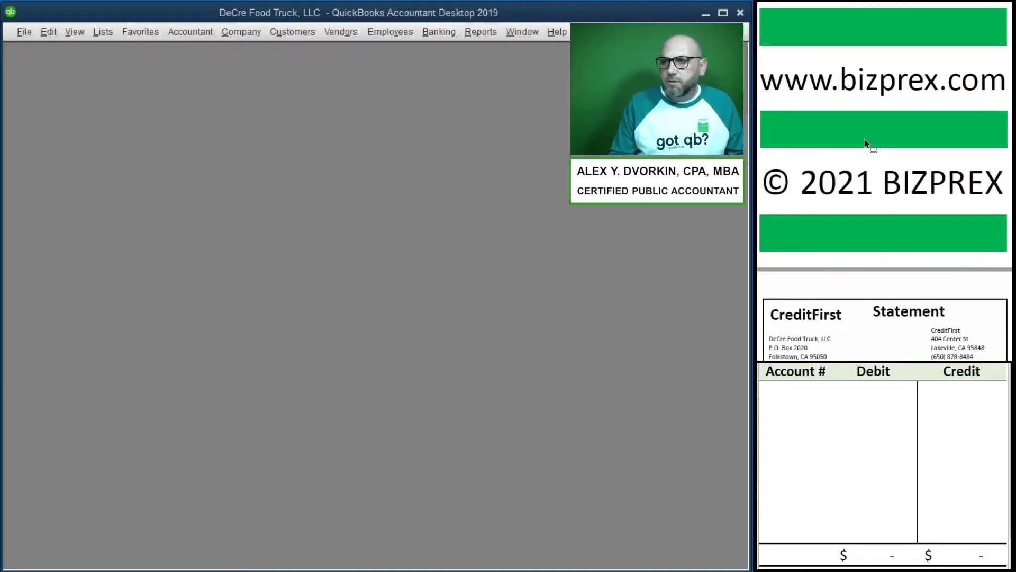
Start a reconciliation of the 21100 Credit Card CF account against the April 2020 CreditFirst statement
{"action": "scroll", "coordinate": [867, 144], "scroll_direction": "down", "scroll_amount": 3}
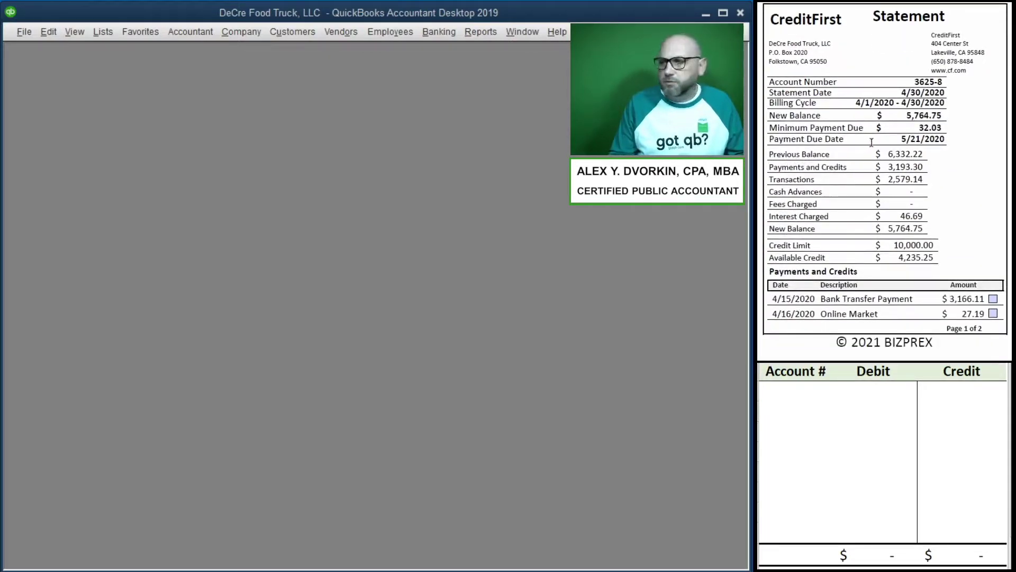
{"action": "left_click", "coordinate": [435, 33]}
{"action": "left_click", "coordinate": [503, 149]}
{"action": "left_click", "coordinate": [251, 123]}
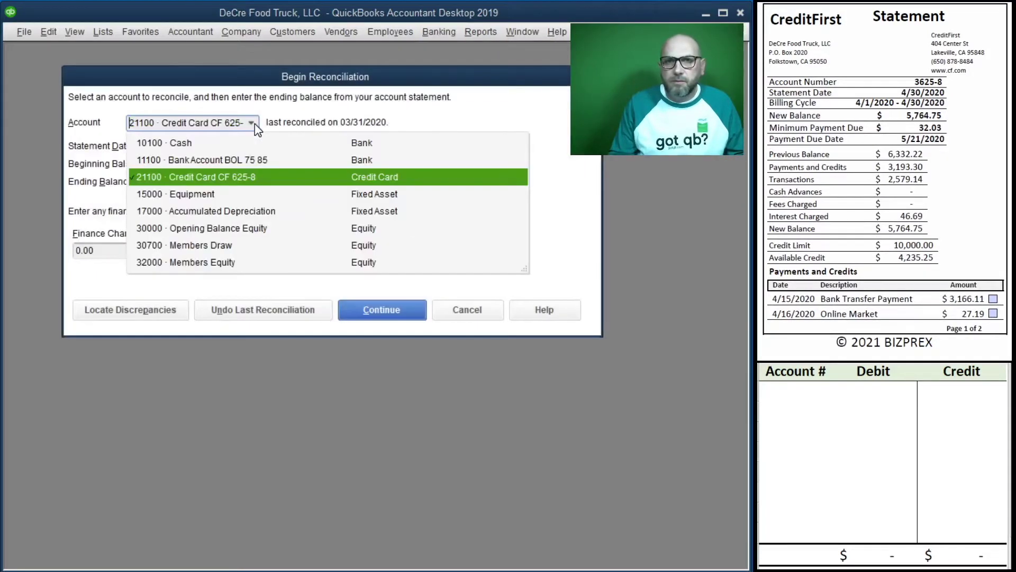
{"action": "left_click", "coordinate": [200, 180]}
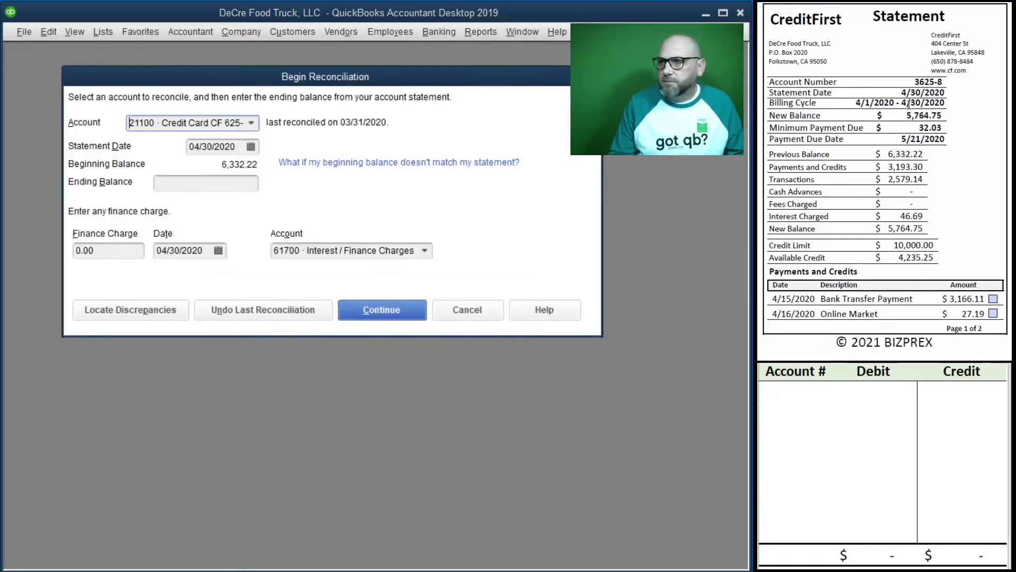
Enter the statement's new balance of 5,764.75 as the ending balance and its interest of 46.69 as the finance charge
{"action": "left_click", "coordinate": [215, 180]}
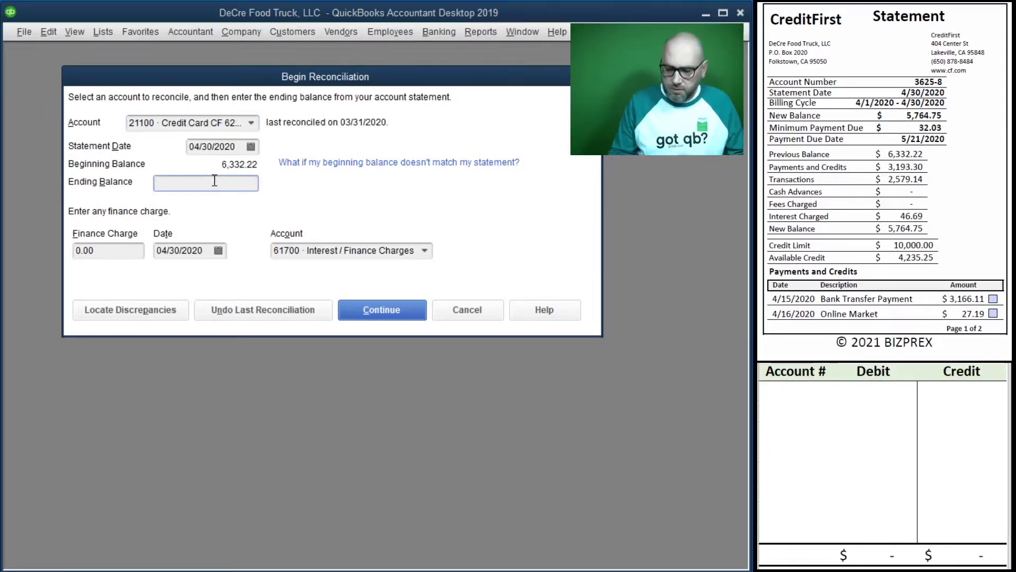
{"action": "type", "text": "5764.75"}
{"action": "key", "text": "Tab"}
{"action": "scroll", "coordinate": [938, 237], "scroll_direction": "down", "scroll_amount": 6}
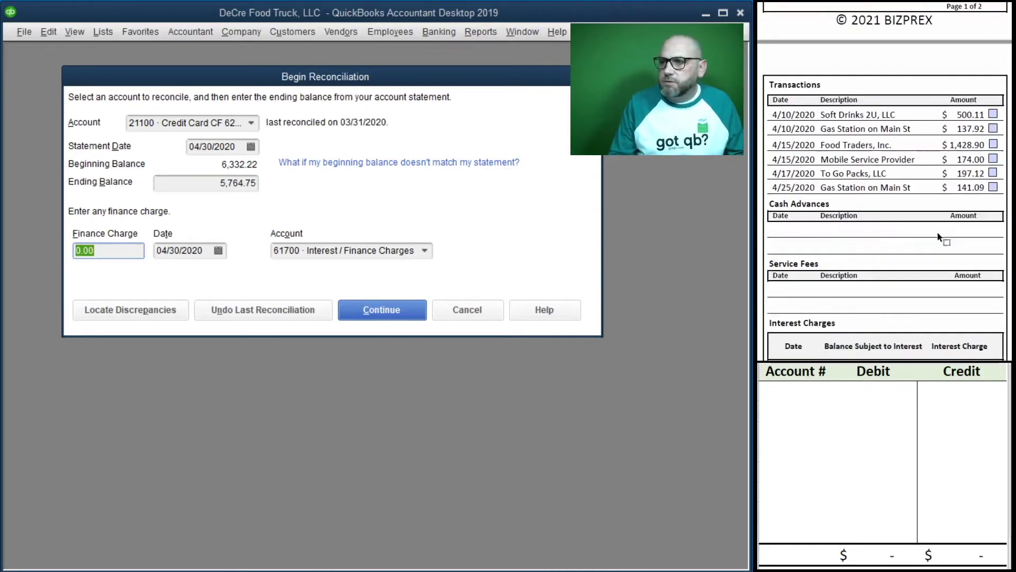
{"action": "scroll", "coordinate": [938, 237], "scroll_direction": "down", "scroll_amount": 1}
{"action": "scroll", "coordinate": [938, 237], "scroll_direction": "down", "scroll_amount": 1}
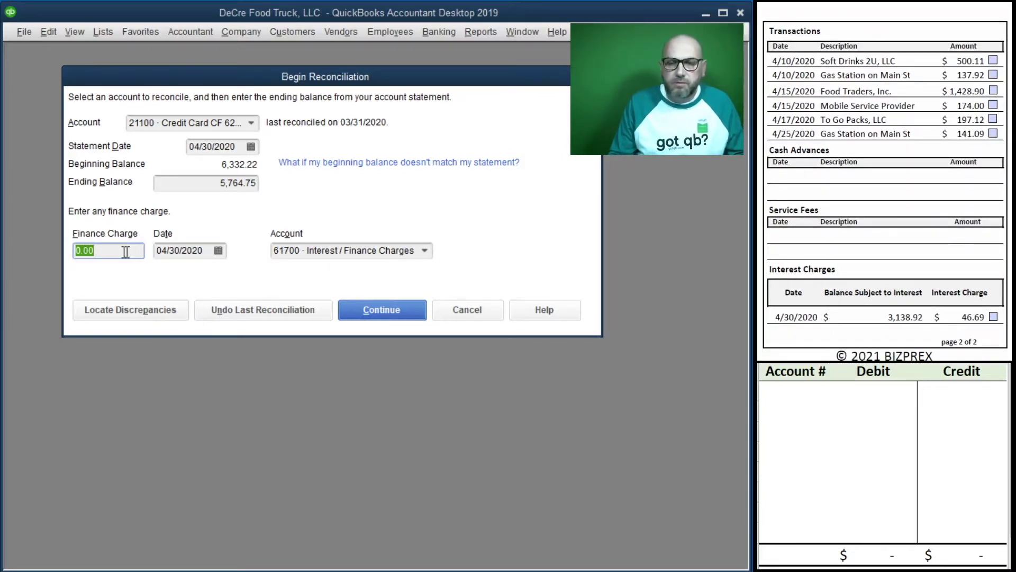
{"action": "type", "text": "46.69"}
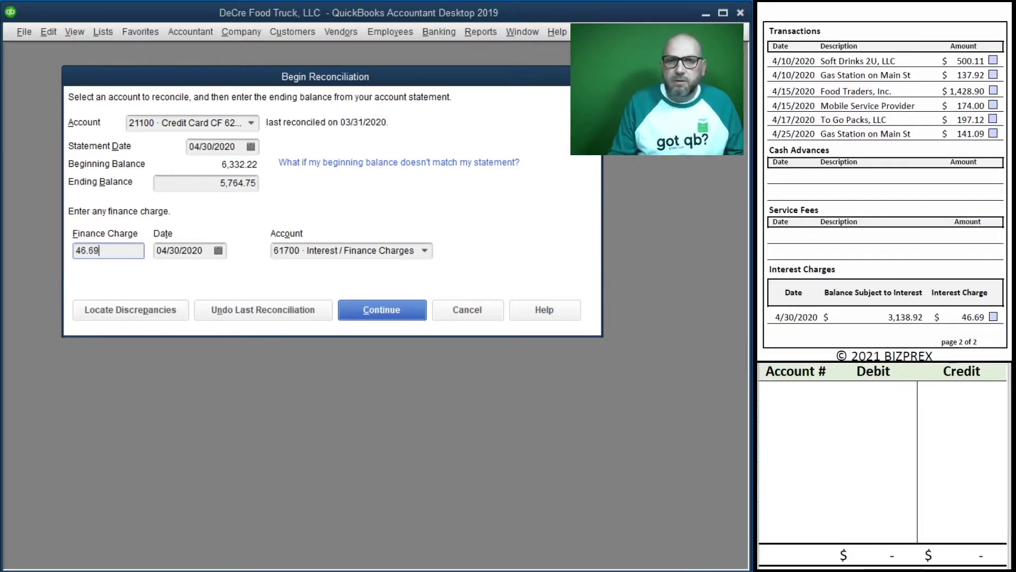
{"action": "key", "text": "Tab"}
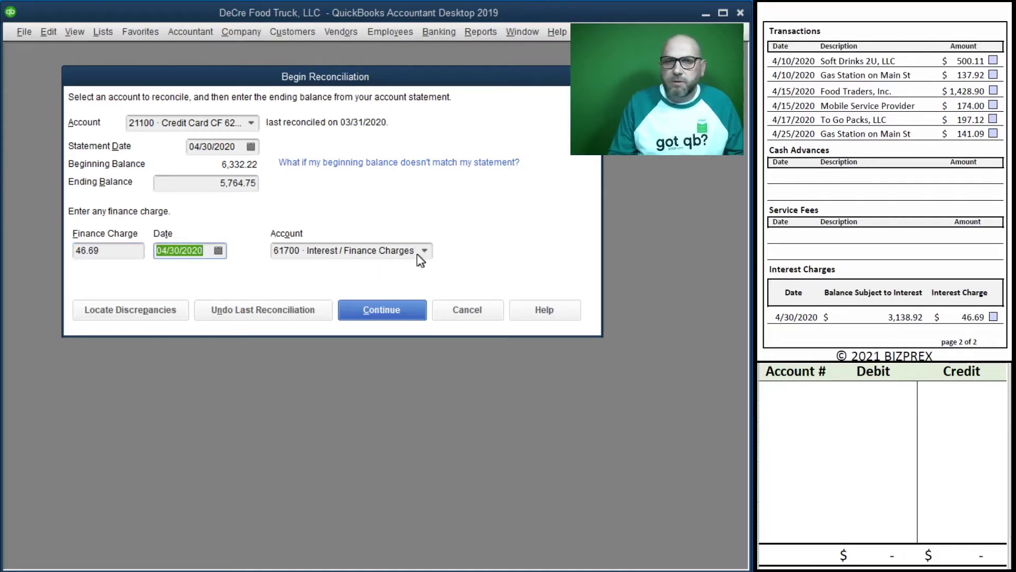
In the first row of the debit/credit worksheet, enter account 21100 with a credit of 46.69
{"action": "left_click", "coordinate": [783, 389]}
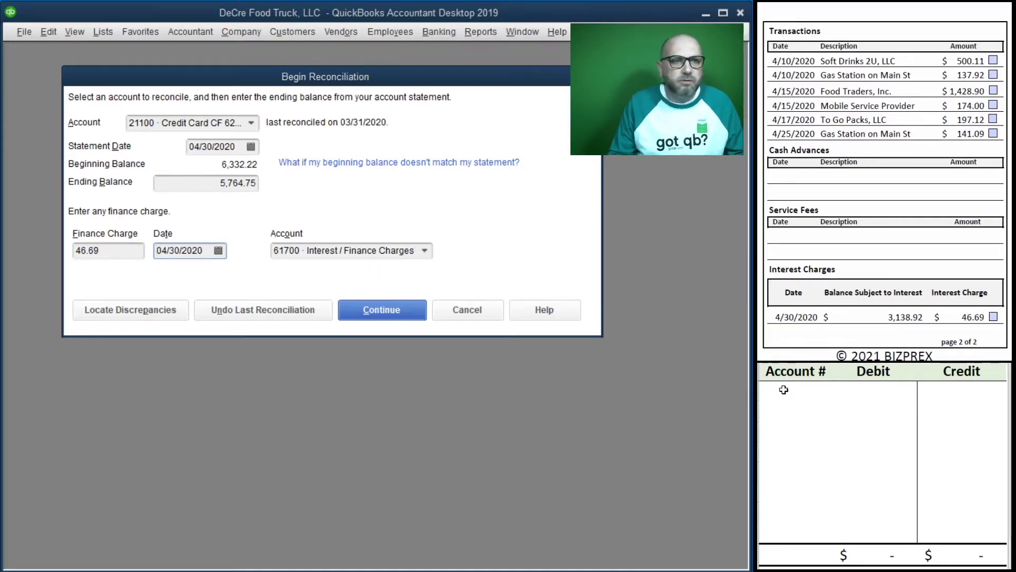
{"action": "type", "text": "21100"}
{"action": "key", "text": "Tab"}
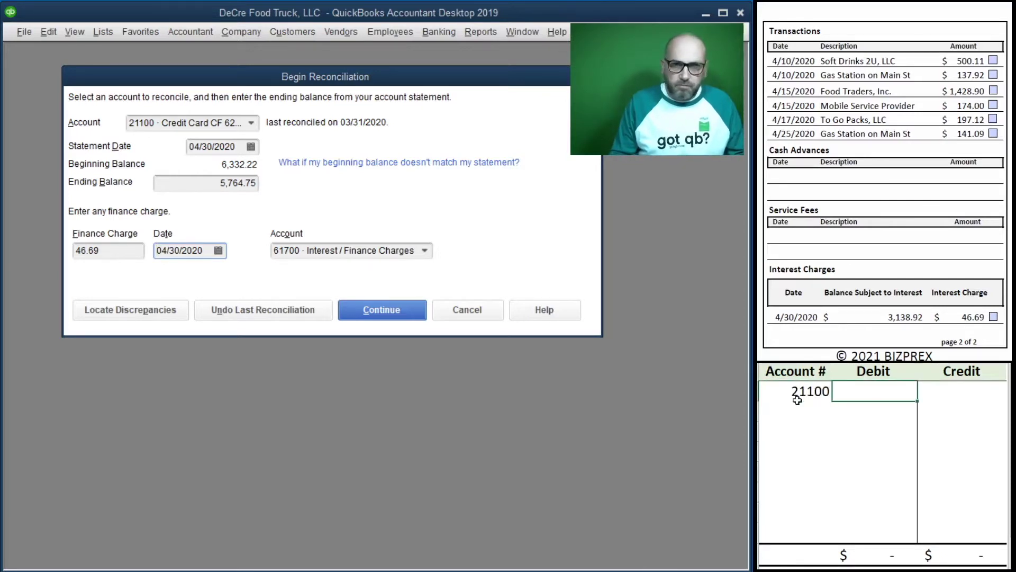
{"action": "left_click", "coordinate": [959, 393]}
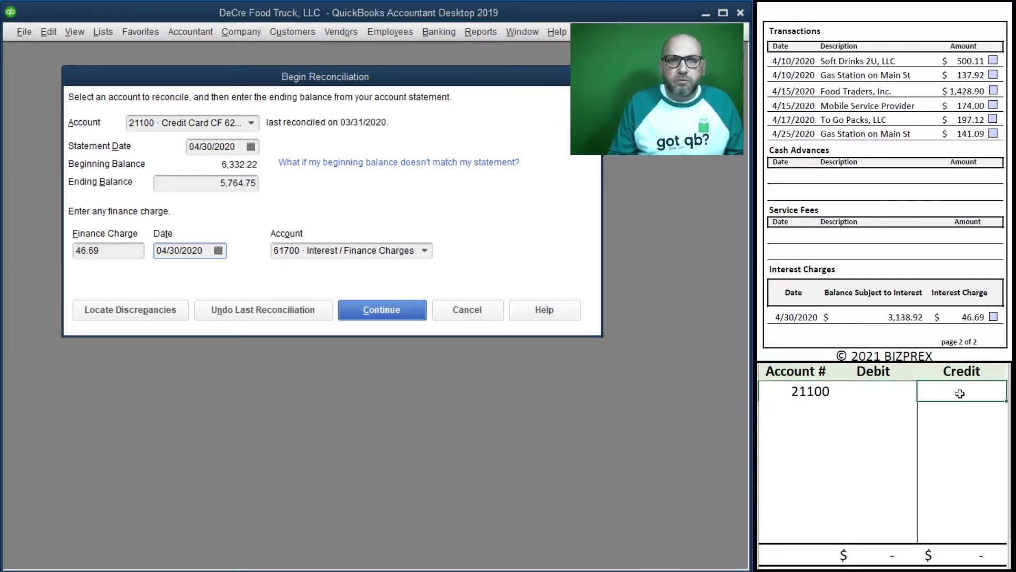
{"action": "type", "text": "4"}
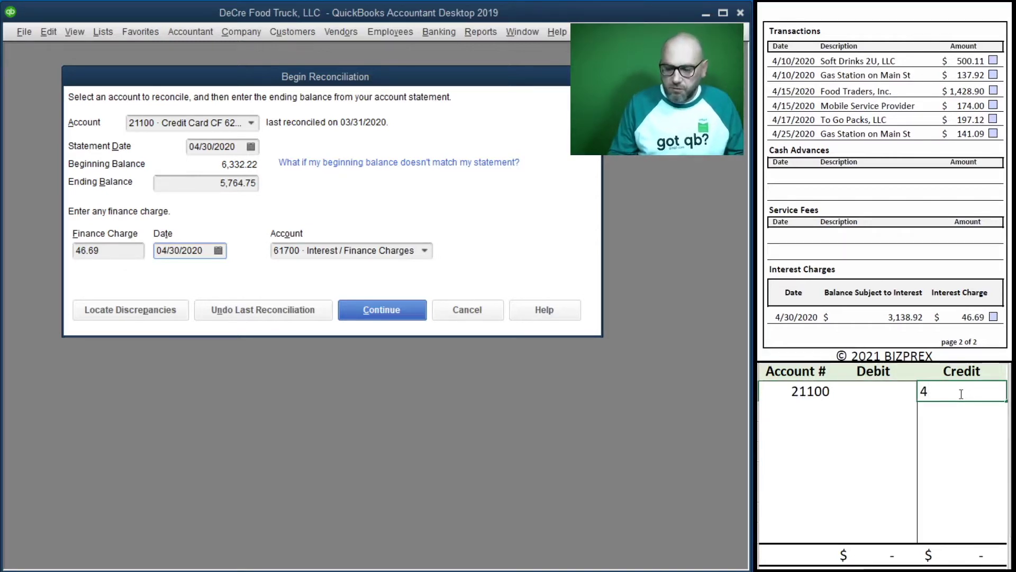
{"action": "type", "text": "6."}
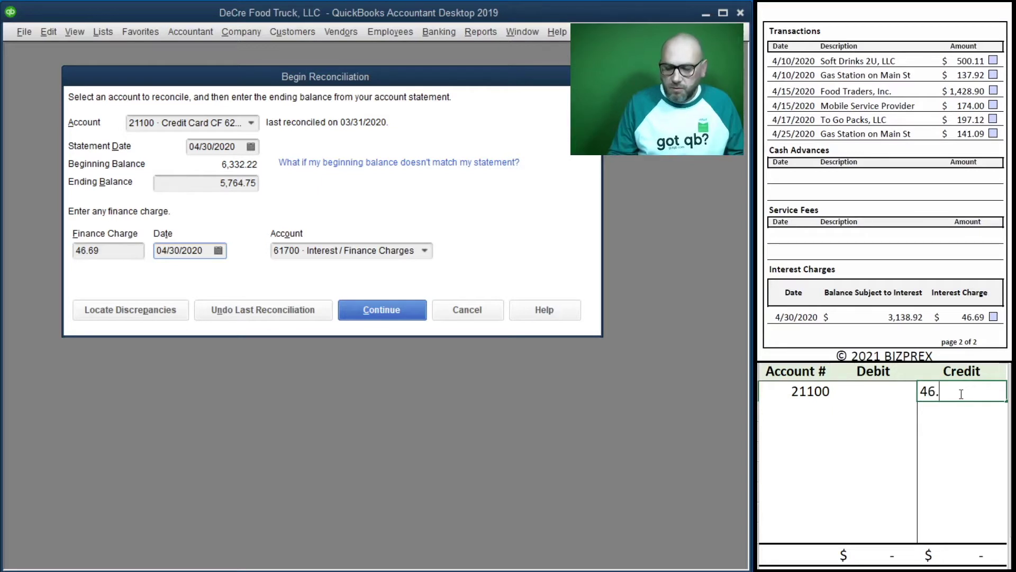
{"action": "type", "text": "69"}
{"action": "key", "text": "Return"}
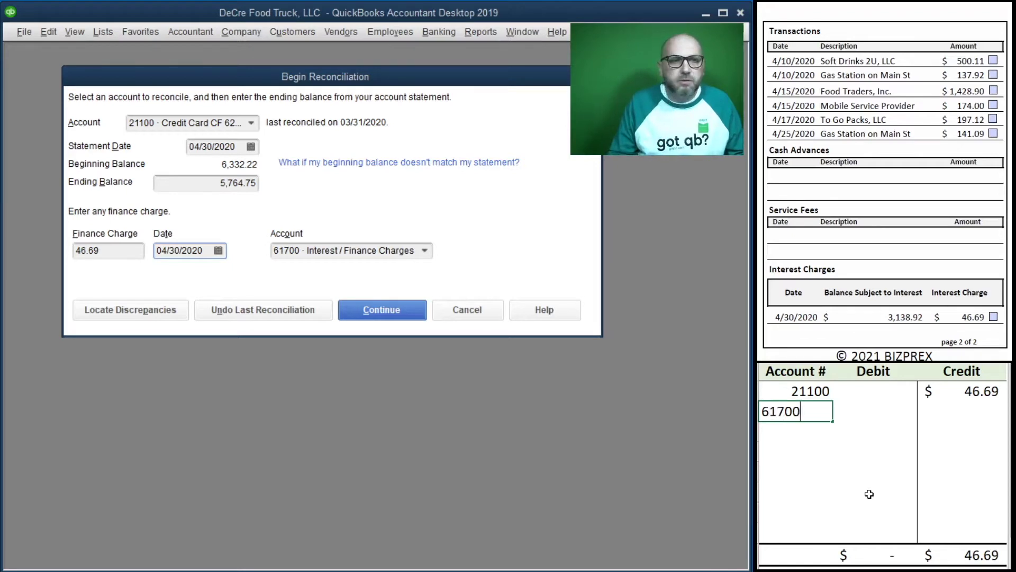
Complete the second worksheet row for account 61700 with a debit of 46.69
{"action": "key", "text": "Tab"}
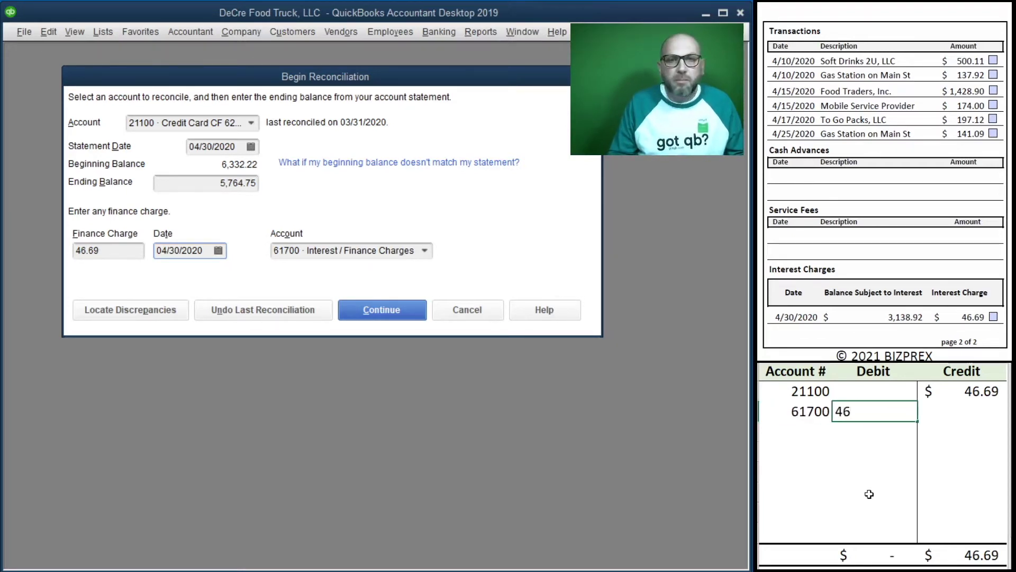
{"action": "type", "text": "46.69"}
{"action": "key", "text": "Return"}
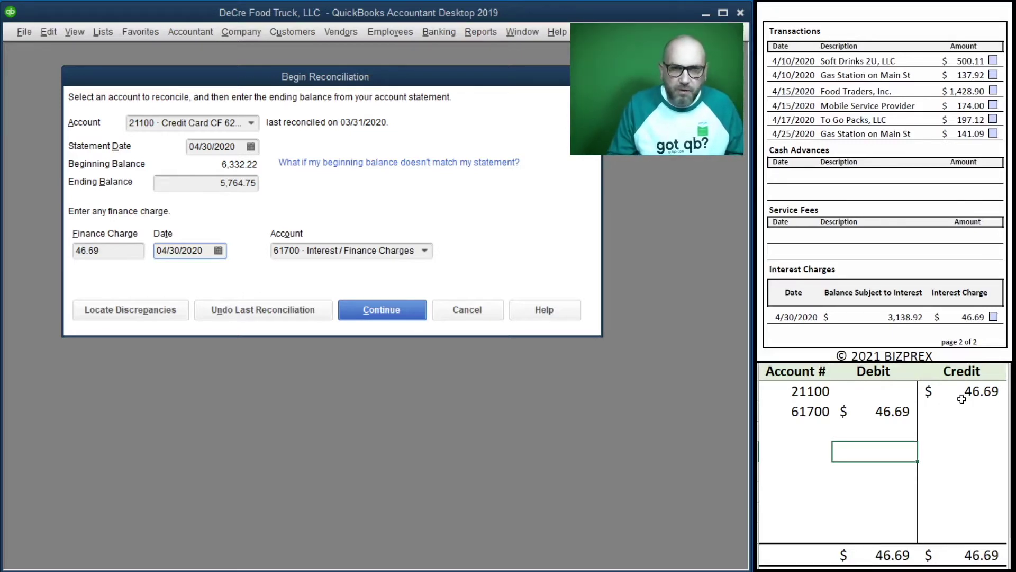
Continue to the credit card's transaction list and clear both finance charge entries from the debit/credit worksheet
{"action": "left_click", "coordinate": [379, 310]}
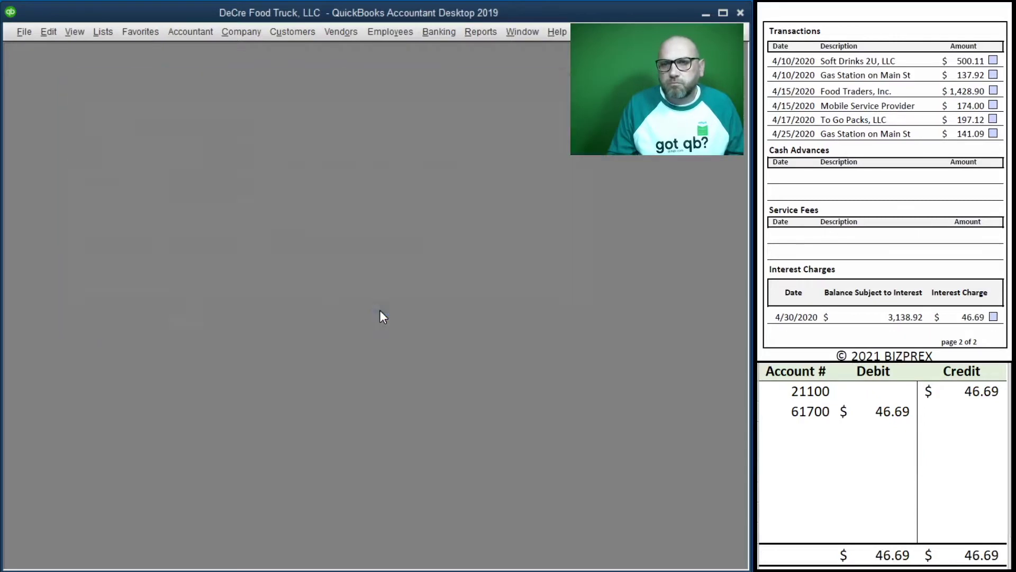
{"action": "left_click", "coordinate": [900, 448]}
{"action": "left_click_drag", "start_coordinate": [950, 412], "coordinate": [820, 394]}
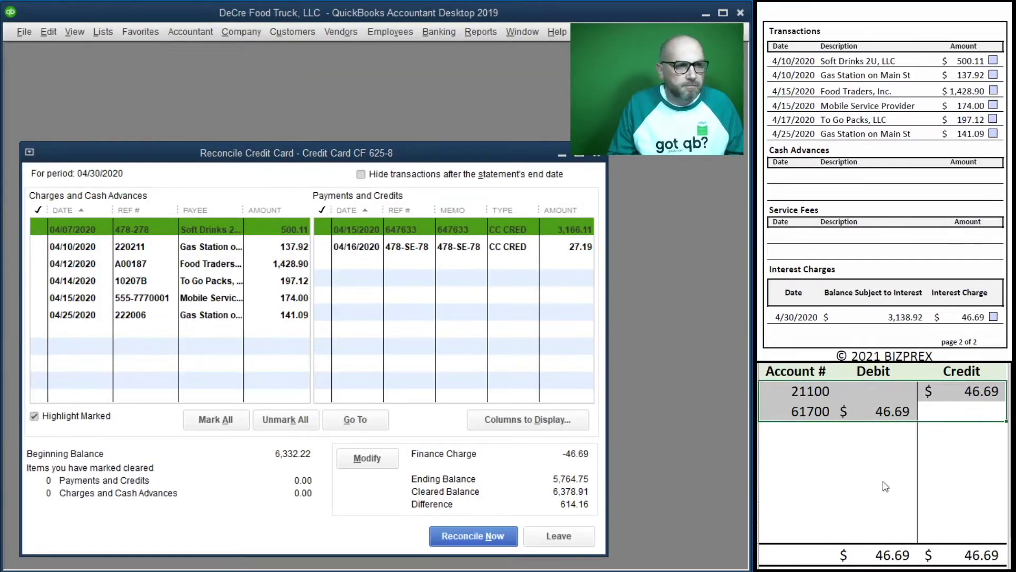
{"action": "key", "text": "Delete"}
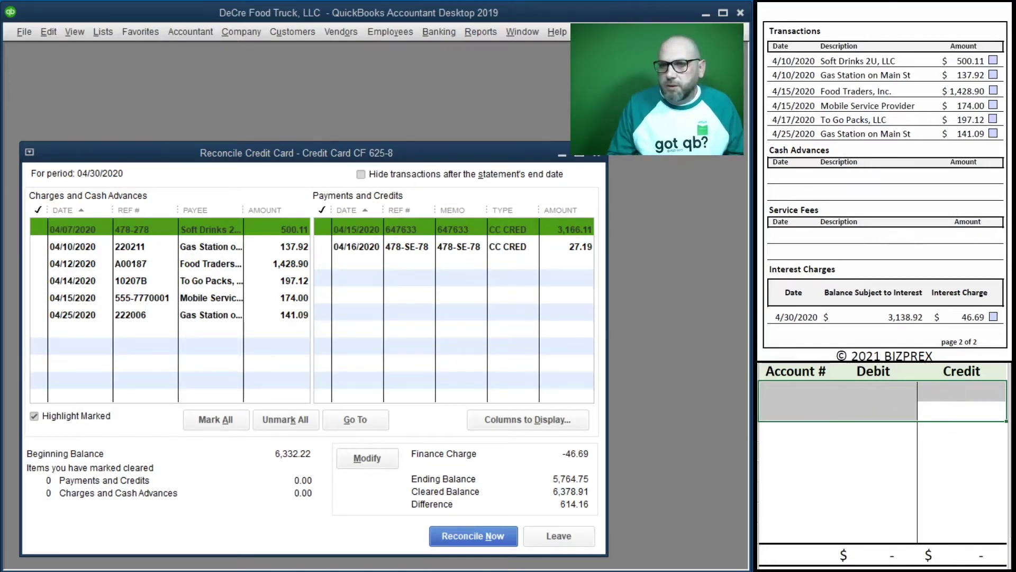
Tick the interest charge on the statement, and mark the 500.11, 137.92 and 1,428.90 charges on both the statement and the reconciliation
{"action": "left_click", "coordinate": [993, 317]}
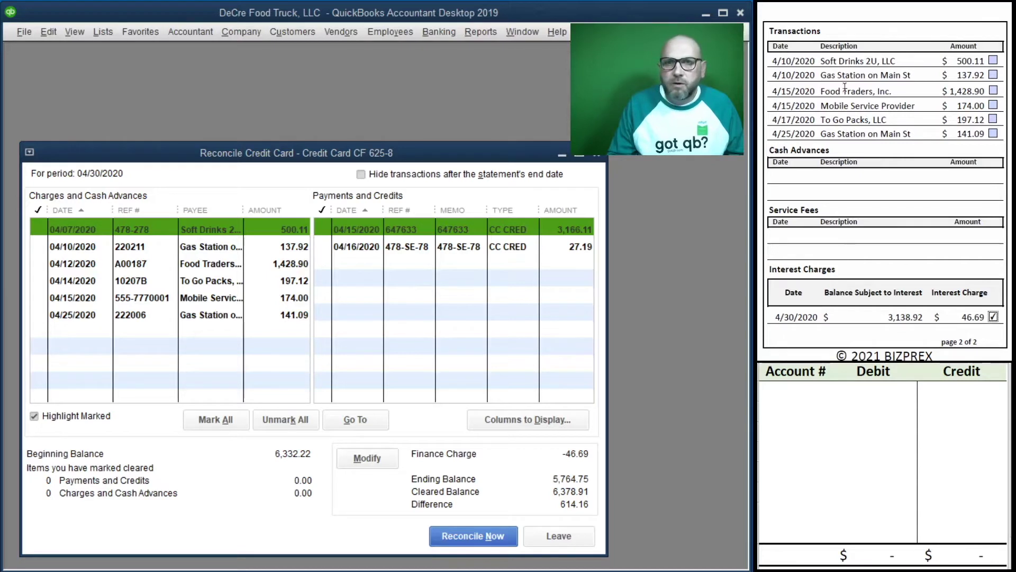
{"action": "left_click", "coordinate": [993, 61]}
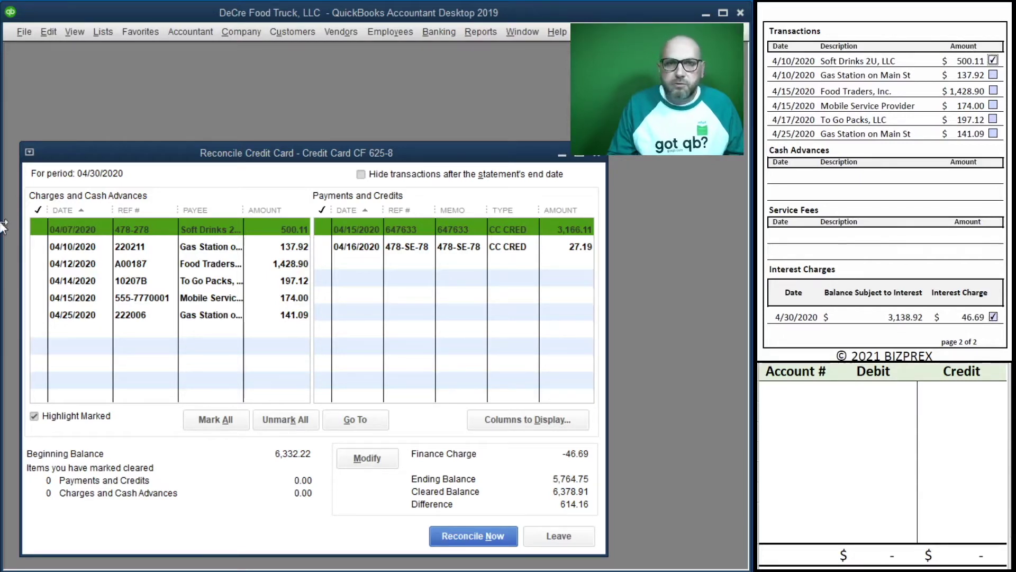
{"action": "left_click", "coordinate": [37, 231]}
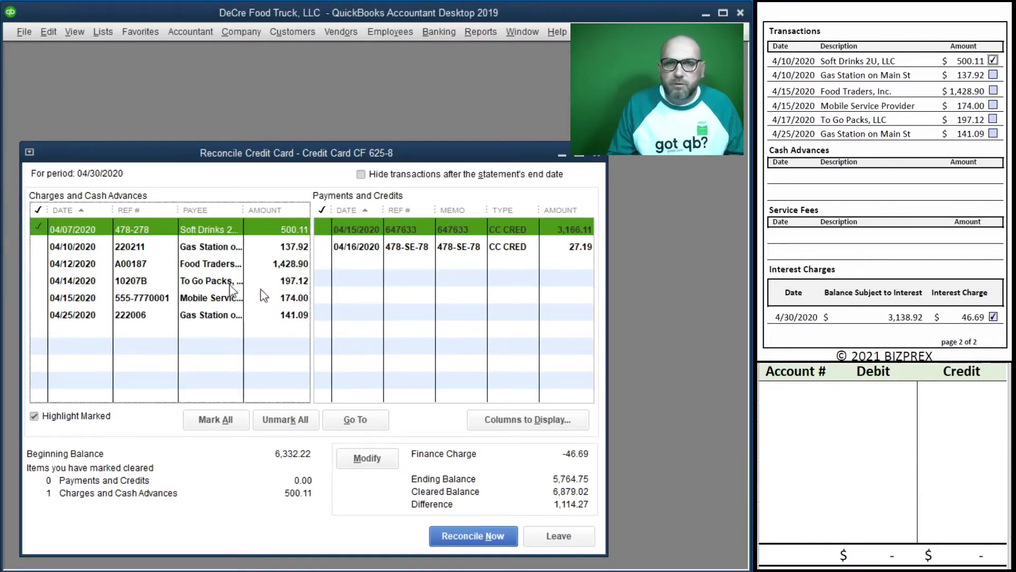
{"action": "left_click", "coordinate": [993, 75]}
{"action": "left_click", "coordinate": [37, 247]}
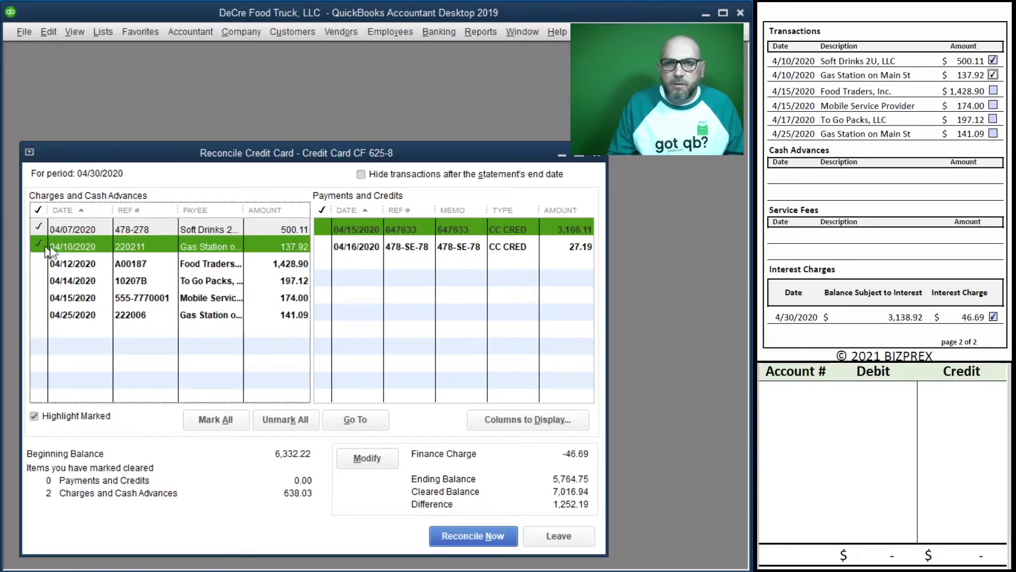
{"action": "left_click", "coordinate": [993, 91]}
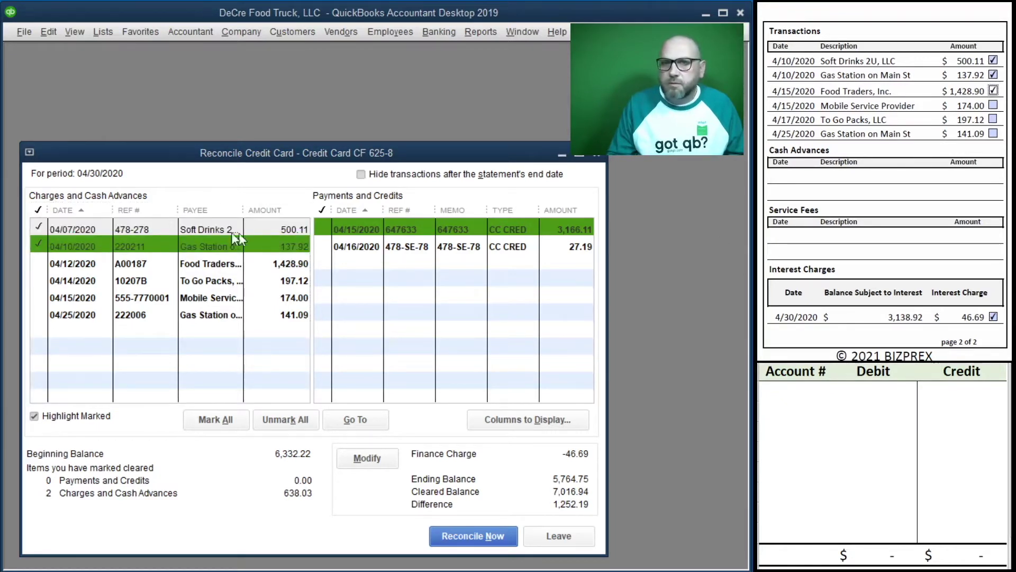
{"action": "left_click", "coordinate": [41, 264]}
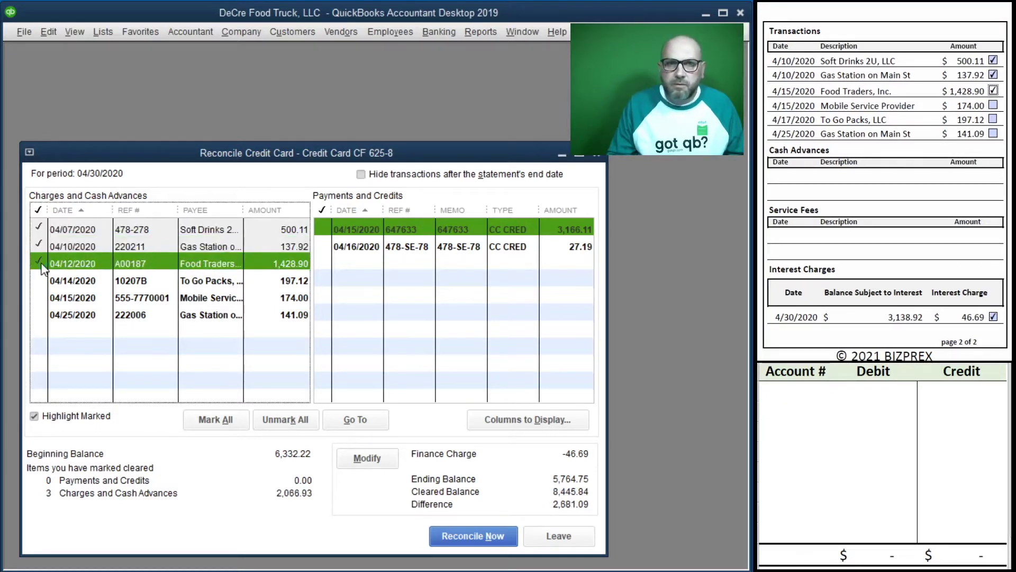
Mark the To Go Packs 197.12, Mobile Service Provider 174.00 and Gas Station 141.09 charges on both the statement and the reconciliation
{"action": "left_click", "coordinate": [993, 105]}
{"action": "left_click", "coordinate": [993, 119]}
{"action": "left_click", "coordinate": [42, 280]}
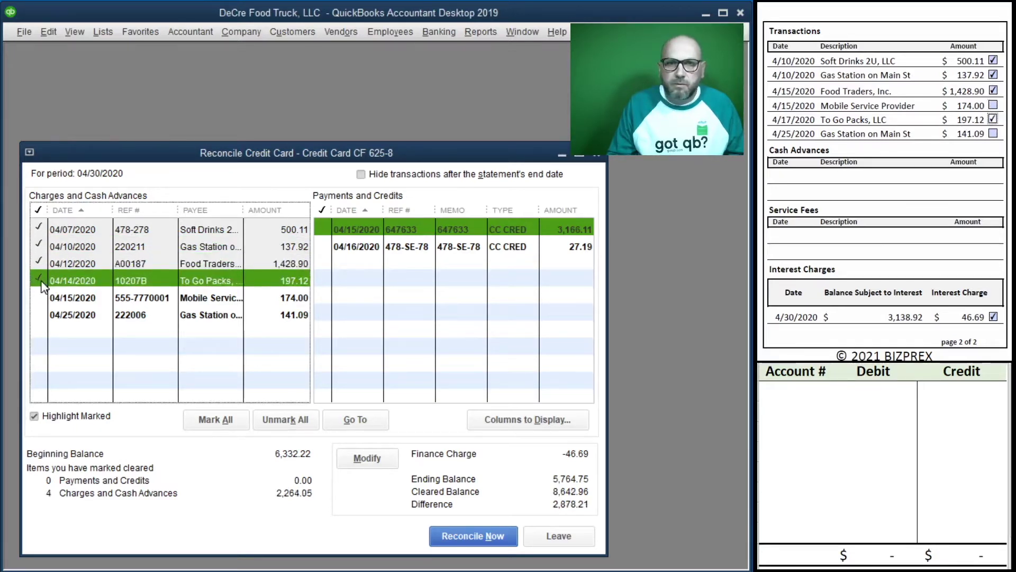
{"action": "left_click", "coordinate": [993, 105]}
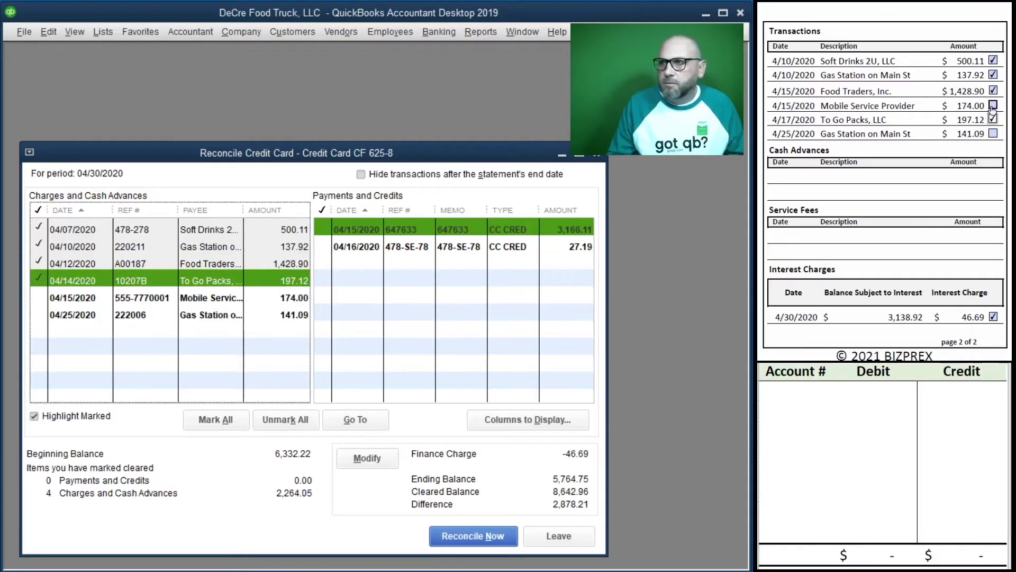
{"action": "left_click", "coordinate": [300, 365]}
{"action": "left_click", "coordinate": [53, 299]}
{"action": "left_click", "coordinate": [993, 134]}
{"action": "left_click", "coordinate": [163, 347]}
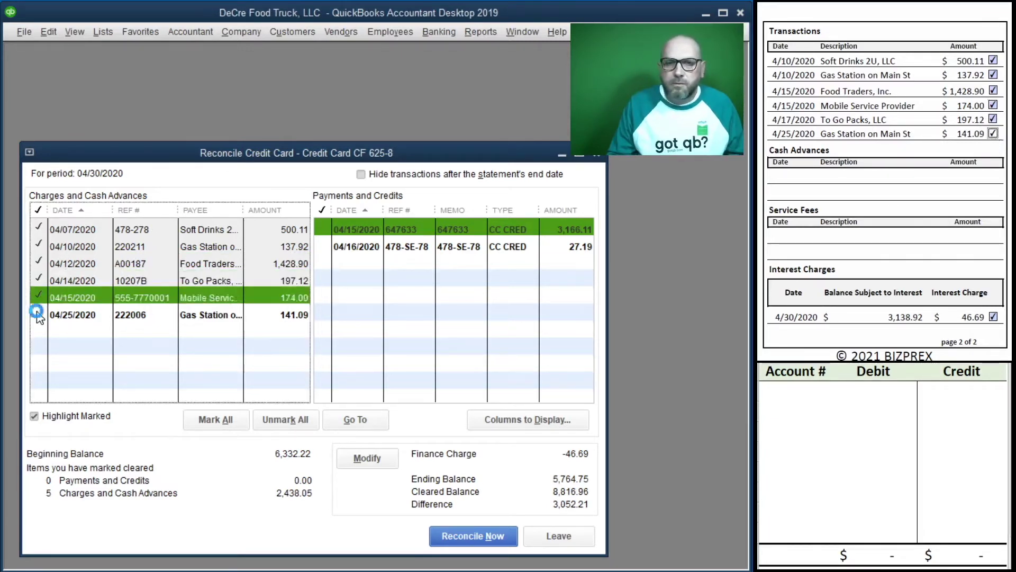
{"action": "left_click", "coordinate": [58, 315]}
Mark the 3,166.11 bank transfer payment and the 27.19 Online Market credit on both the statement and the reconciliation
{"action": "scroll", "coordinate": [934, 159], "scroll_direction": "up", "scroll_amount": 3}
{"action": "scroll", "coordinate": [934, 159], "scroll_direction": "up", "scroll_amount": 4}
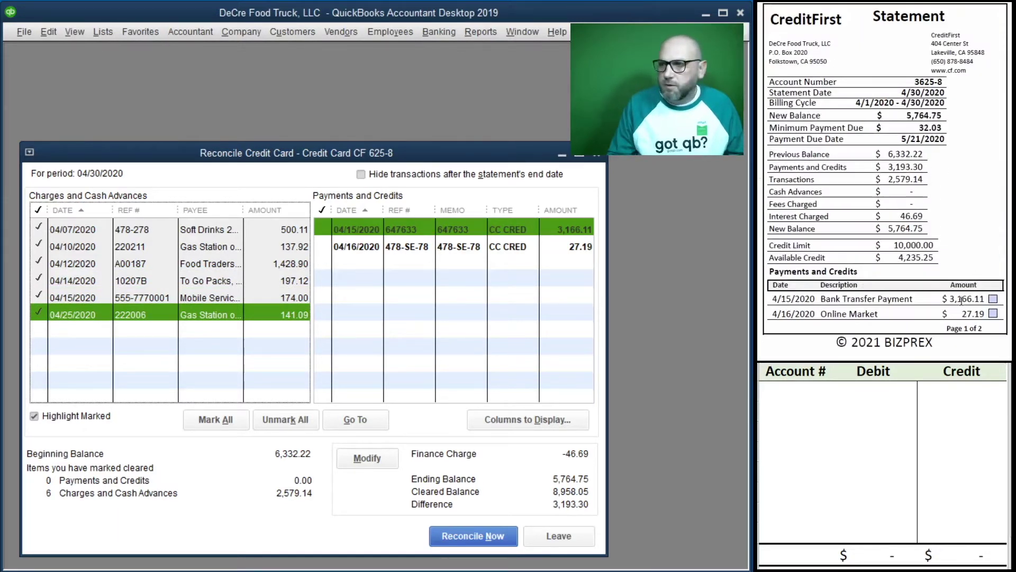
{"action": "left_click", "coordinate": [995, 300]}
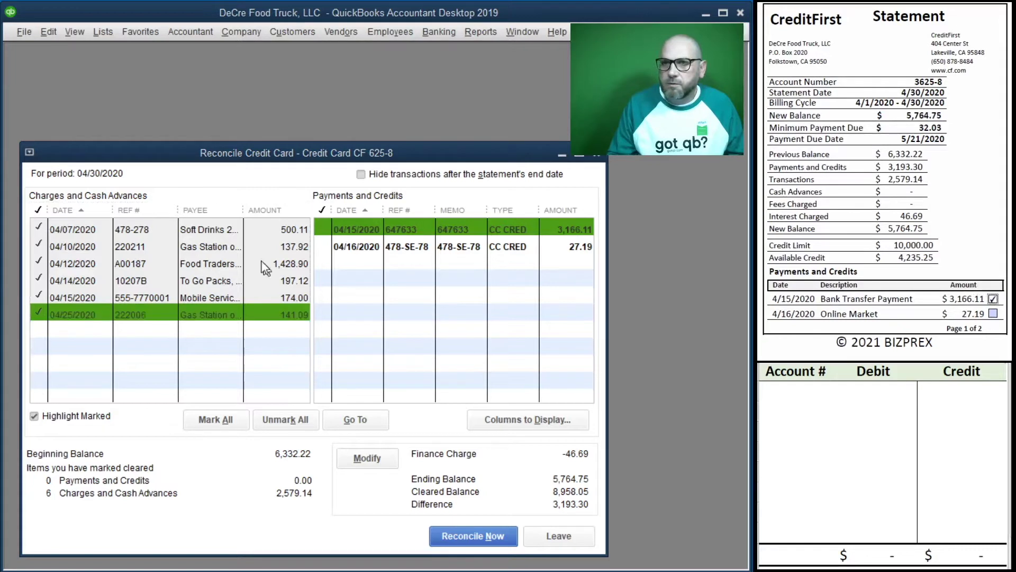
{"action": "left_click", "coordinate": [325, 229]}
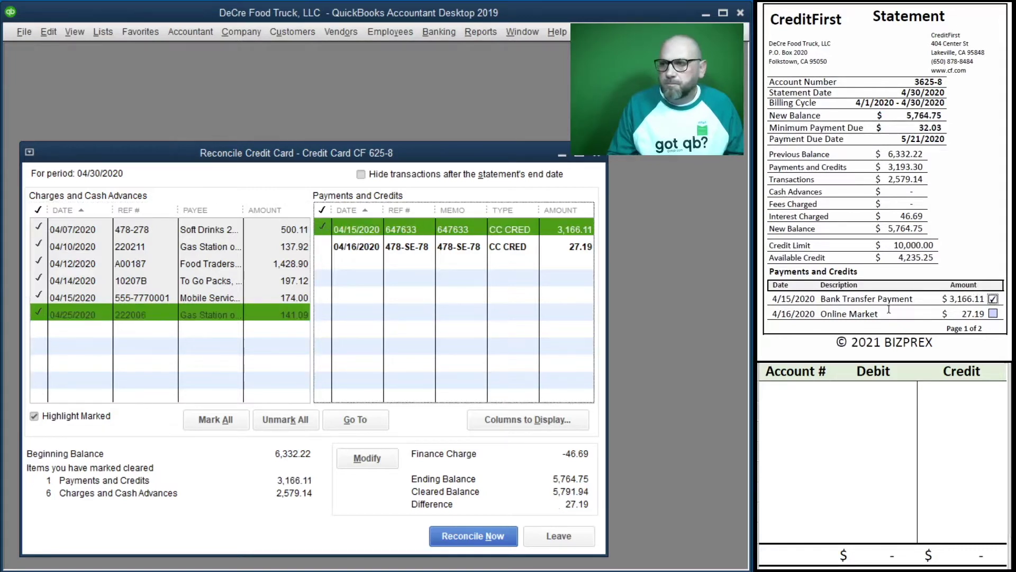
{"action": "left_click", "coordinate": [994, 313]}
{"action": "left_click", "coordinate": [323, 246]}
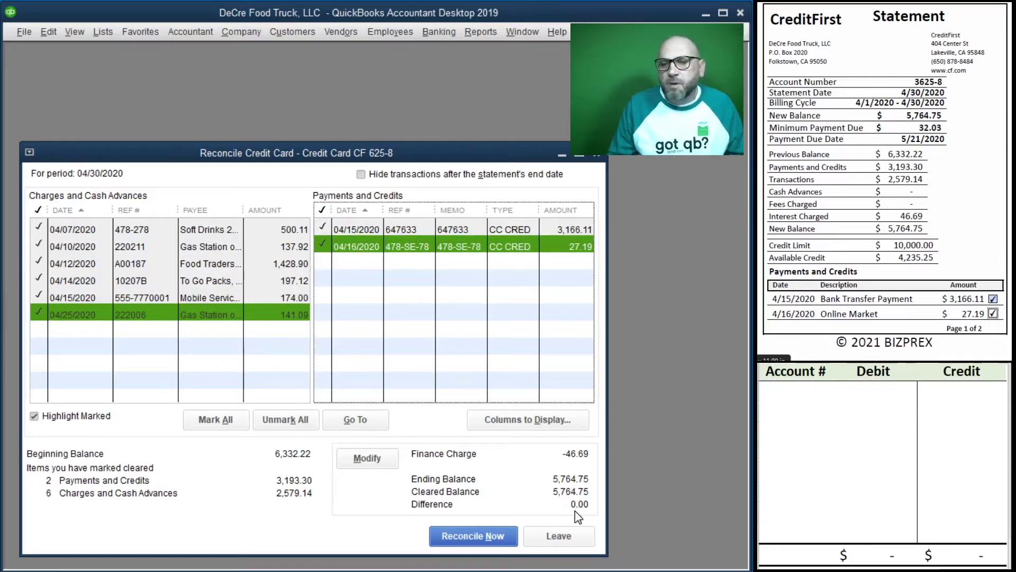
Finalize the reconciliation and cancel the payment prompt, leaving the outstanding balance in the account
{"action": "left_click", "coordinate": [468, 538]}
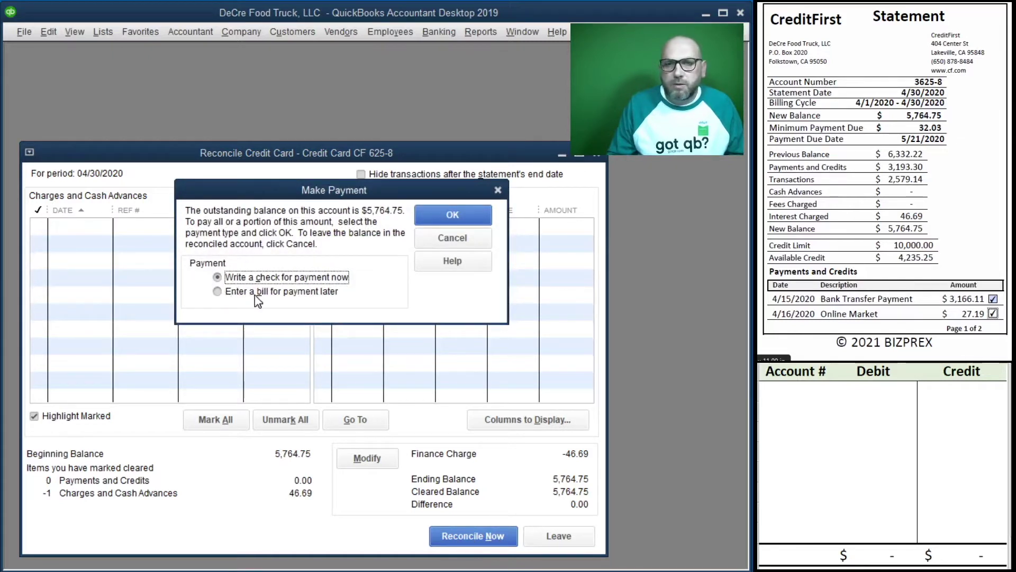
{"action": "left_click", "coordinate": [218, 292]}
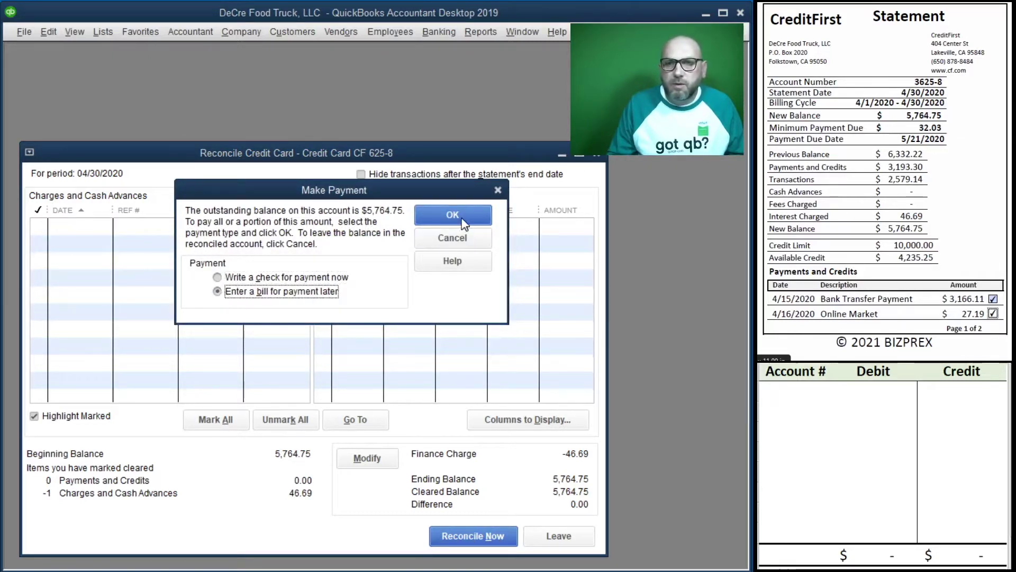
{"action": "left_click", "coordinate": [458, 238]}
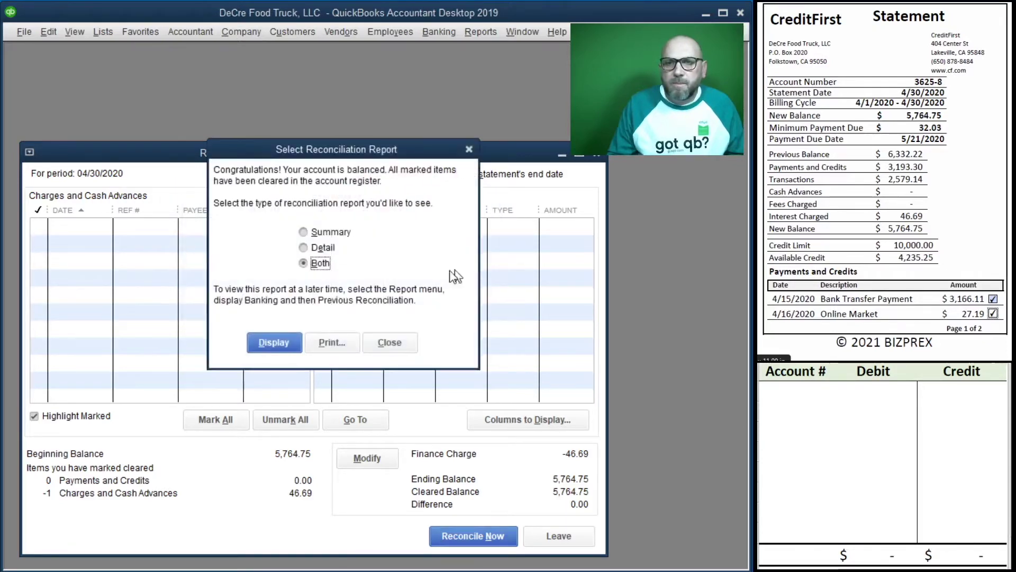
Display both the summary and detail reconciliation reports, compare the cleared transactions with the CreditFirst statement, and close the reports
{"action": "left_click", "coordinate": [274, 342]}
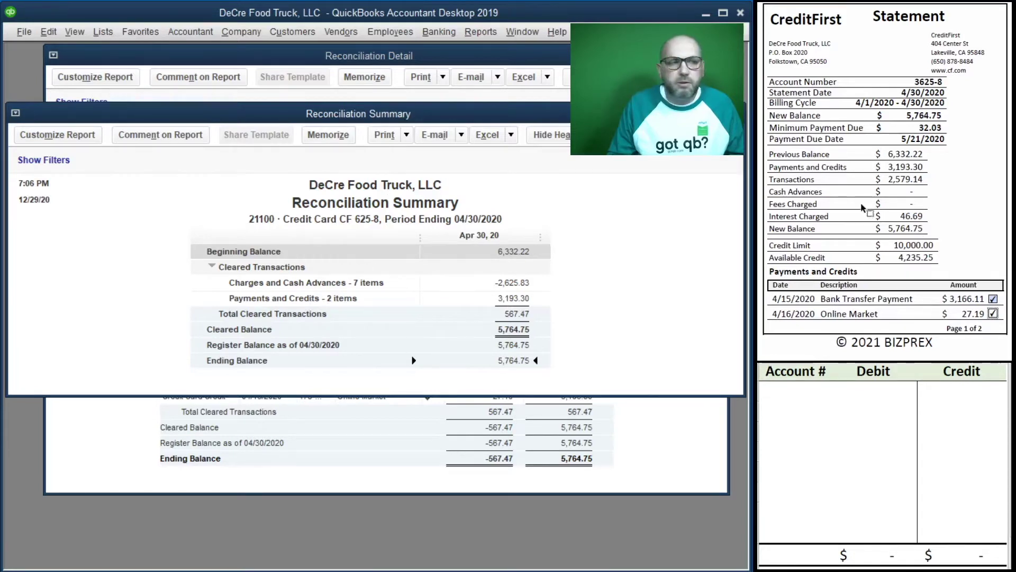
{"action": "left_click", "coordinate": [737, 113]}
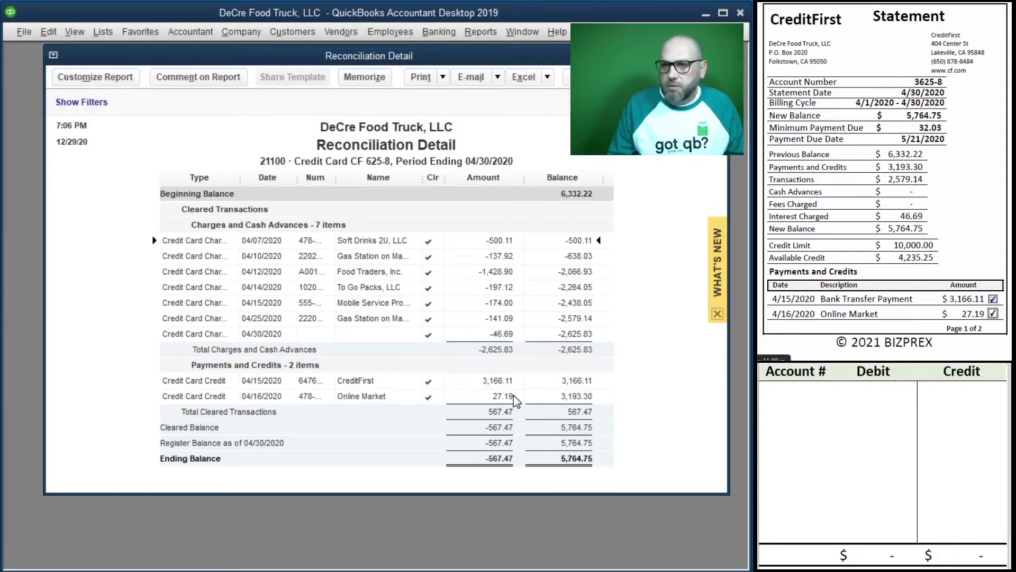
{"action": "scroll", "coordinate": [942, 254], "scroll_direction": "down", "scroll_amount": 5}
{"action": "scroll", "coordinate": [907, 222], "scroll_direction": "down", "scroll_amount": 3}
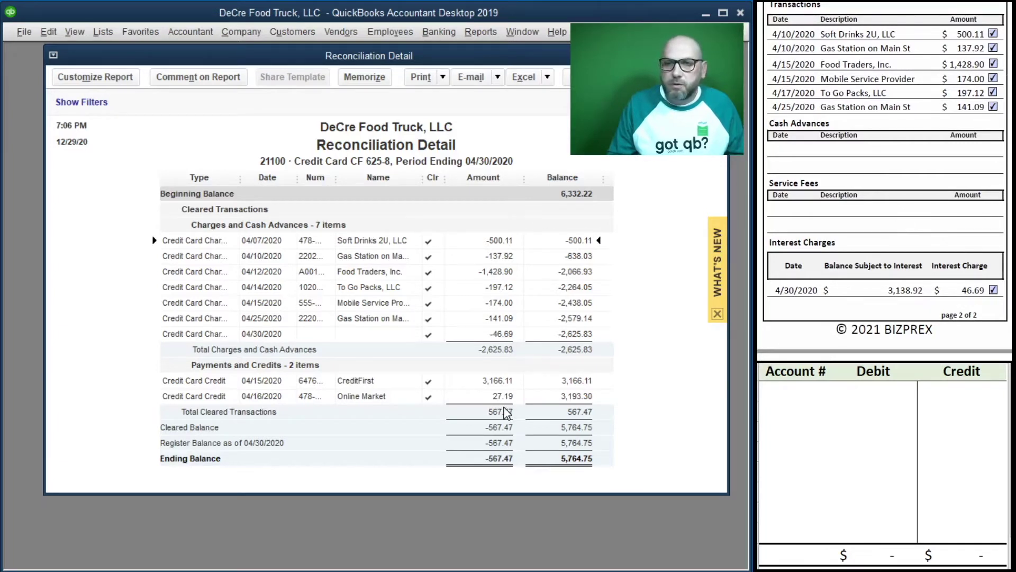
{"action": "left_click", "coordinate": [722, 55]}
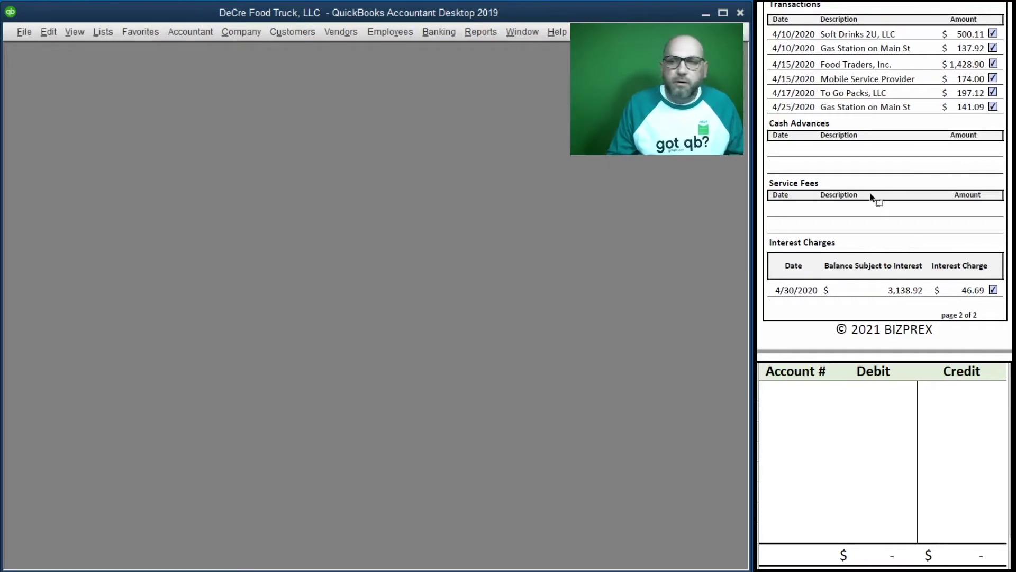
Begin reconciling 11100 Bank Account BOL against the April 2020 Bank of Lakes statement with an ending balance of 5,523.29
{"action": "scroll", "coordinate": [876, 201], "scroll_direction": "down", "scroll_amount": 10}
{"action": "scroll", "coordinate": [871, 194], "scroll_direction": "down", "scroll_amount": 10}
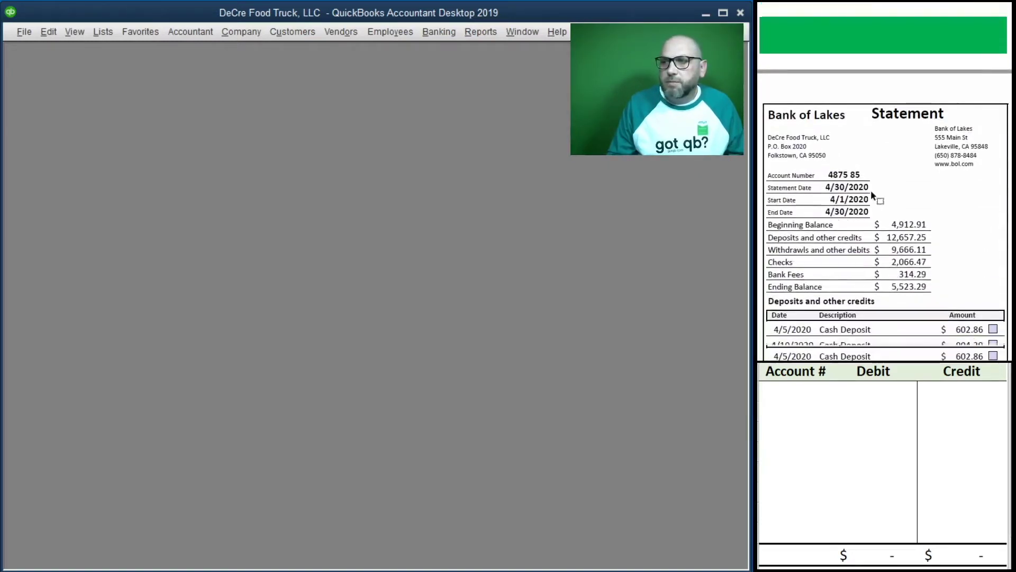
{"action": "scroll", "coordinate": [871, 192], "scroll_direction": "down", "scroll_amount": 1}
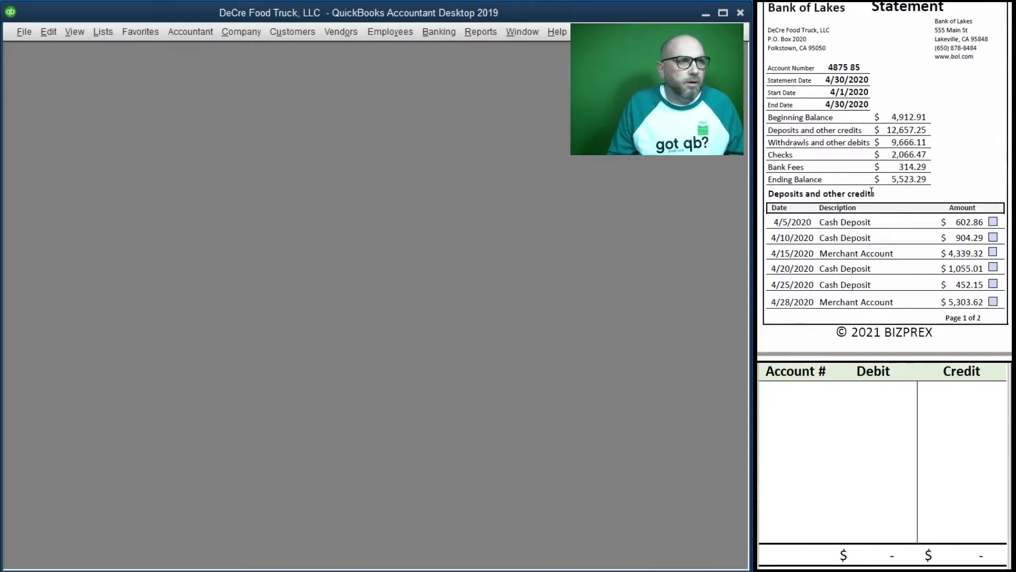
{"action": "scroll", "coordinate": [871, 191], "scroll_direction": "up", "scroll_amount": 1}
{"action": "scroll", "coordinate": [871, 191], "scroll_direction": "down", "scroll_amount": 1}
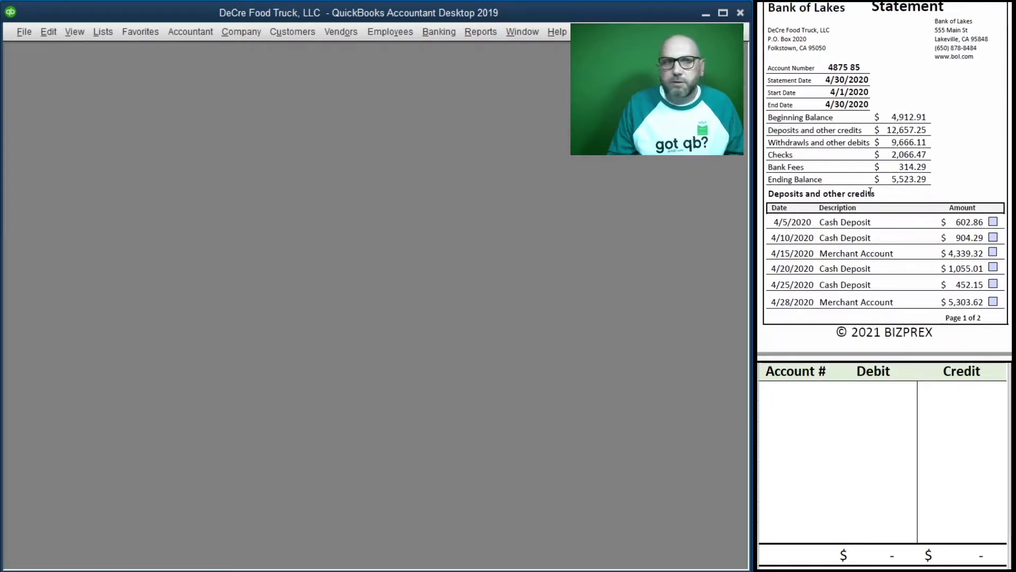
{"action": "left_click", "coordinate": [442, 32]}
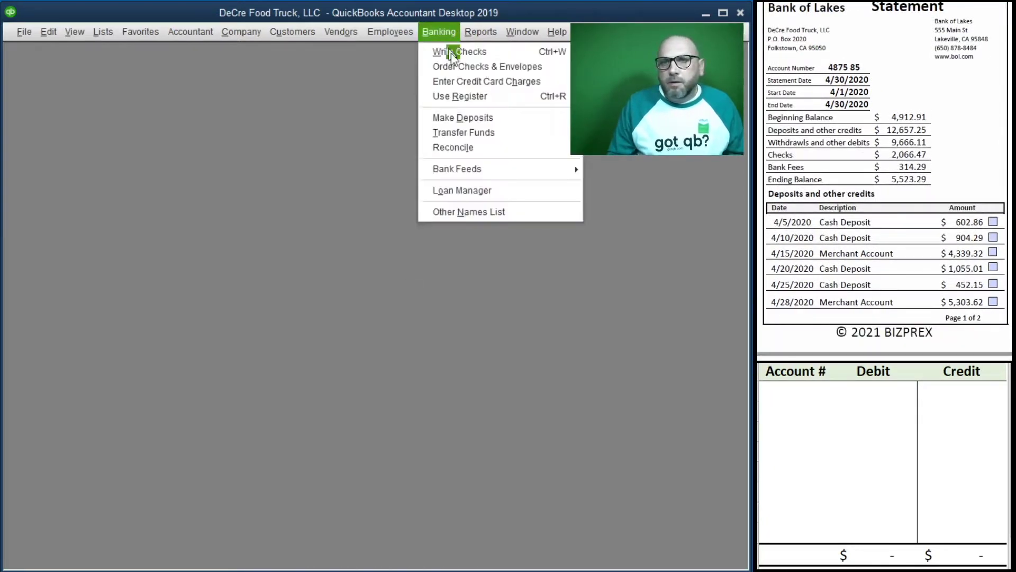
{"action": "left_click", "coordinate": [478, 148]}
{"action": "left_click", "coordinate": [248, 120]}
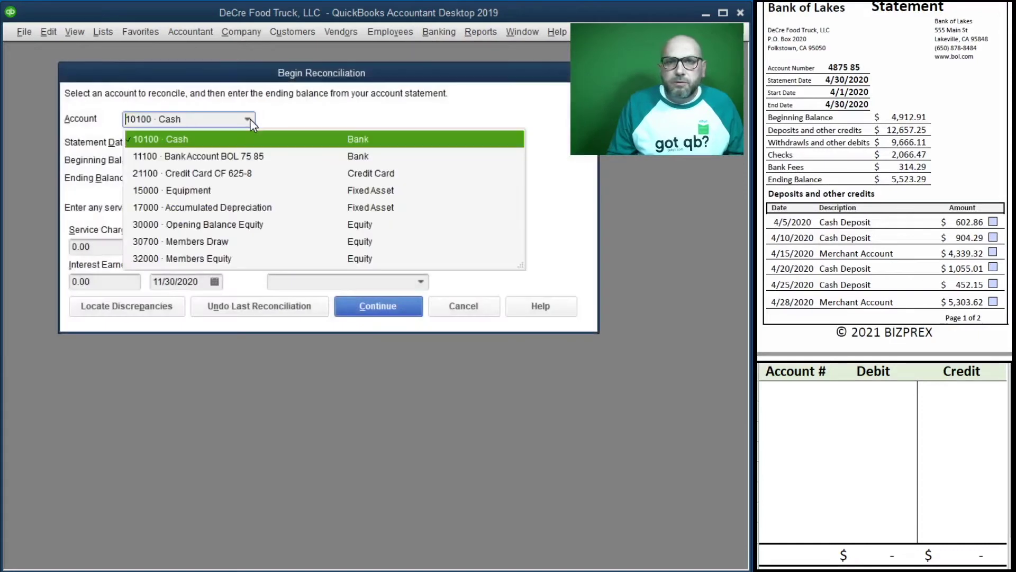
{"action": "left_click", "coordinate": [209, 157]}
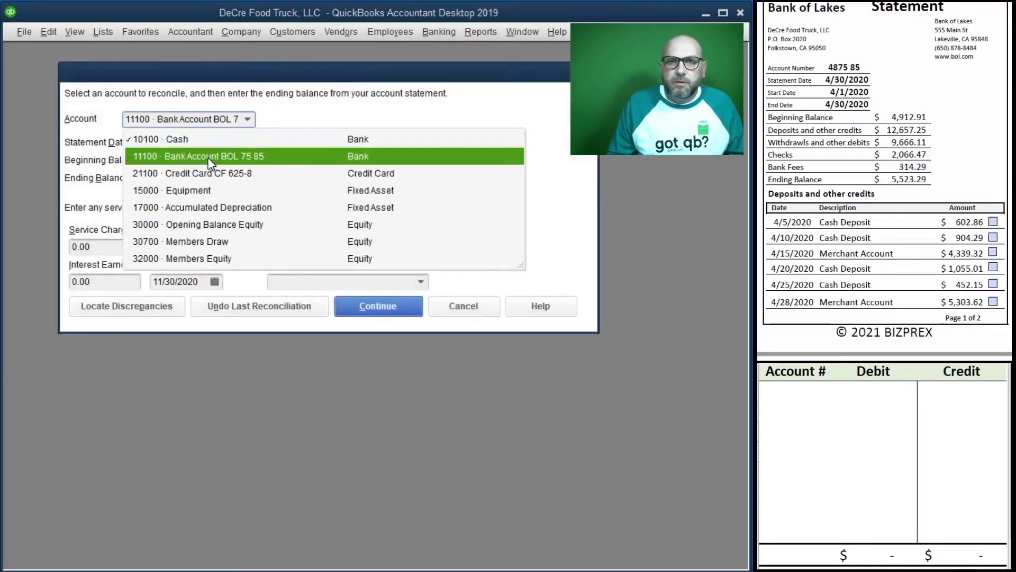
{"action": "key", "text": "Tab"}
{"action": "key", "text": "Tab"}
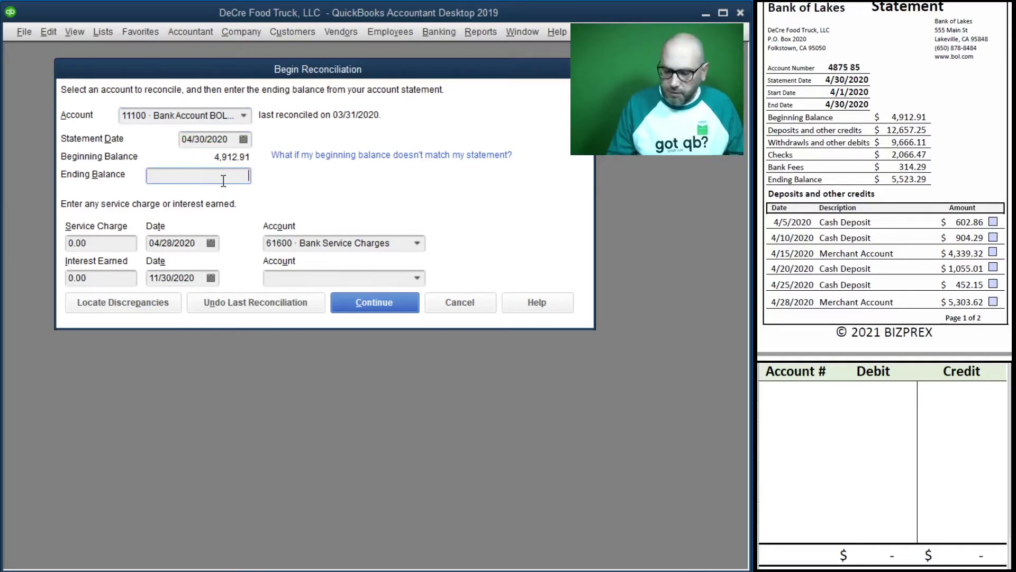
{"action": "type", "text": "5,523.29"}
{"action": "key", "text": "Tab"}
Enter the statement's monthly service charge of 25.00 and set the interest earned date to 04/28/2020
{"action": "scroll", "coordinate": [936, 215], "scroll_direction": "down", "scroll_amount": 5}
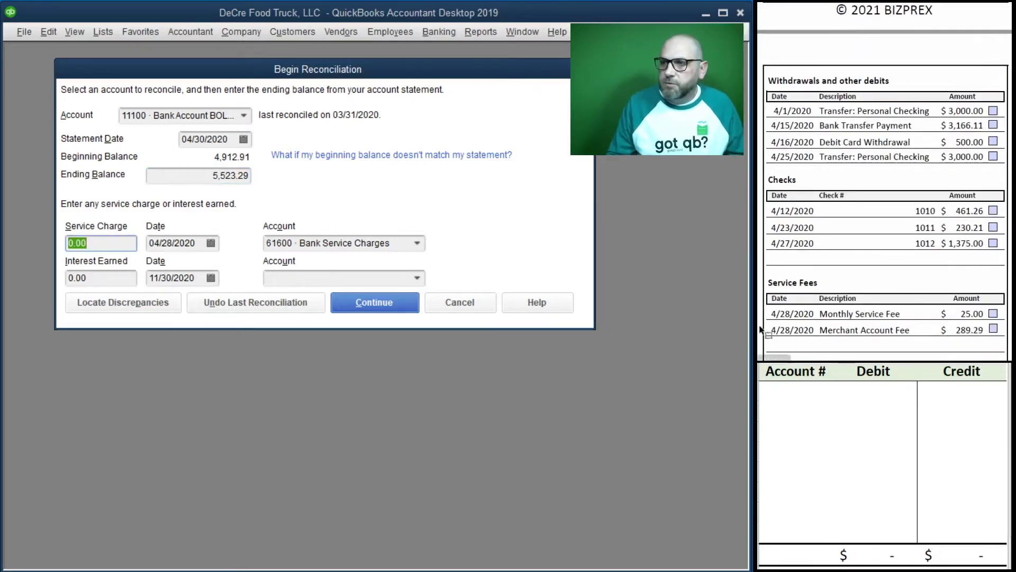
{"action": "type", "text": "25"}
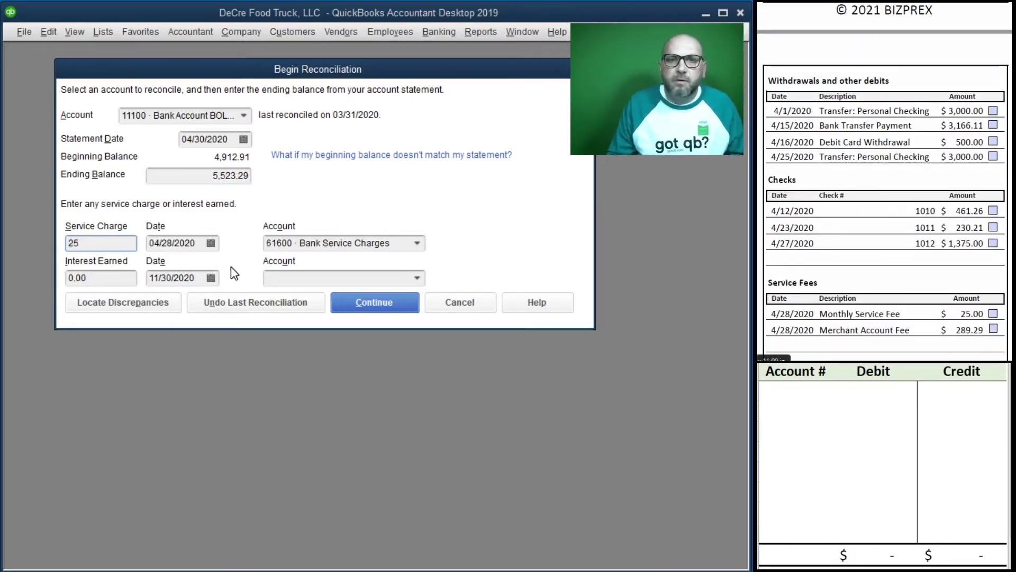
{"action": "left_click", "coordinate": [192, 249]}
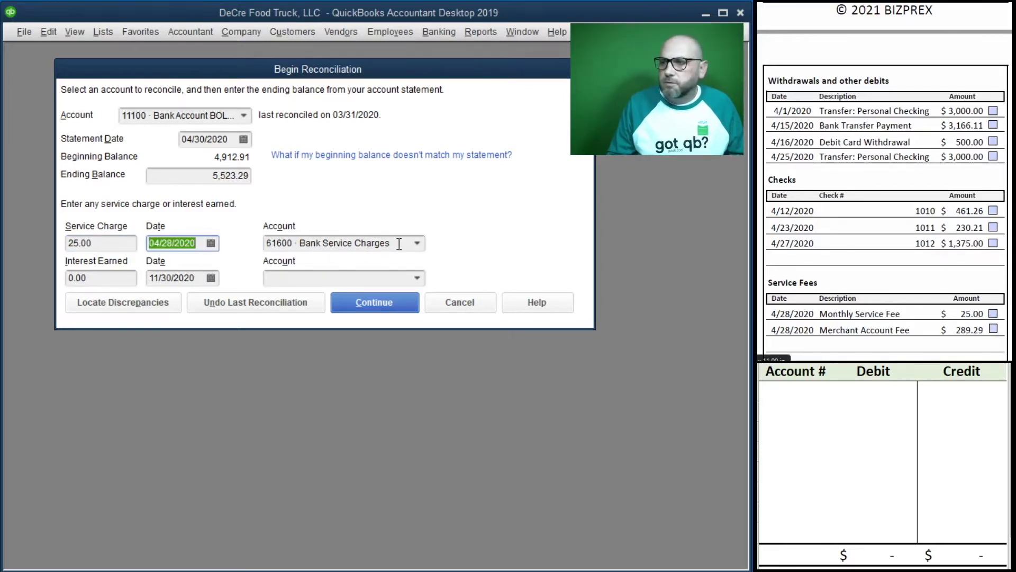
{"action": "left_click", "coordinate": [197, 274]}
{"action": "type", "text": "4/"}
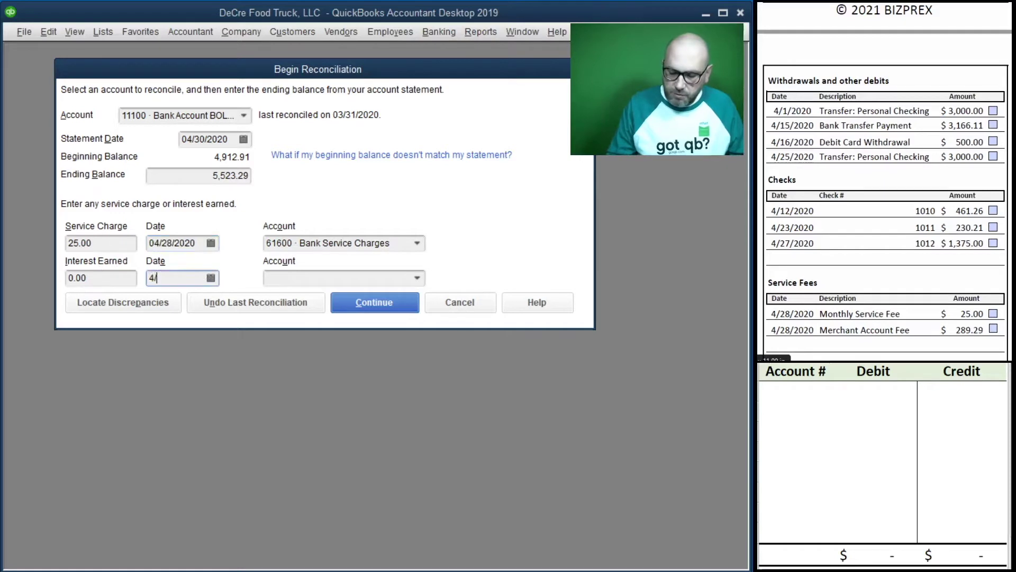
{"action": "type", "text": "28/2020"}
{"action": "key", "text": "Tab"}
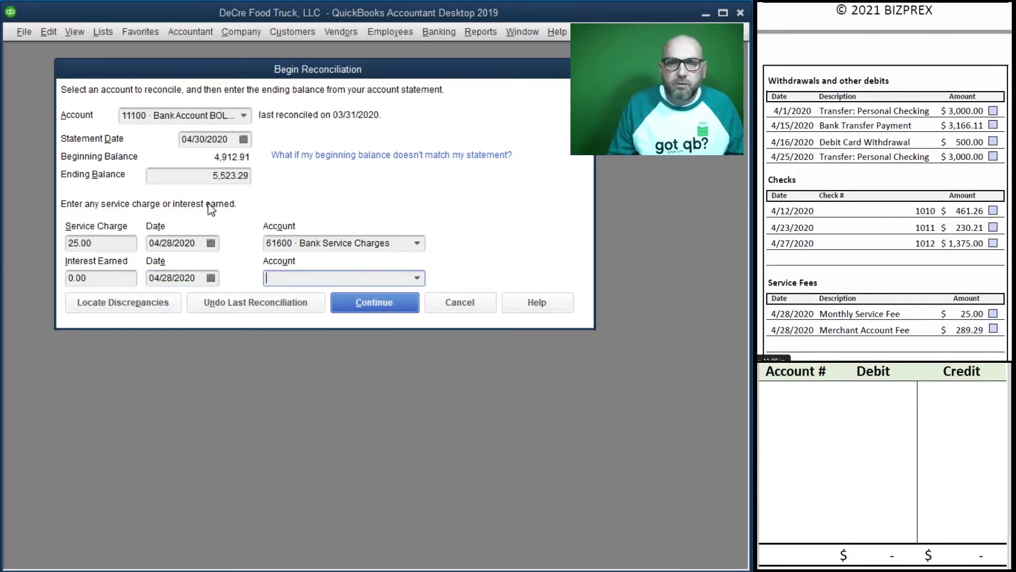
Record the service charge in the T-account worksheet as a 25.00 credit to 11100 and a 25.00 debit to 61600
{"action": "left_click", "coordinate": [798, 395]}
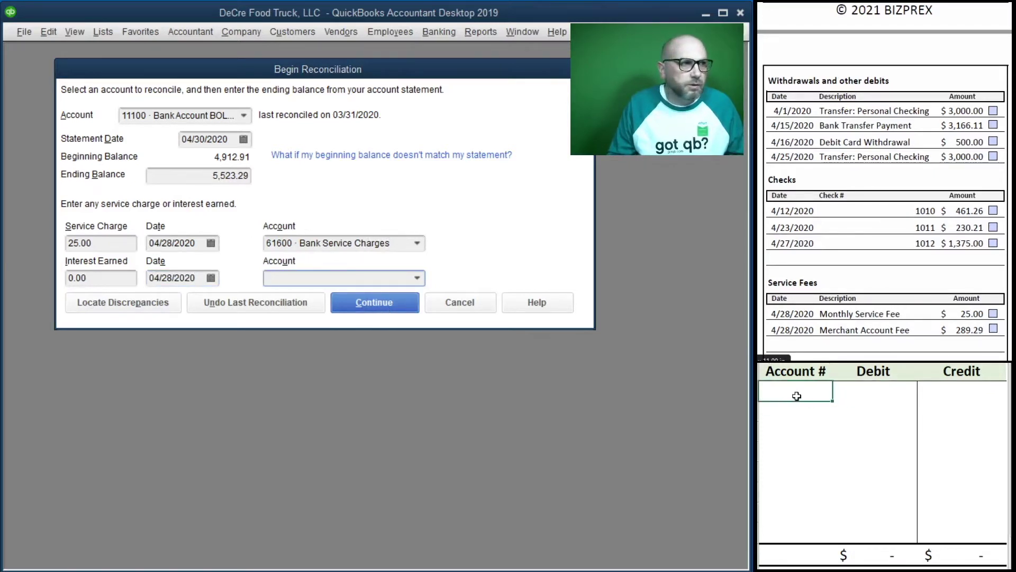
{"action": "left_click_drag", "start_coordinate": [385, 74], "coordinate": [349, 236]}
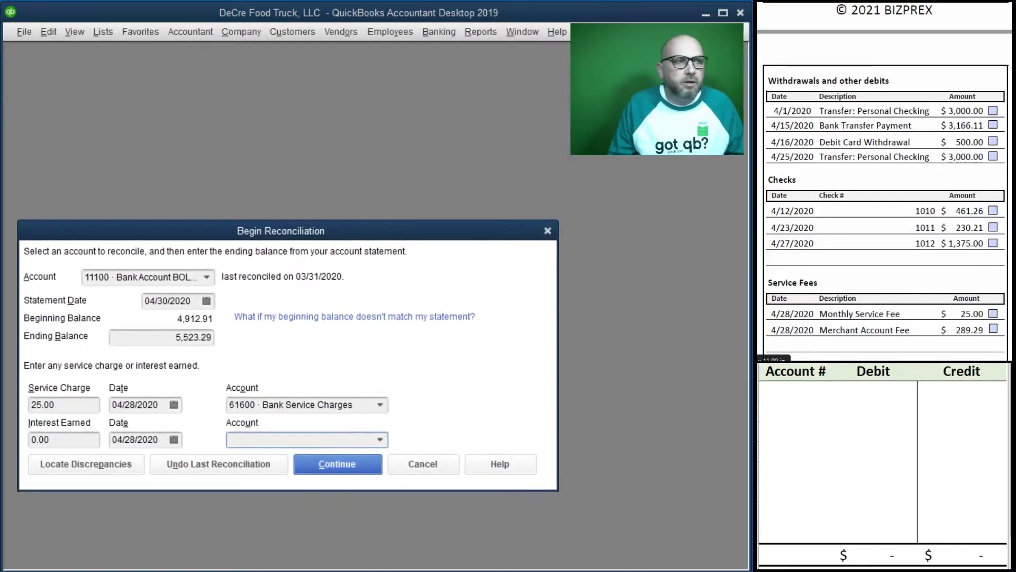
{"action": "left_click", "coordinate": [801, 395]}
{"action": "type", "text": "11100"}
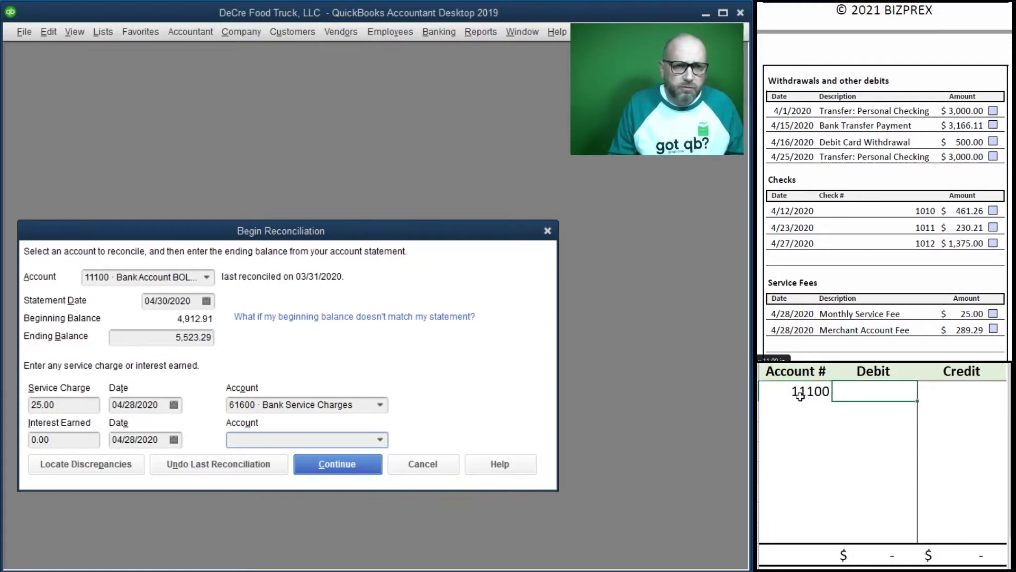
{"action": "key", "text": "Tab"}
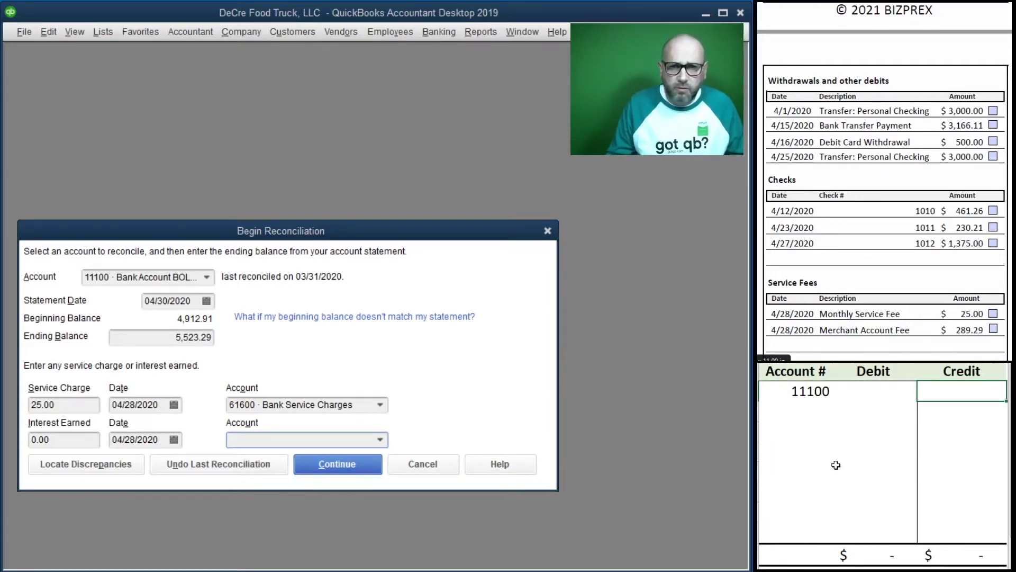
{"action": "key", "text": "Return"}
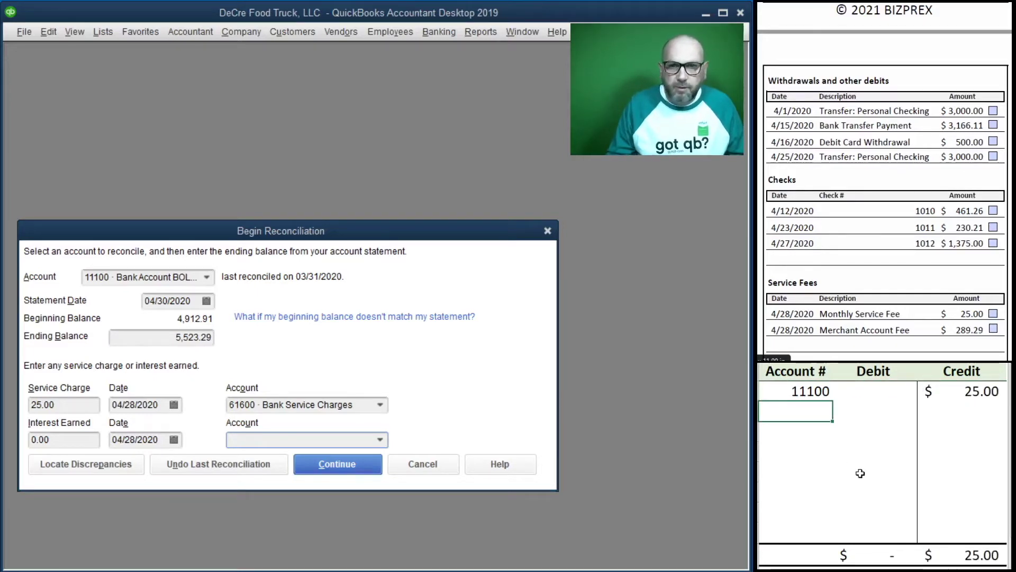
{"action": "type", "text": "61"}
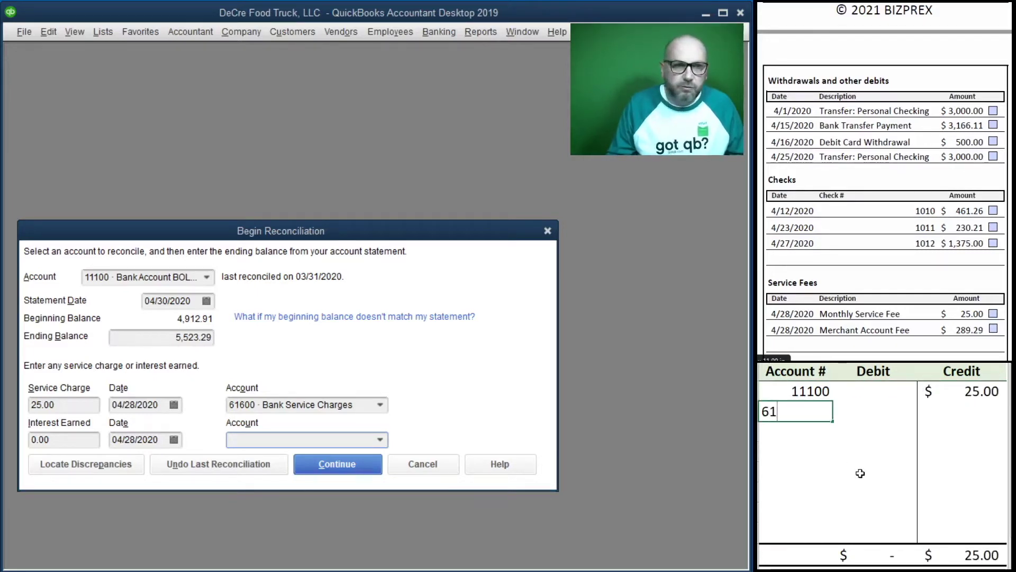
{"action": "type", "text": "600"}
{"action": "key", "text": "Tab"}
{"action": "type", "text": "25"}
{"action": "key", "text": "Return"}
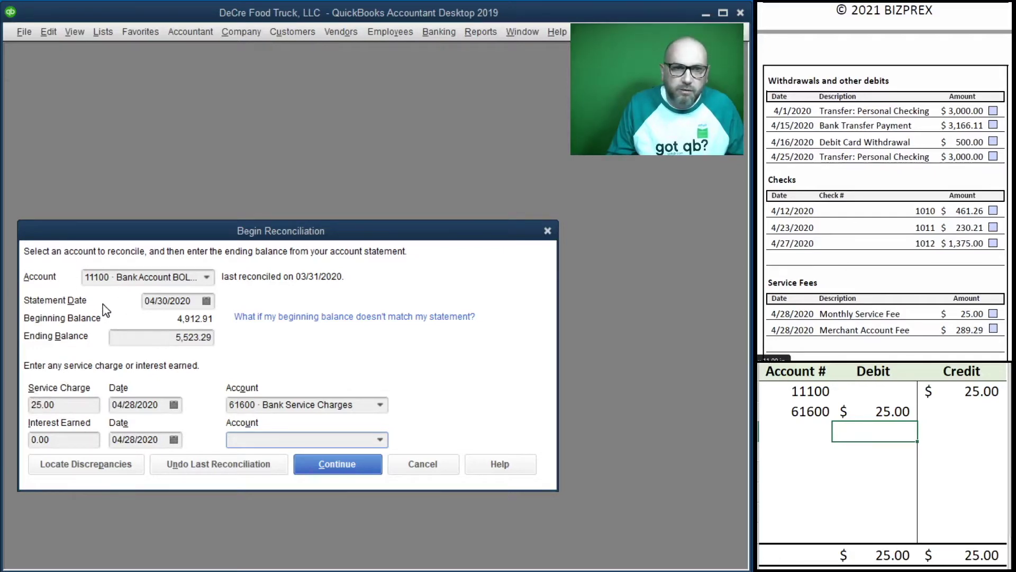
Continue to the bank account's reconciliation transactions and clear the service charge entries from the T-account worksheet
{"action": "left_click", "coordinate": [342, 464]}
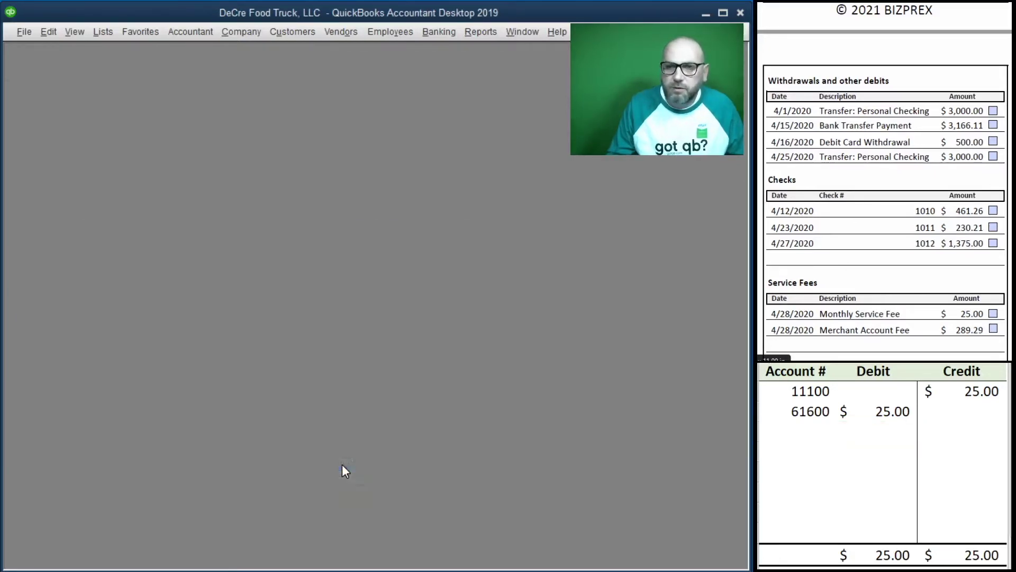
{"action": "left_click_drag", "start_coordinate": [942, 405], "coordinate": [804, 396]}
{"action": "key", "text": "Delete"}
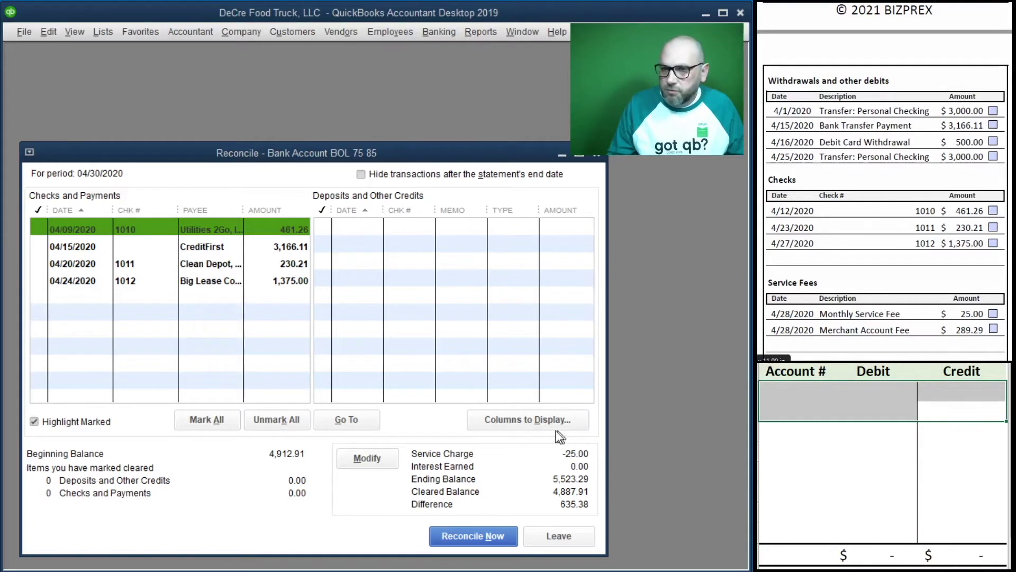
Tick the Monthly Service Fee on the statement, and mark checks 1010, 1011 and 1012 and the 3,166.11 payment on both the statement and the reconciliation
{"action": "left_click", "coordinate": [993, 314]}
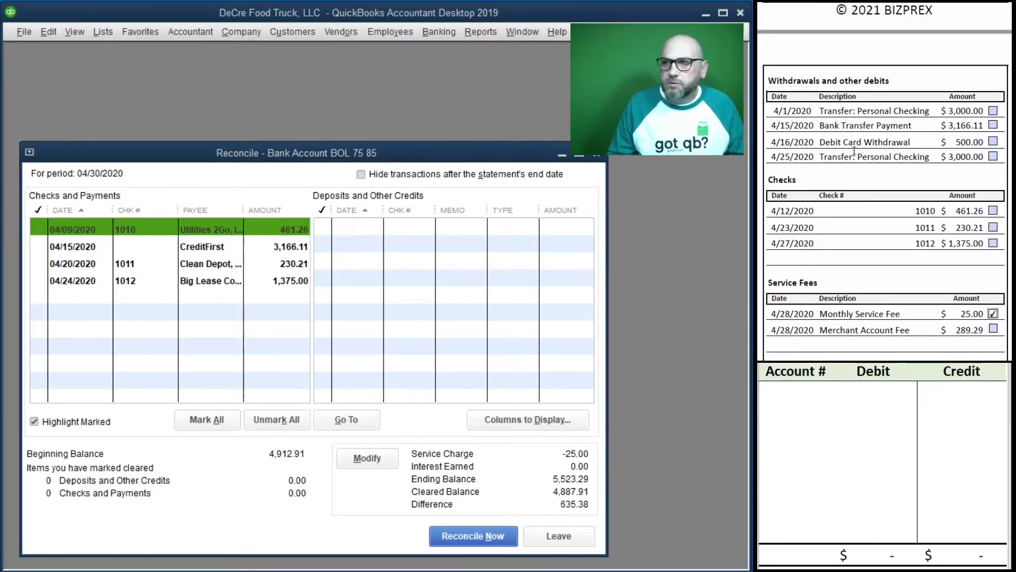
{"action": "left_click", "coordinate": [994, 212]}
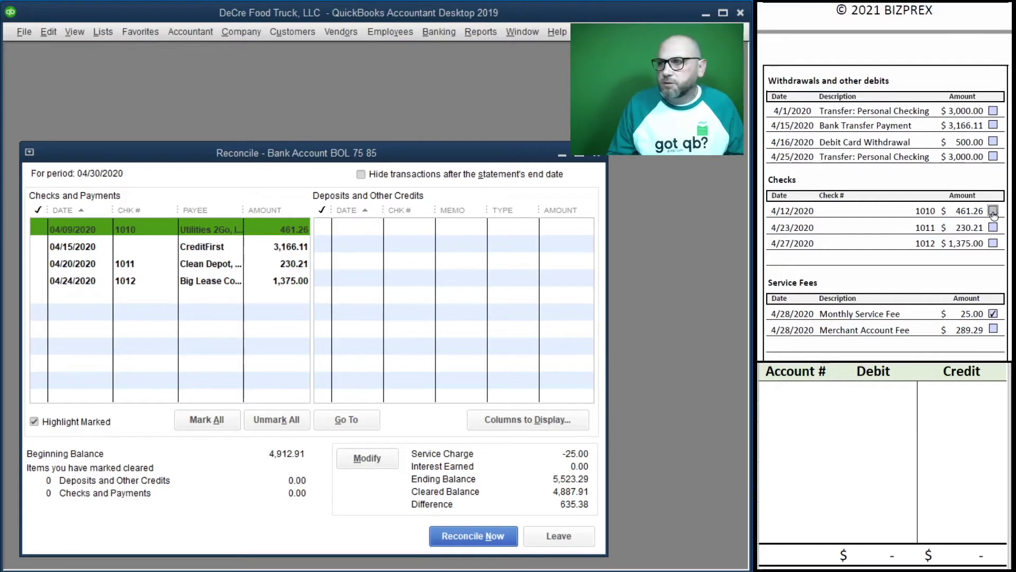
{"action": "left_click", "coordinate": [43, 229]}
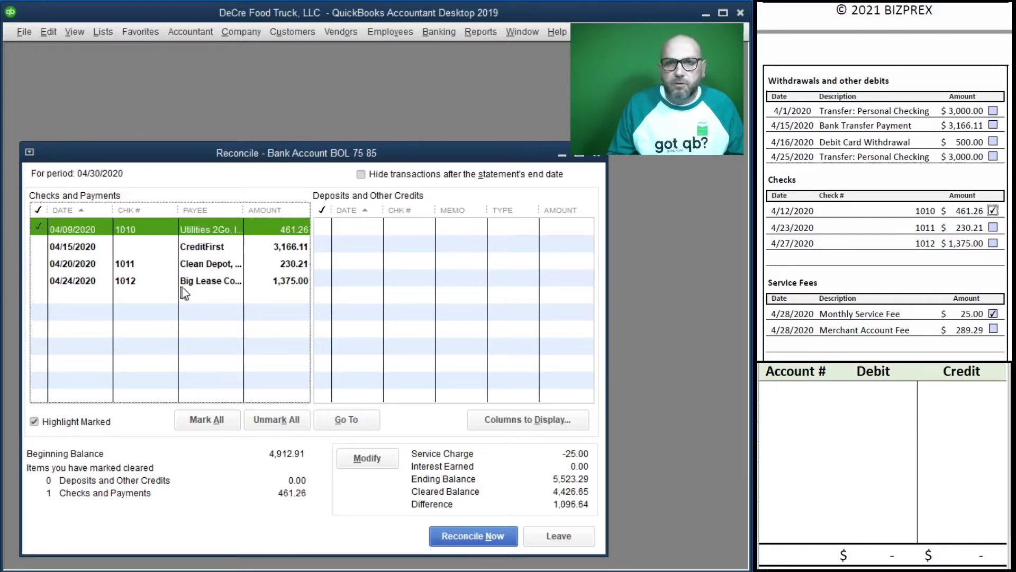
{"action": "left_click", "coordinate": [993, 227]}
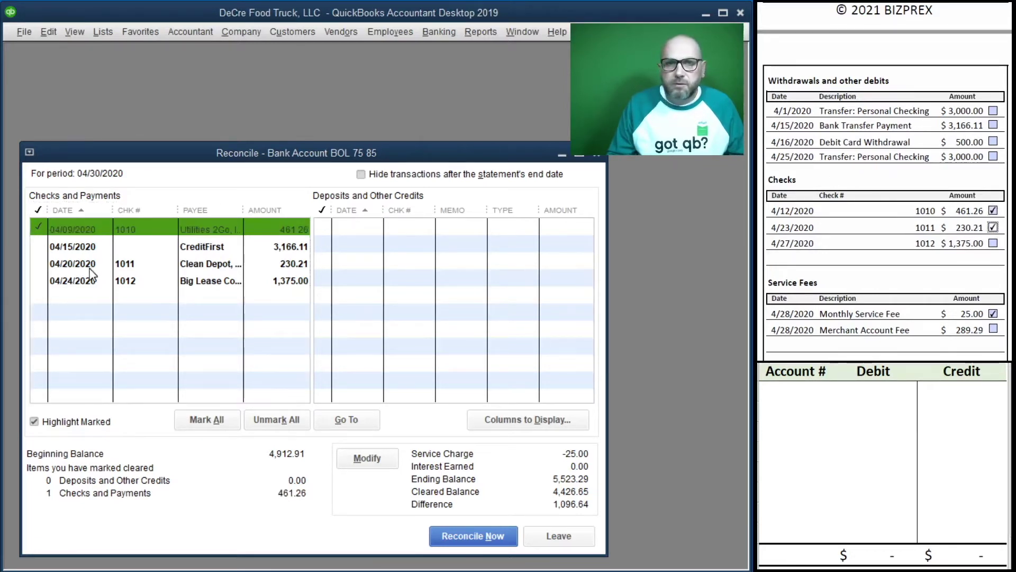
{"action": "left_click", "coordinate": [40, 263]}
{"action": "left_click", "coordinate": [993, 243]}
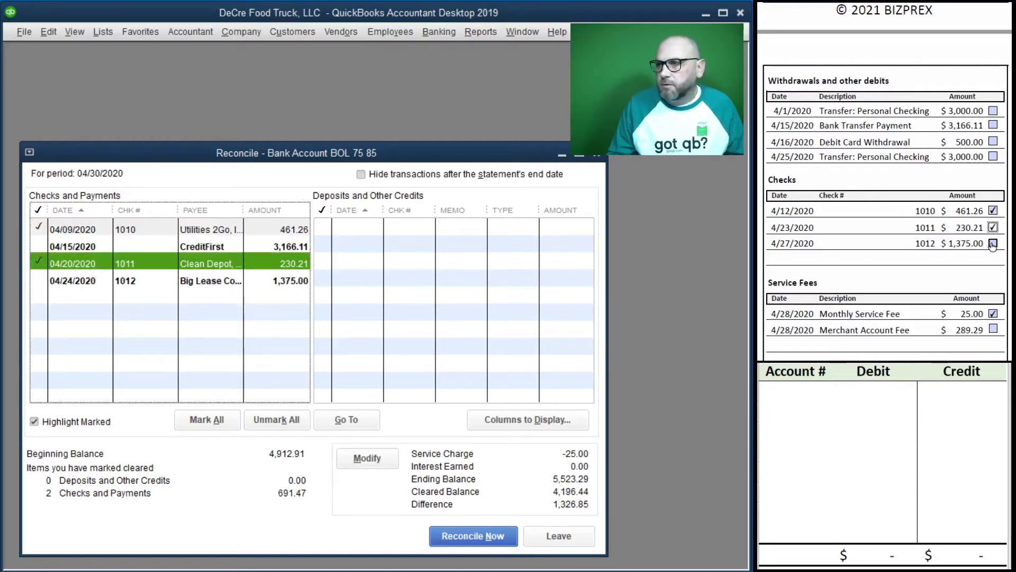
{"action": "left_click", "coordinate": [42, 280]}
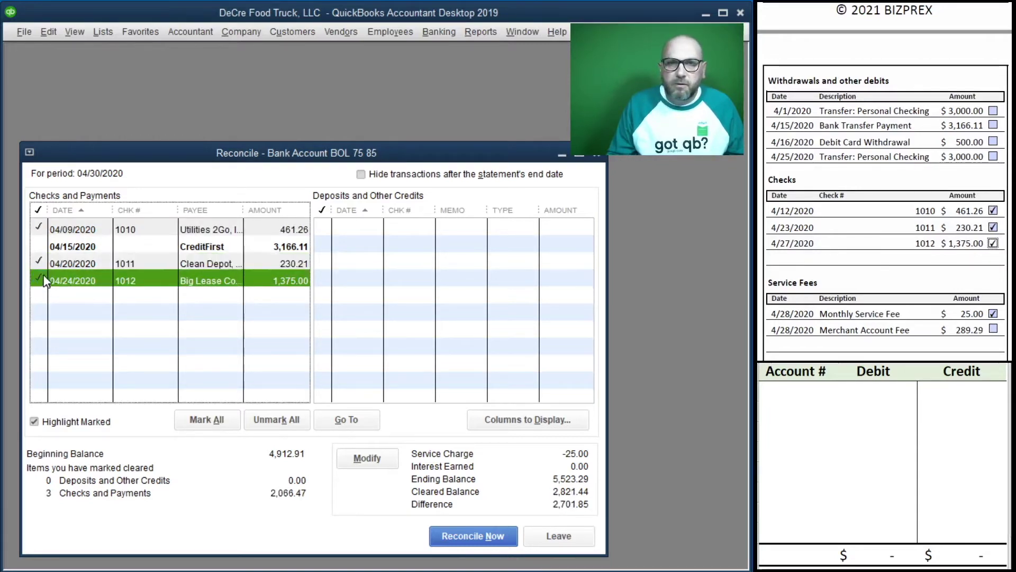
{"action": "left_click", "coordinate": [993, 126]}
{"action": "left_click", "coordinate": [39, 246]}
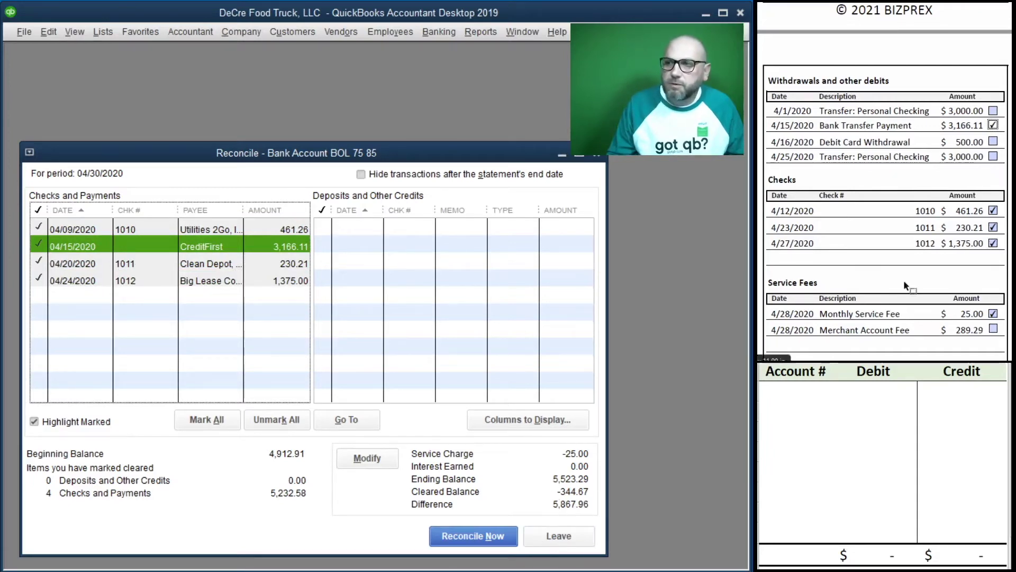
Review the unticked deposits, withdrawals and fees on the Bank of Lakes statement against the reconciliation's transaction lists
{"action": "scroll", "coordinate": [952, 239], "scroll_direction": "up", "scroll_amount": 5}
{"action": "scroll", "coordinate": [953, 240], "scroll_direction": "up", "scroll_amount": 2}
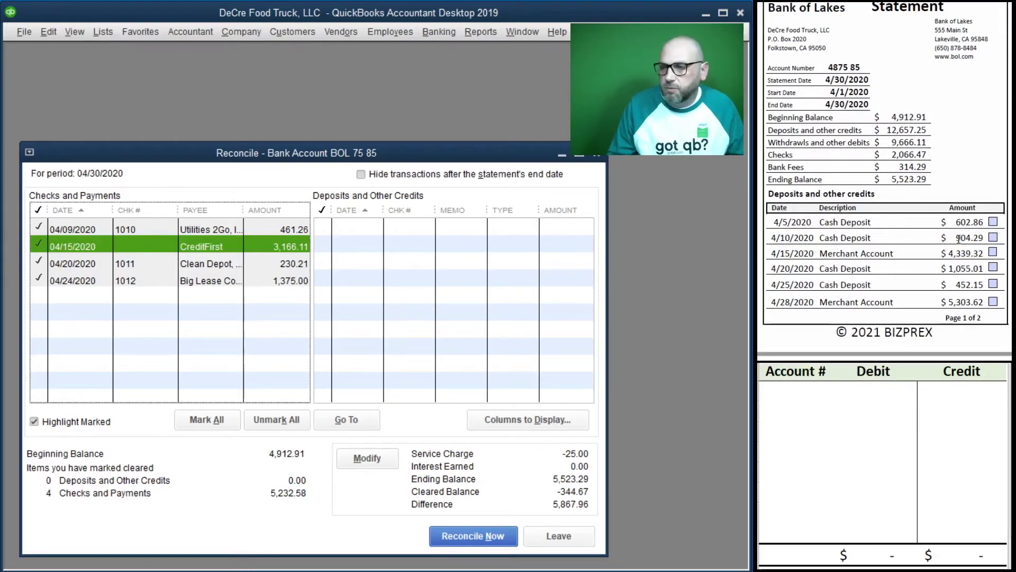
{"action": "scroll", "coordinate": [958, 239], "scroll_direction": "down", "scroll_amount": 10}
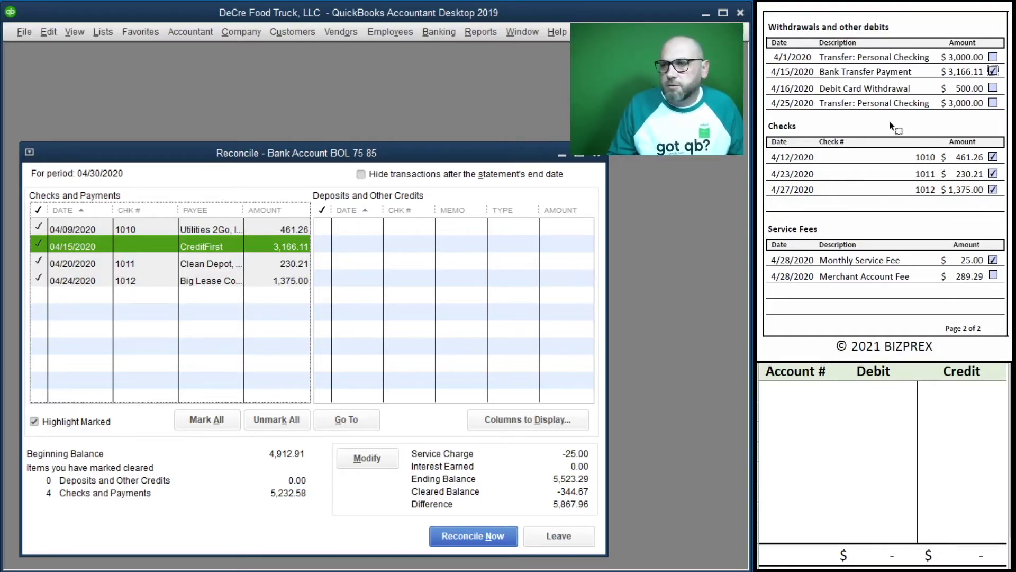
{"action": "scroll", "coordinate": [890, 122], "scroll_direction": "up", "scroll_amount": 7}
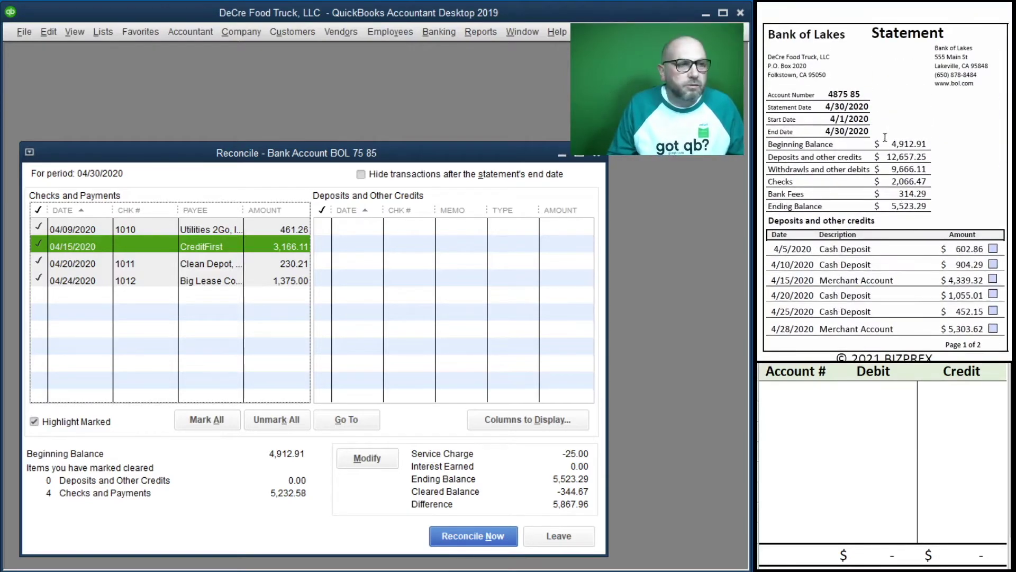
Start a new deposit to the 11100 bank account dated 04/05/2020
{"action": "scroll", "coordinate": [885, 138], "scroll_direction": "down", "scroll_amount": 1}
{"action": "left_click", "coordinate": [481, 32]}
{"action": "left_click", "coordinate": [451, 33]}
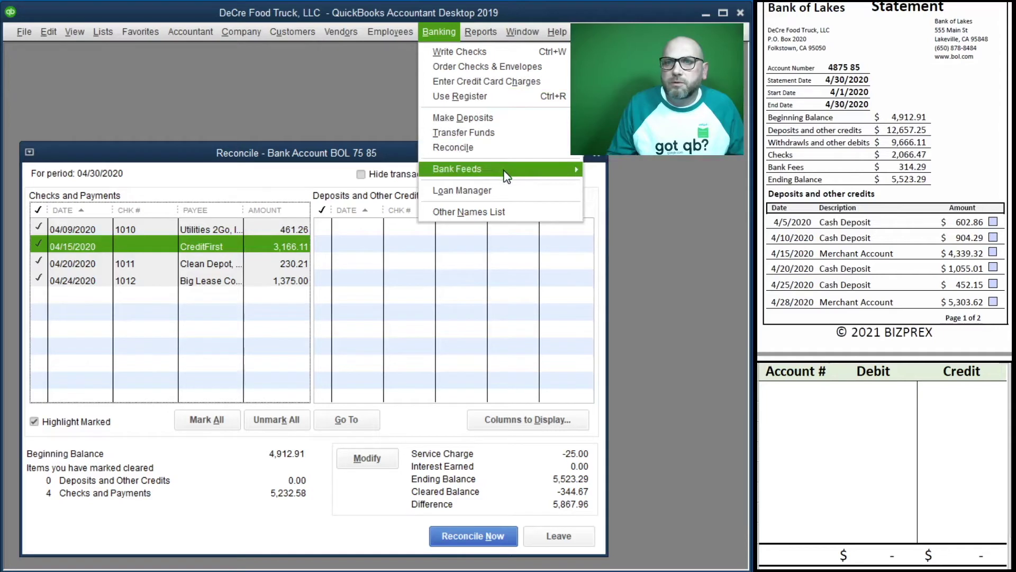
{"action": "left_click", "coordinate": [507, 119]}
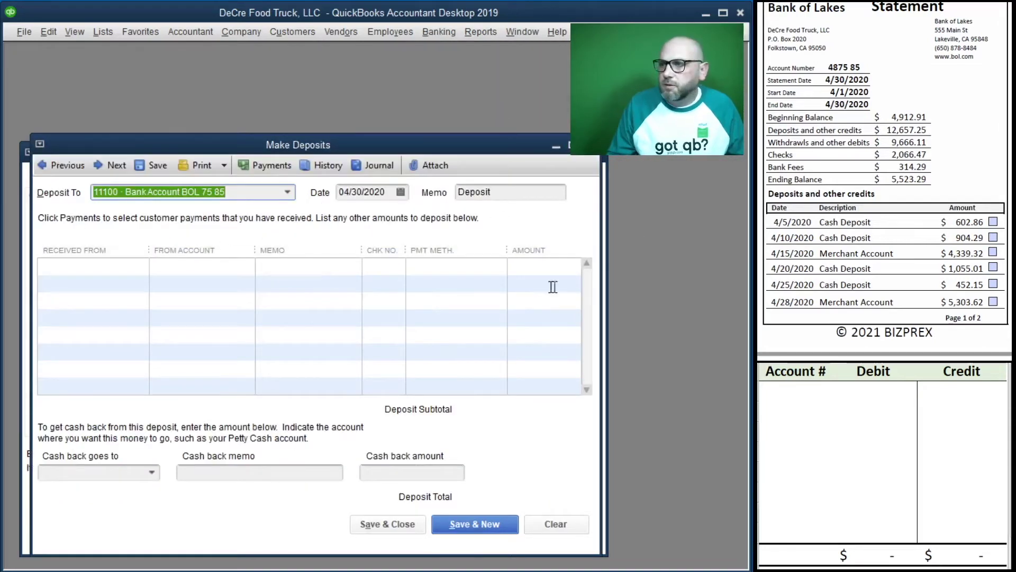
{"action": "key", "text": "Tab"}
{"action": "type", "text": "4/05/20"}
{"action": "key", "text": "Tab"}
{"action": "key", "text": "Tab"}
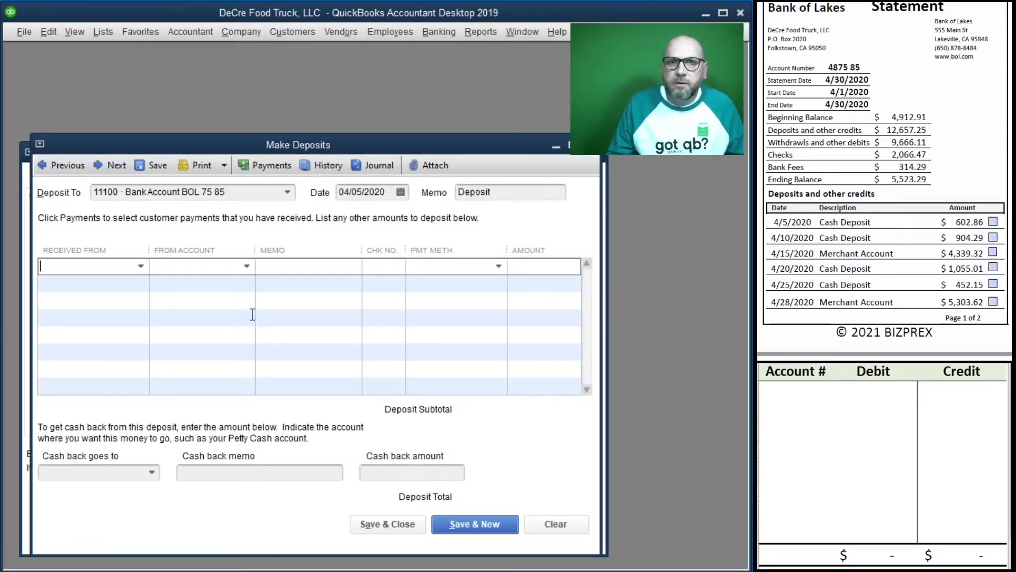
Enter a deposit line received from Customers, account 41100 Sales, memo Cash Sales, payment method Cash, amount 602.86
{"action": "type", "text": "Customers"}
{"action": "type", "text": "41100 · Sa"}
{"action": "key", "text": "Tab"}
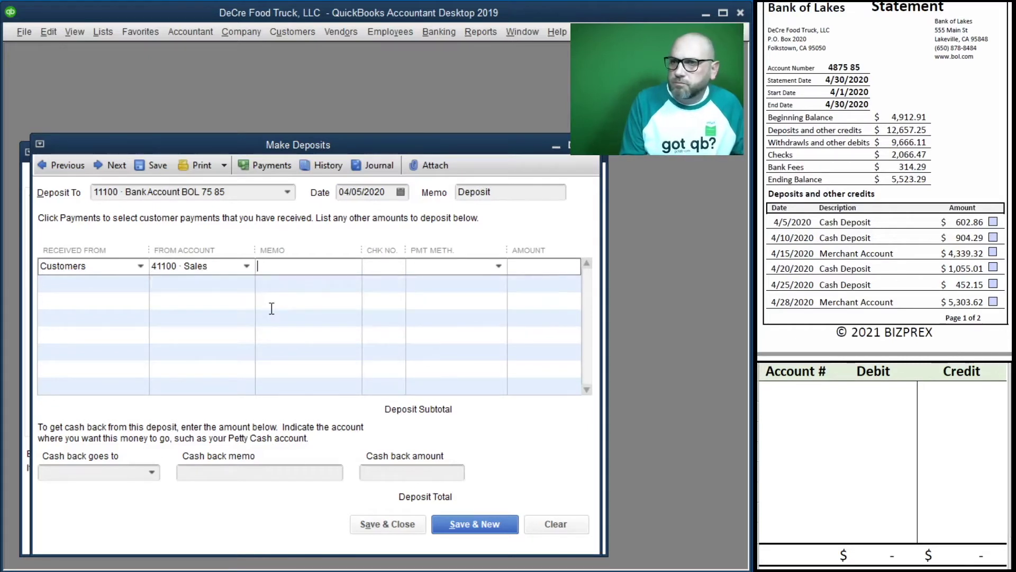
{"action": "type", "text": "Cash Sale"}
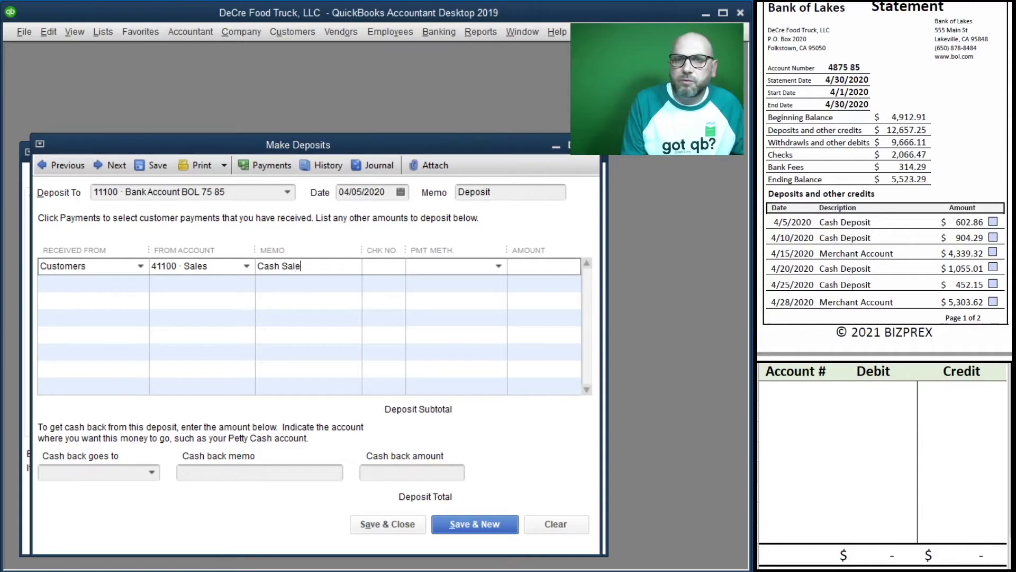
{"action": "type", "text": "c"}
{"action": "key", "text": "Tab"}
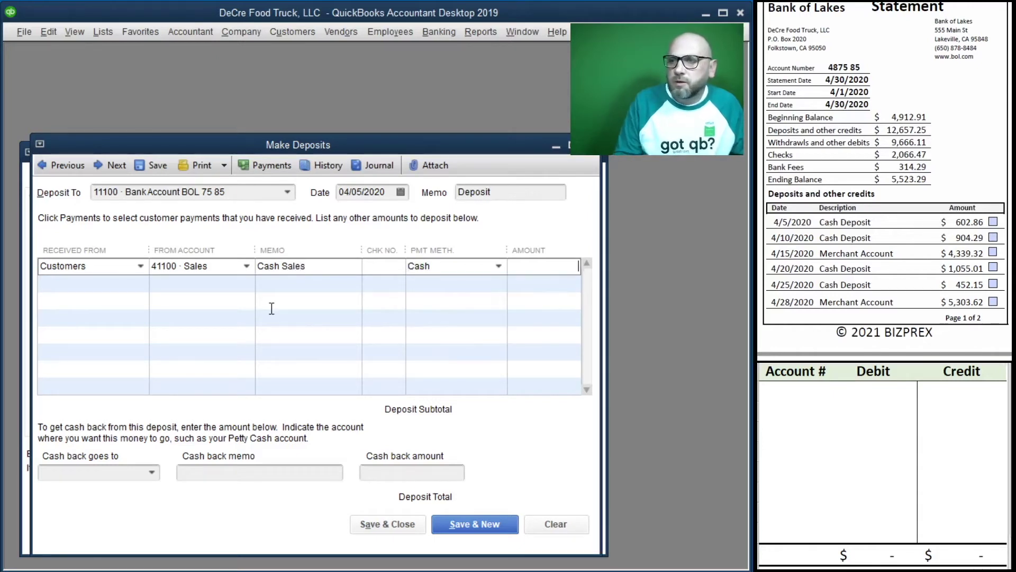
{"action": "type", "text": "602.86"}
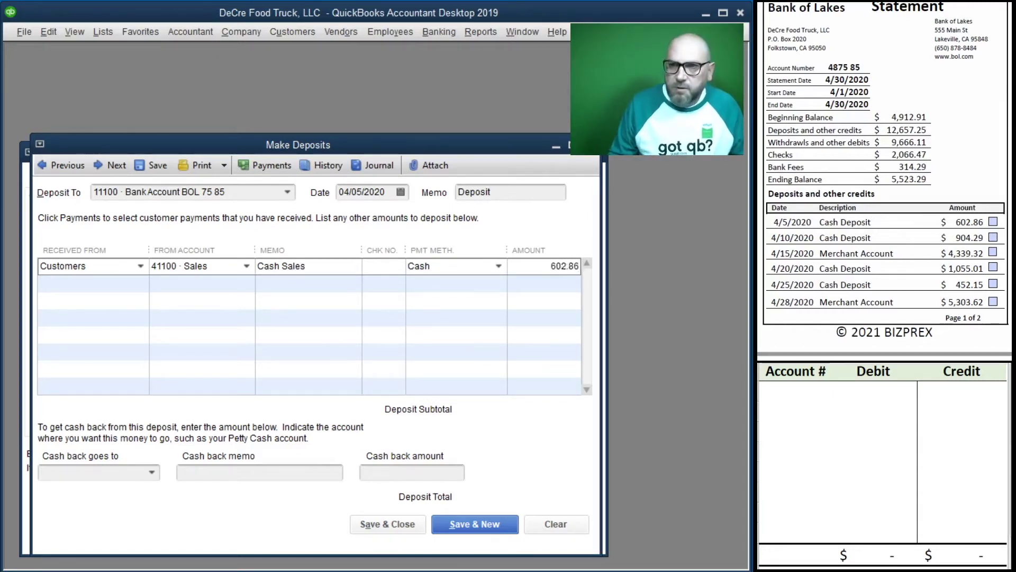
{"action": "key", "text": "Tab"}
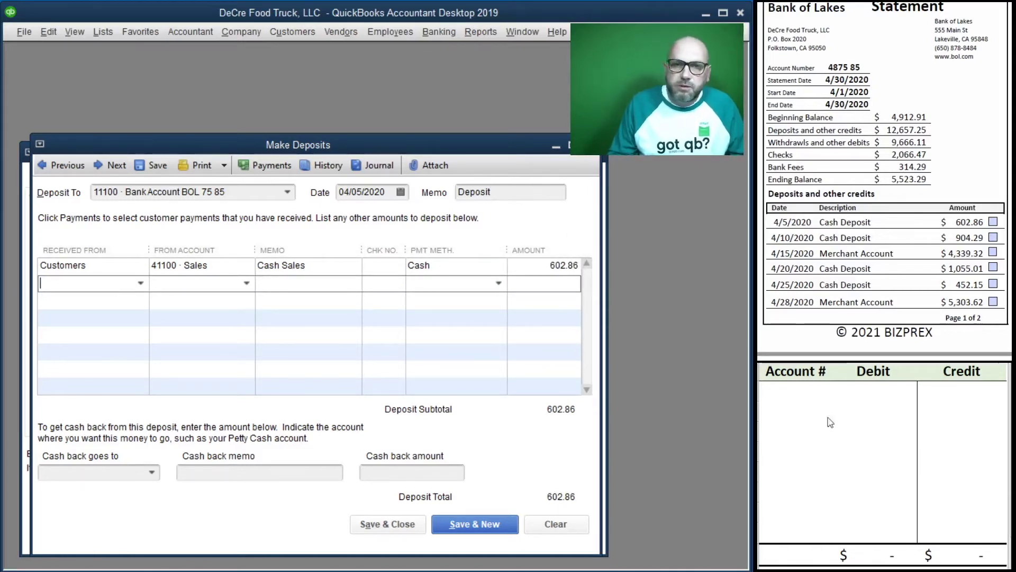
Record the cash deposit in the T-account worksheet as a 602.86 debit to 11100 and a 602.86 credit to 41100
{"action": "left_click", "coordinate": [799, 396]}
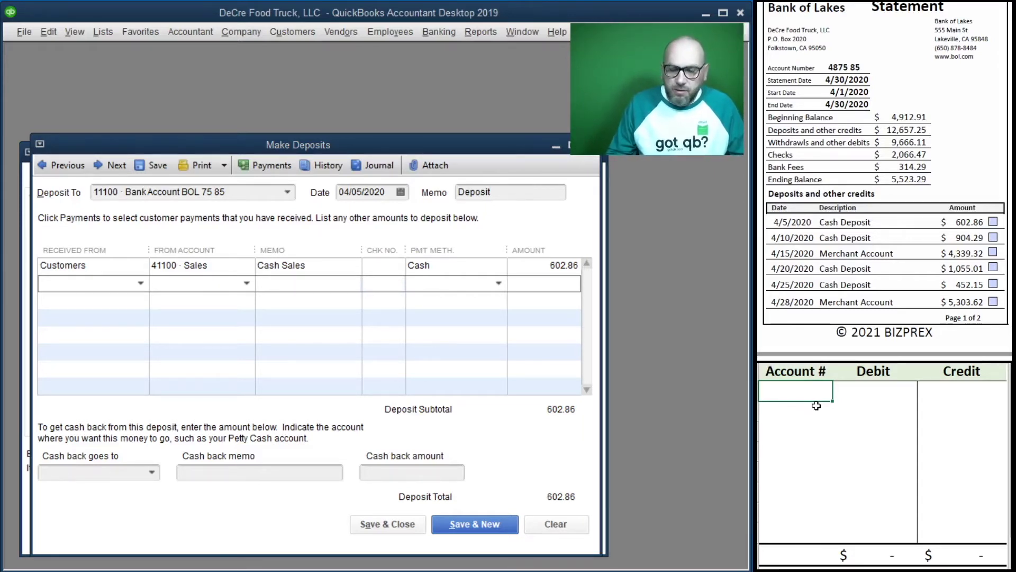
{"action": "type", "text": "1100"}
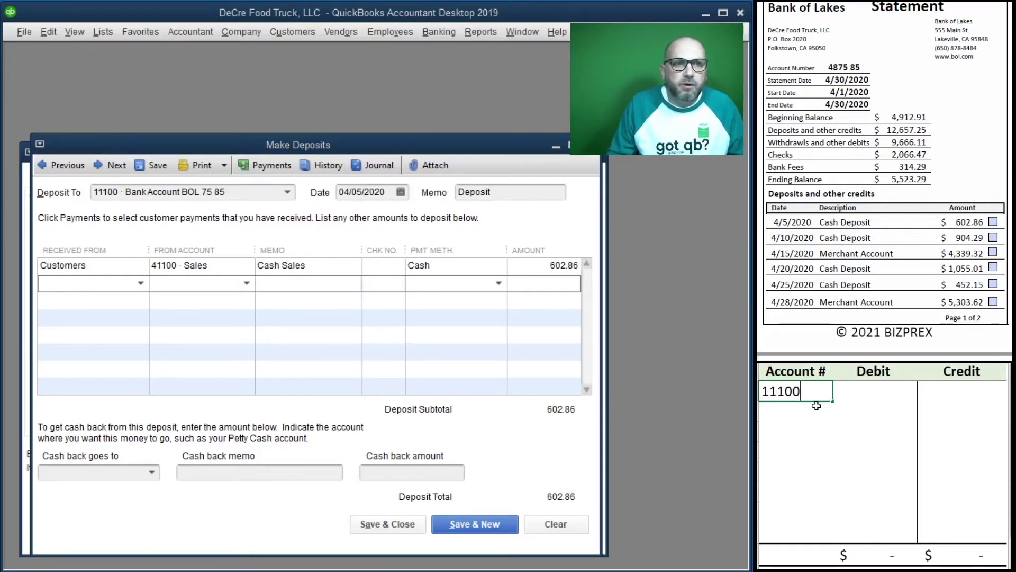
{"action": "key", "text": "Tab"}
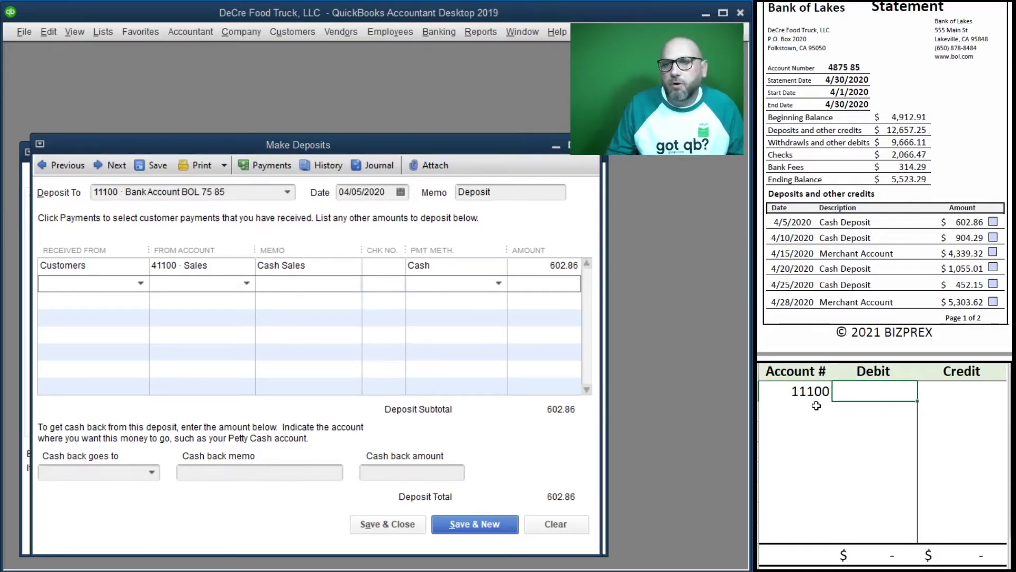
{"action": "type", "text": "602.86"}
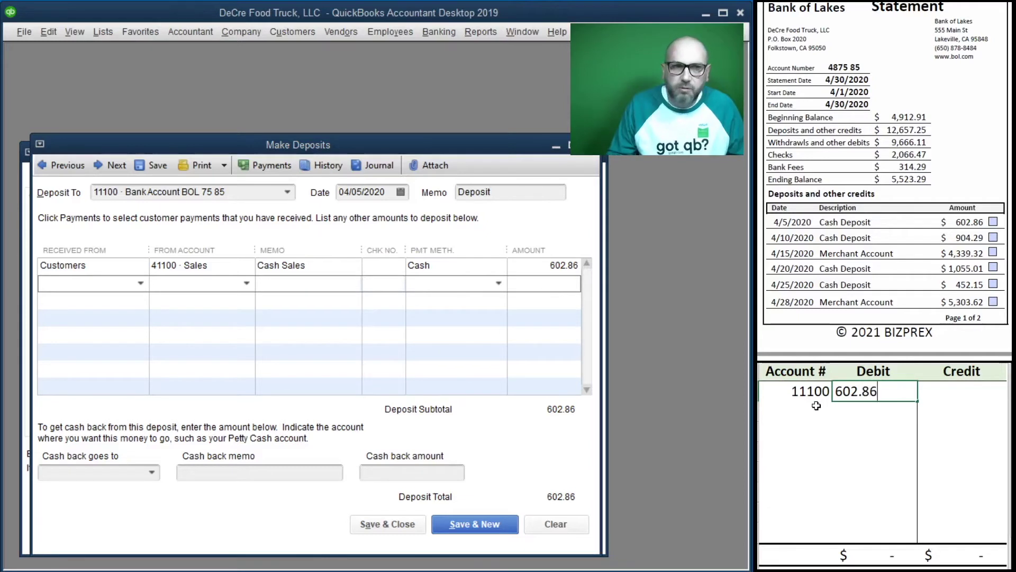
{"action": "key", "text": "Return"}
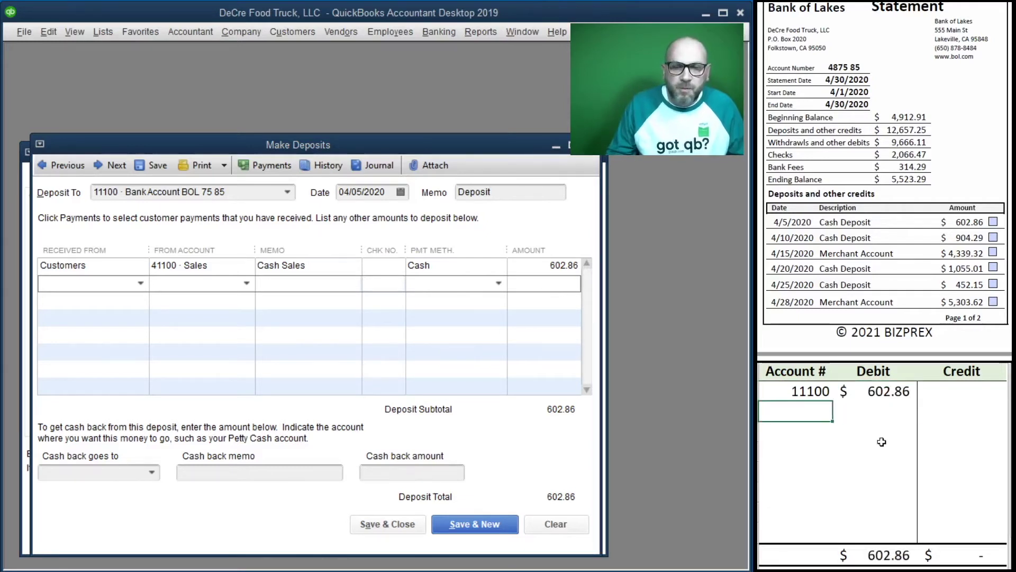
{"action": "type", "text": "41100"}
{"action": "key", "text": "Tab"}
{"action": "key", "text": "Tab"}
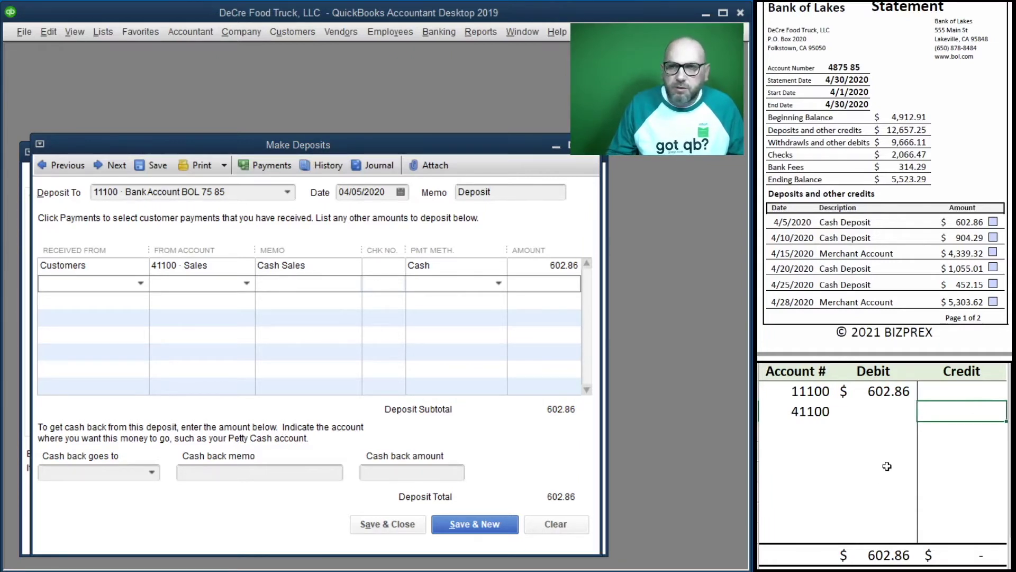
{"action": "type", "text": "602.86"}
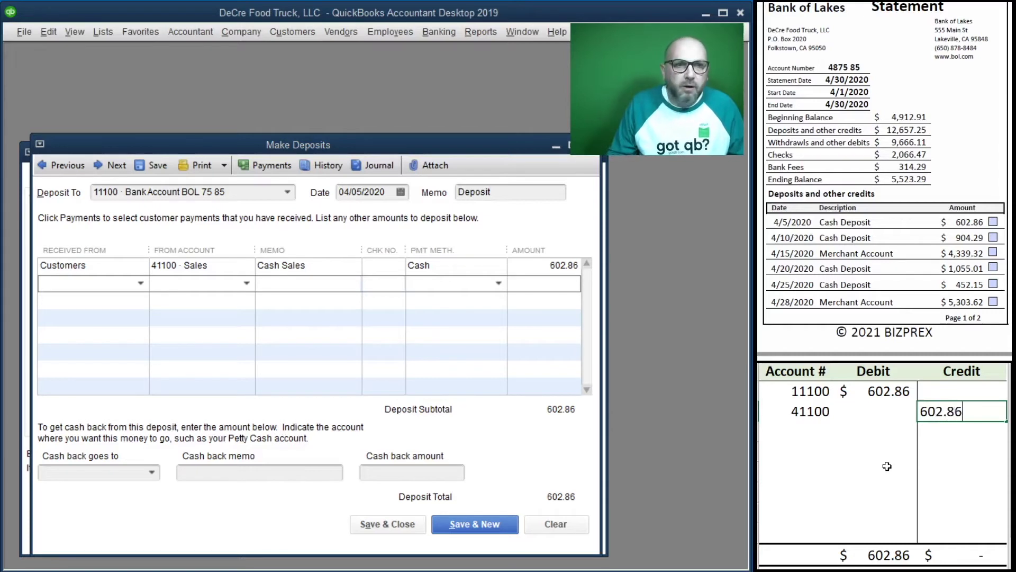
{"action": "key", "text": "Return"}
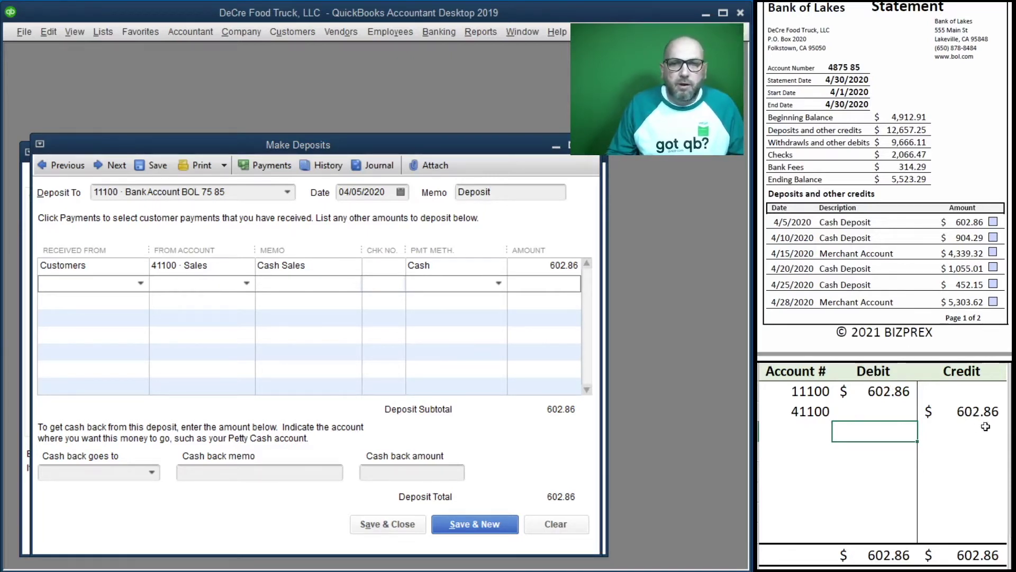
Save the 602.86 deposit, start a new one, and clear the debit and credit amounts from the T-account worksheet
{"action": "left_click", "coordinate": [469, 522]}
{"action": "left_click_drag", "start_coordinate": [962, 412], "coordinate": [867, 393]}
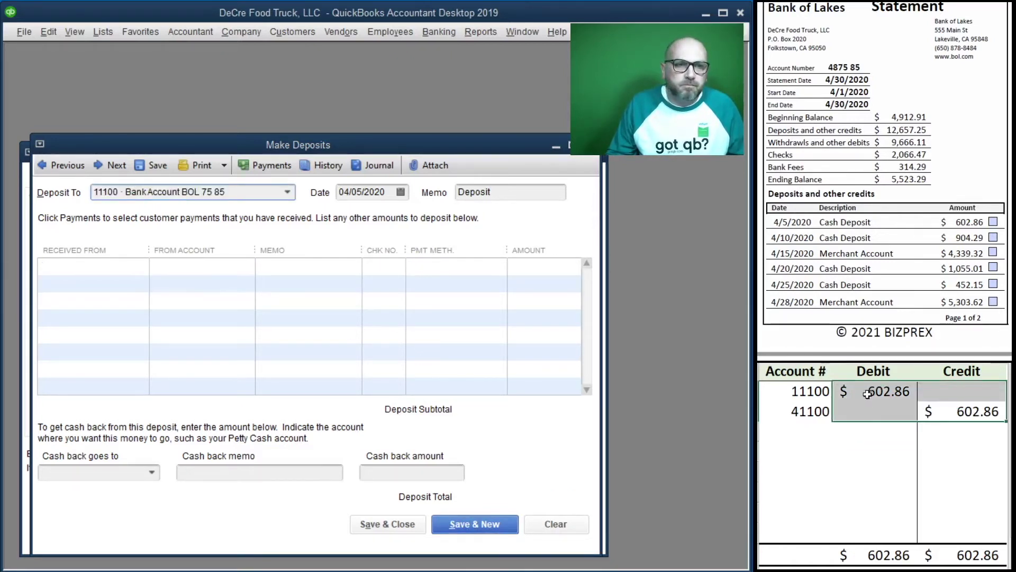
{"action": "key", "text": "Delete"}
Set the new deposit's date to 04/10/2020
{"action": "left_click", "coordinate": [106, 280]}
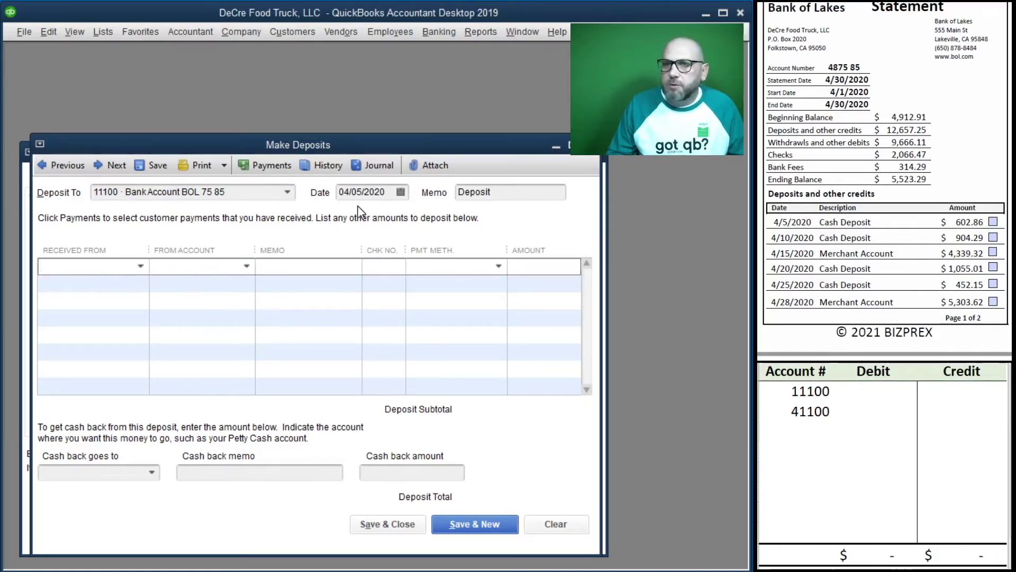
{"action": "left_click", "coordinate": [363, 191]}
{"action": "key", "text": "BackSpace"}
{"action": "type", "text": "10"}
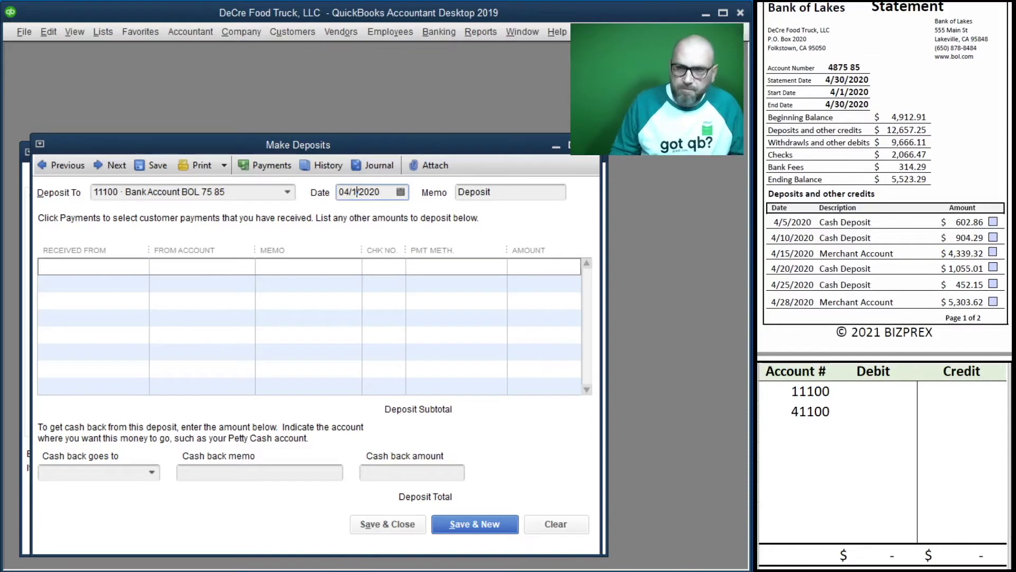
{"action": "key", "text": "Tab"}
{"action": "key", "text": "Tab"}
{"action": "key", "text": "Tab"}
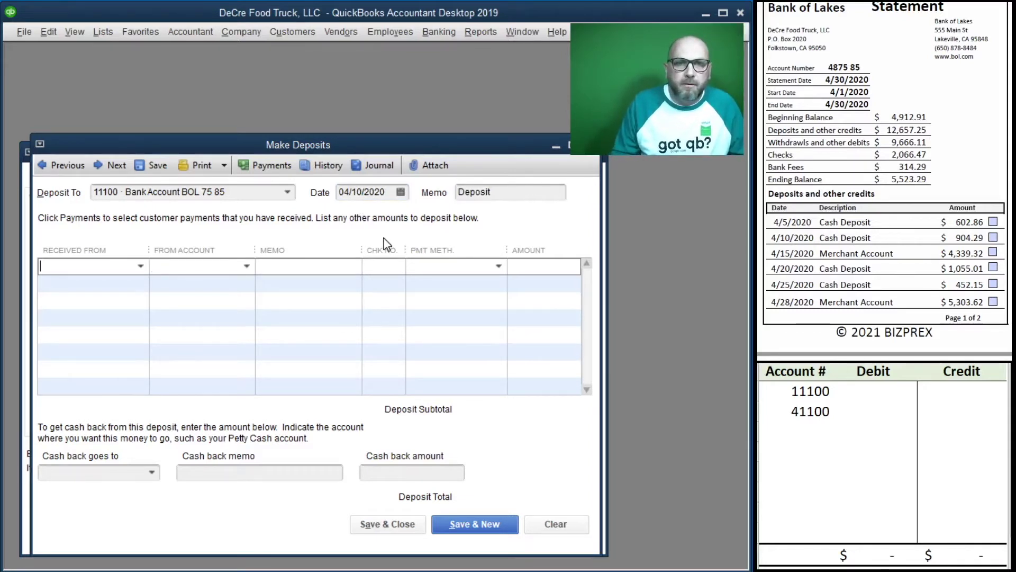
Enter a deposit line received from Customers, account 41100 Sales, memo Cash Sales, payment method Cash, amount 904.29
{"action": "type", "text": "cu"}
{"action": "key", "text": "Tab"}
{"action": "type", "text": "41"}
{"action": "key", "text": "Tab"}
{"action": "type", "text": "Cash Sales"}
{"action": "key", "text": "Tab"}
{"action": "type", "text": "c"}
{"action": "key", "text": "Tab"}
{"action": "type", "text": "904.29"}
{"action": "key", "text": "Tab"}
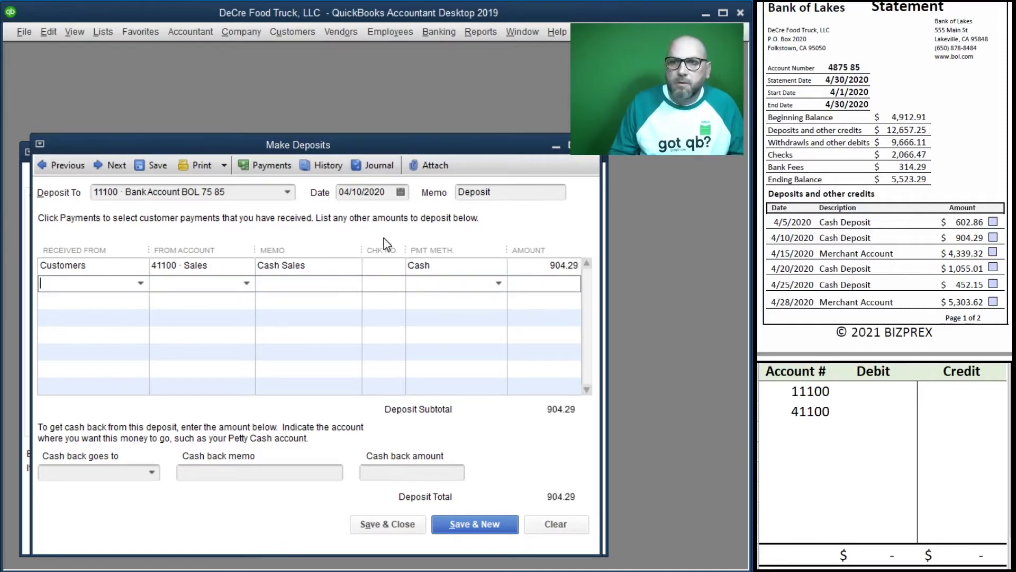
Fill in the T-account worksheet with a 904.29 debit to 11100 and a 904.29 credit to 41100
{"action": "left_click", "coordinate": [874, 386]}
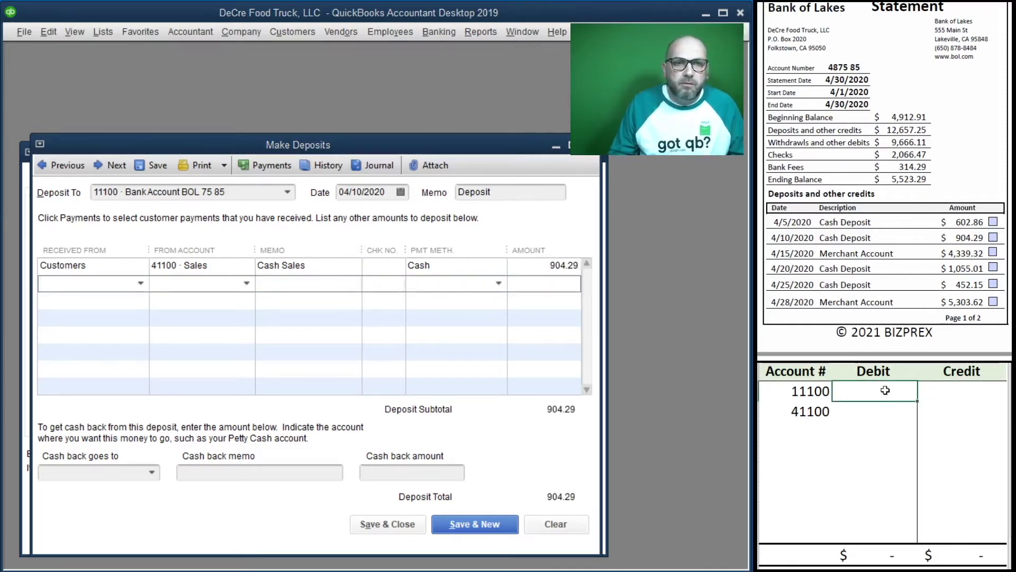
{"action": "type", "text": "904."}
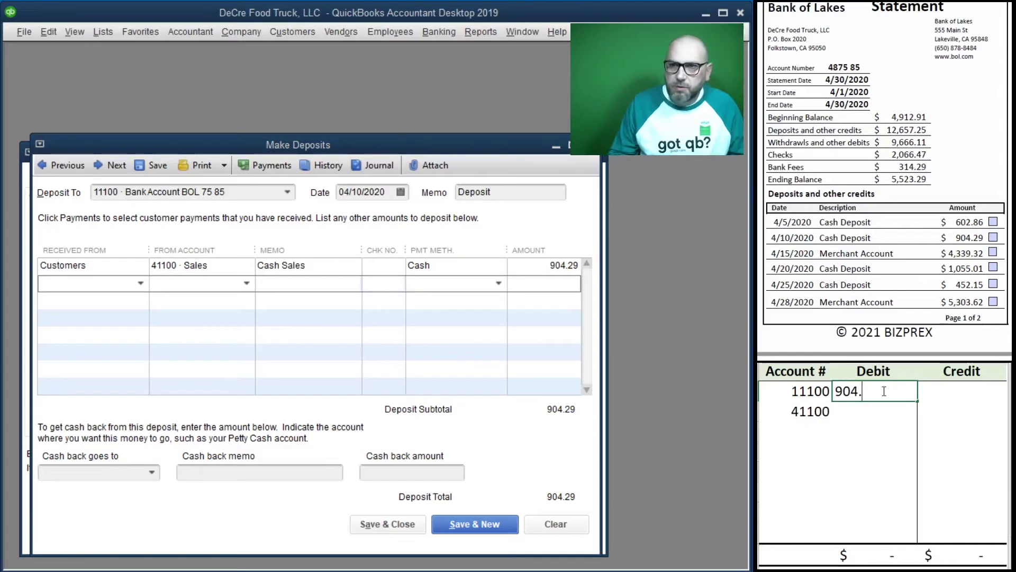
{"action": "type", "text": "29"}
{"action": "key", "text": "Return"}
{"action": "key", "text": "Tab"}
{"action": "type", "text": "904."}
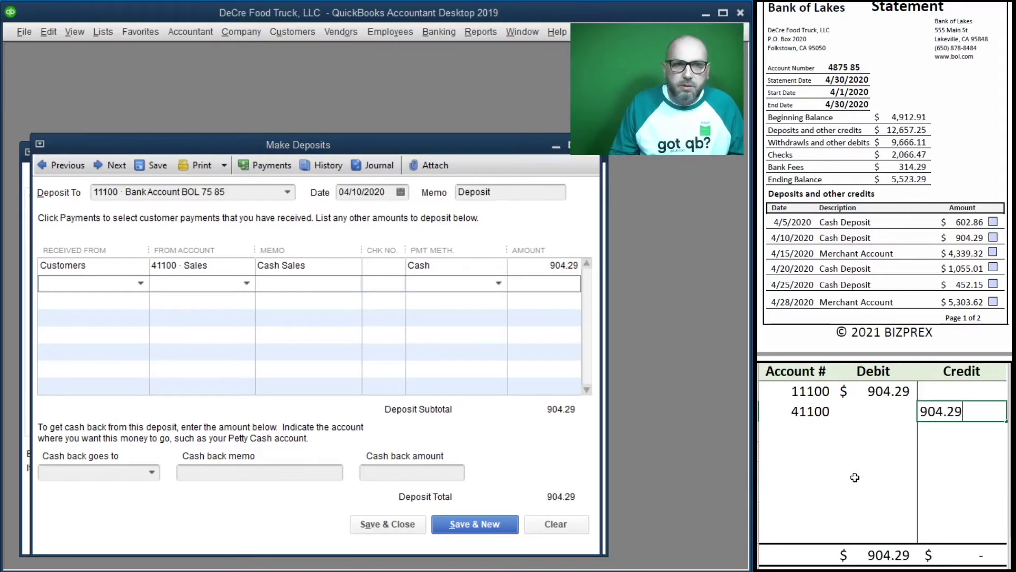
{"action": "key", "text": "Return"}
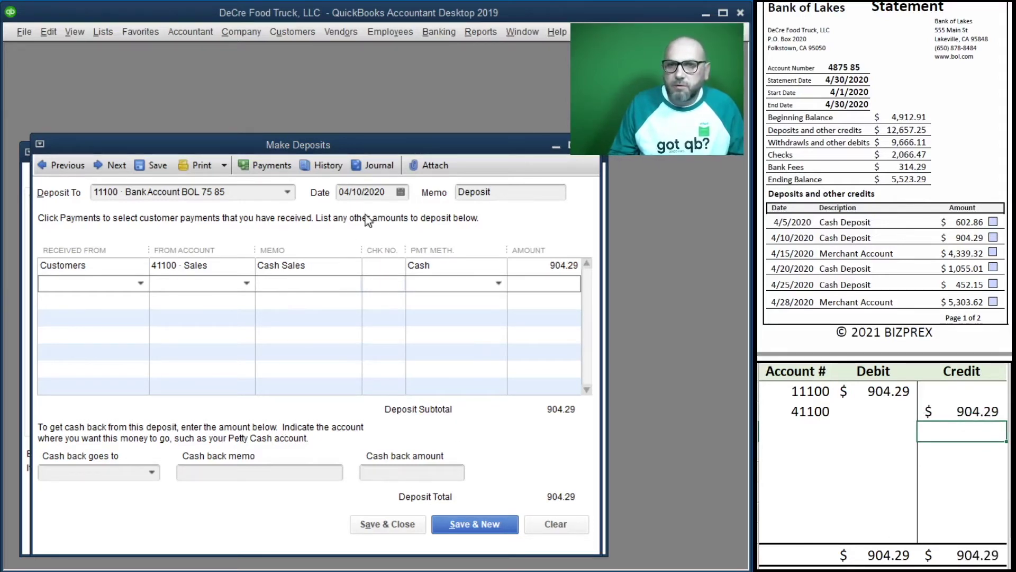
Save the 904.29 cash deposit, start a new one, and clear the accounts and amounts from the T-account worksheet
{"action": "left_click", "coordinate": [439, 524]}
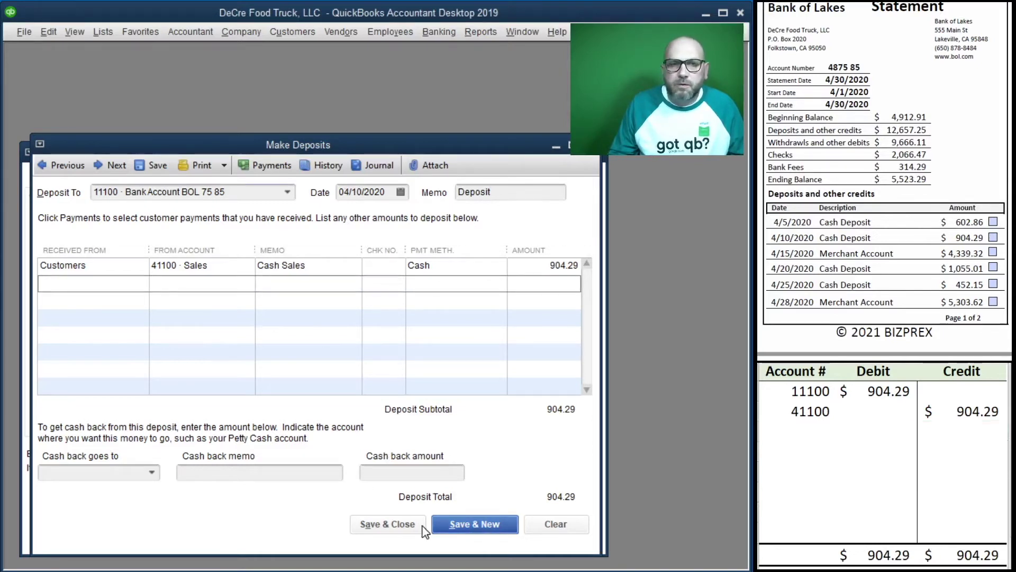
{"action": "left_click_drag", "start_coordinate": [960, 415], "coordinate": [807, 398]}
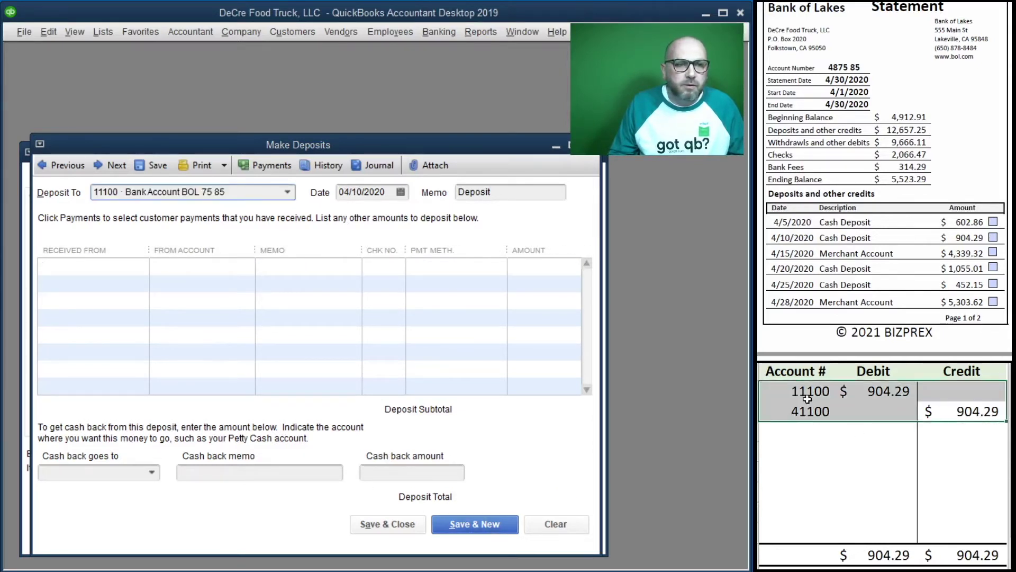
{"action": "key", "text": "Delete"}
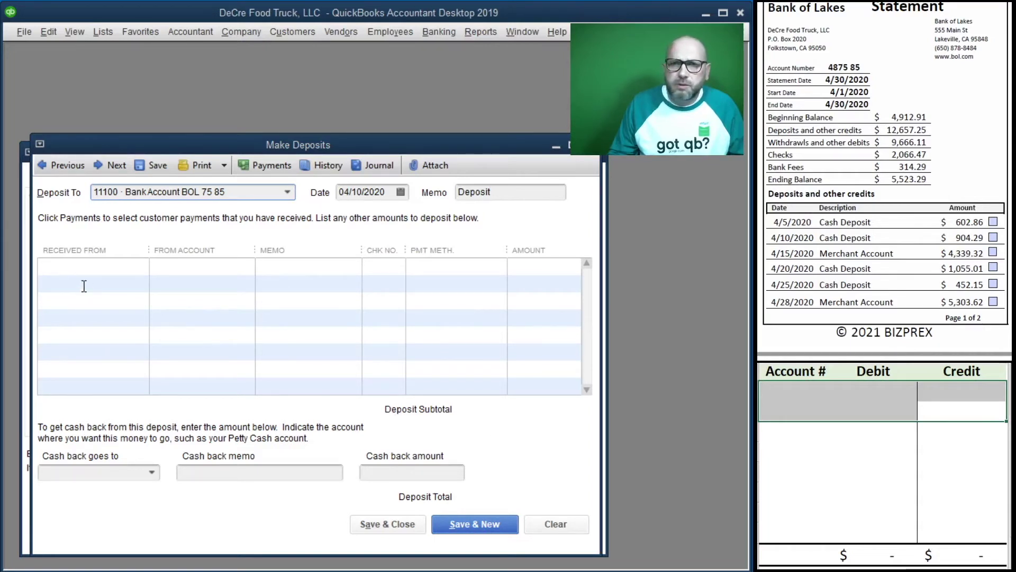
Enter a deposit line from Customers, account 41100 Sales, memo Merch Account, payment method Merchant Account, amount 904.29
{"action": "left_click", "coordinate": [68, 269]}
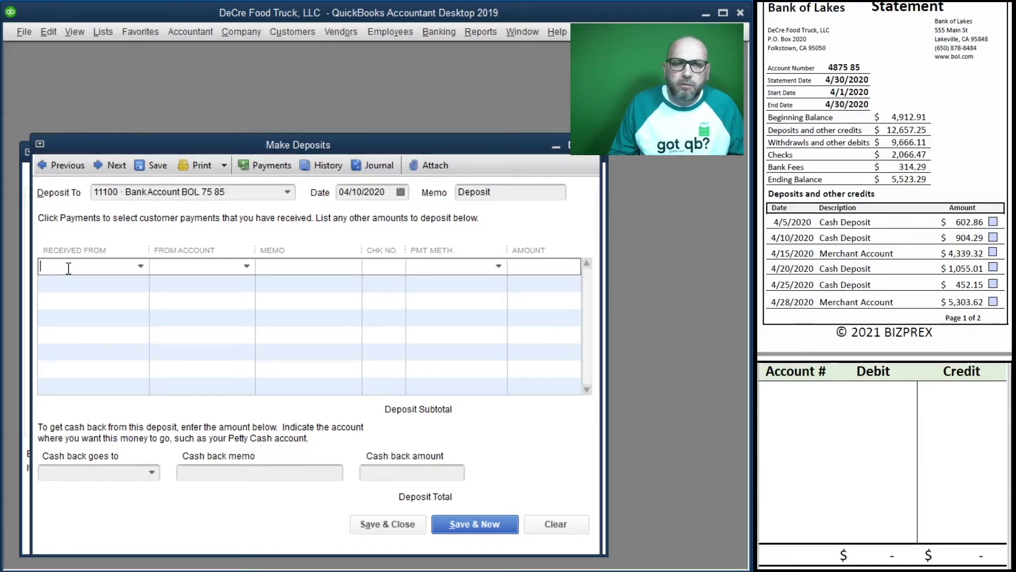
{"action": "type", "text": "Customers"}
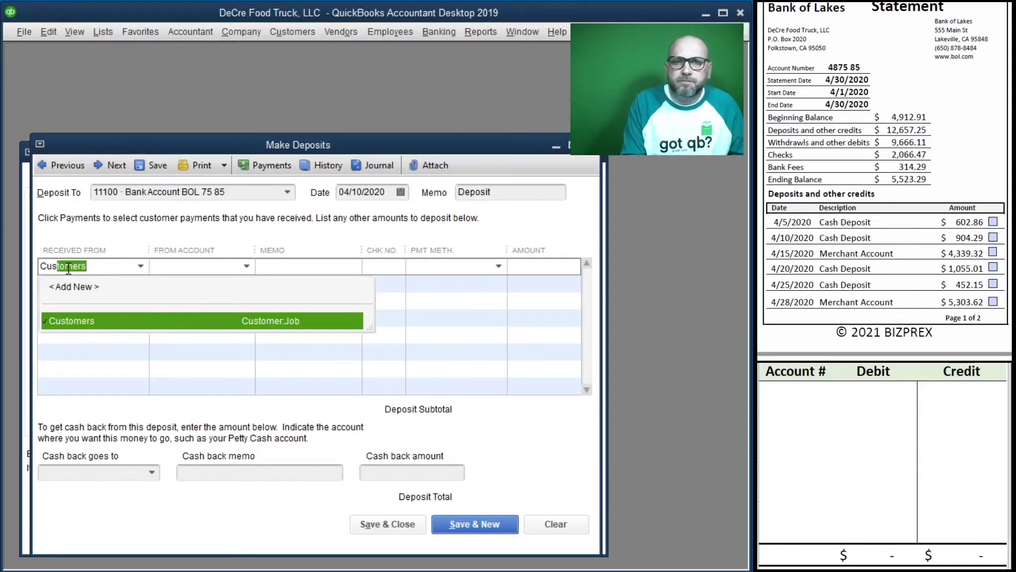
{"action": "key", "text": "Tab"}
{"action": "type", "text": "41"}
{"action": "key", "text": "Tab"}
{"action": "type", "text": "Merch Ac"}
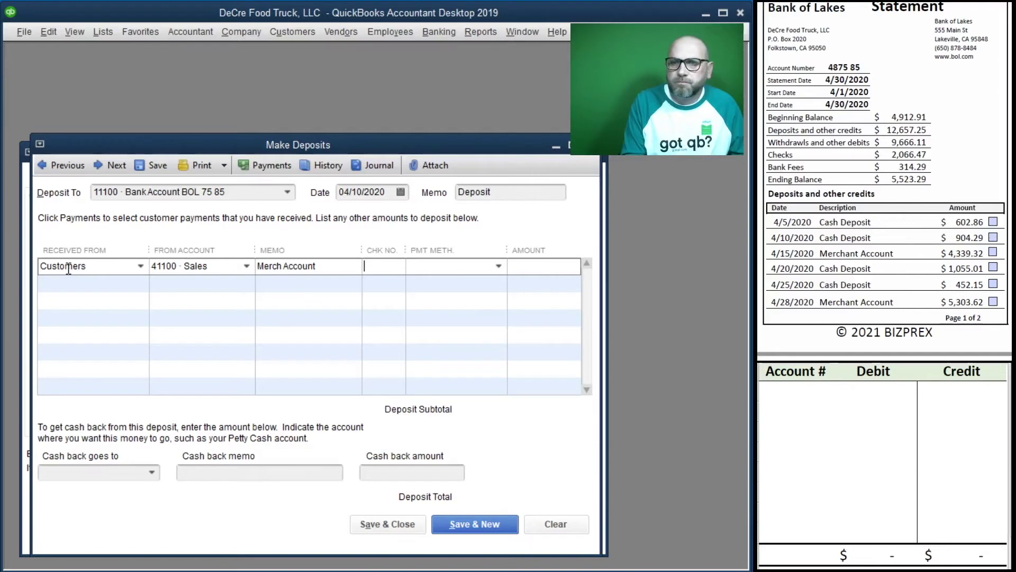
{"action": "key", "text": "Tab"}
{"action": "key", "text": "Tab"}
{"action": "type", "text": "M"}
{"action": "key", "text": "Tab"}
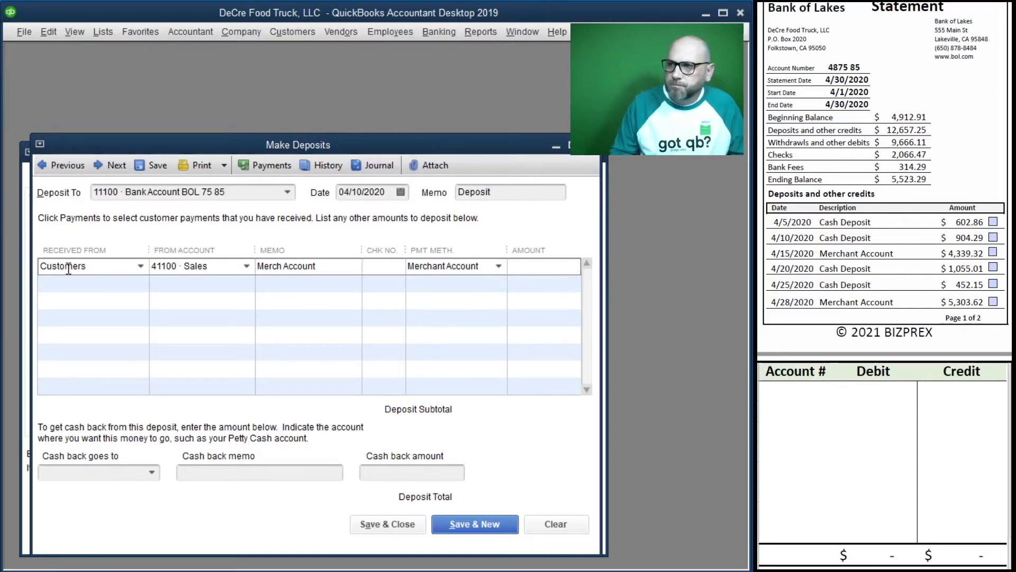
{"action": "type", "text": "904.29"}
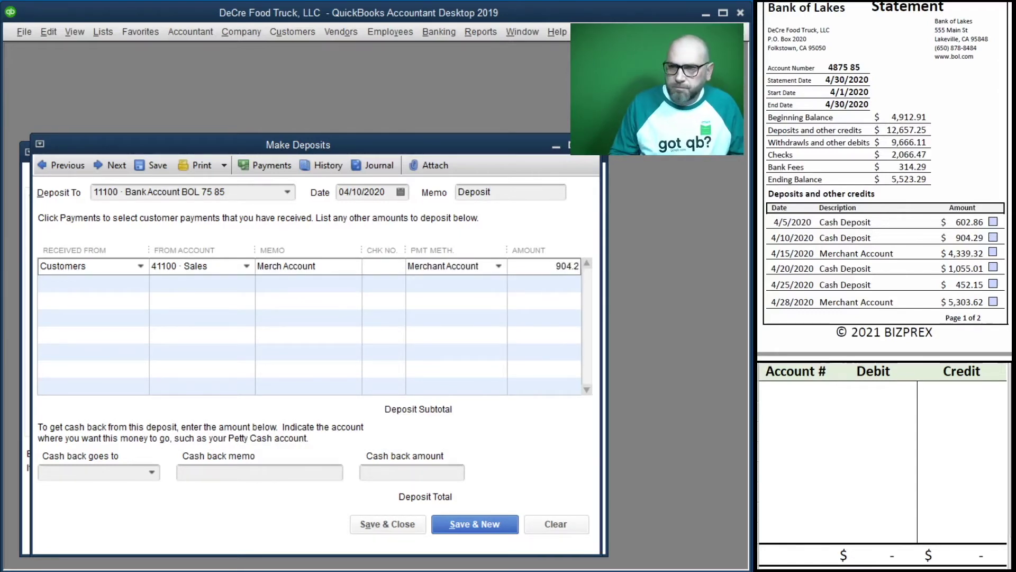
{"action": "key", "text": "Tab"}
Record account 11100 with a 904.29 debit and account 41100 with a 904.29 credit in the T-account worksheet
{"action": "left_click", "coordinate": [783, 394]}
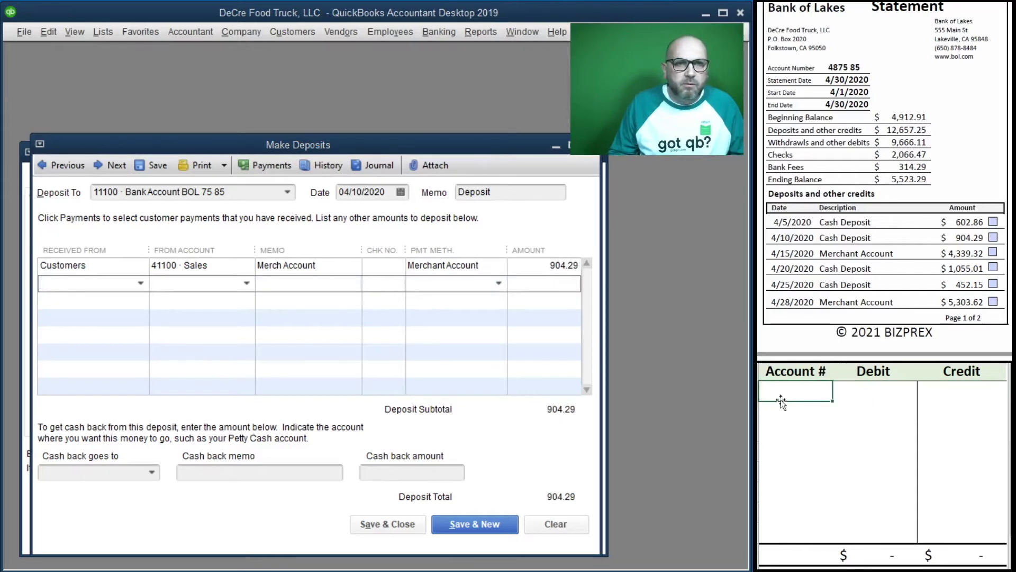
{"action": "type", "text": "11100"}
{"action": "key", "text": "Tab"}
{"action": "type", "text": "904.29"}
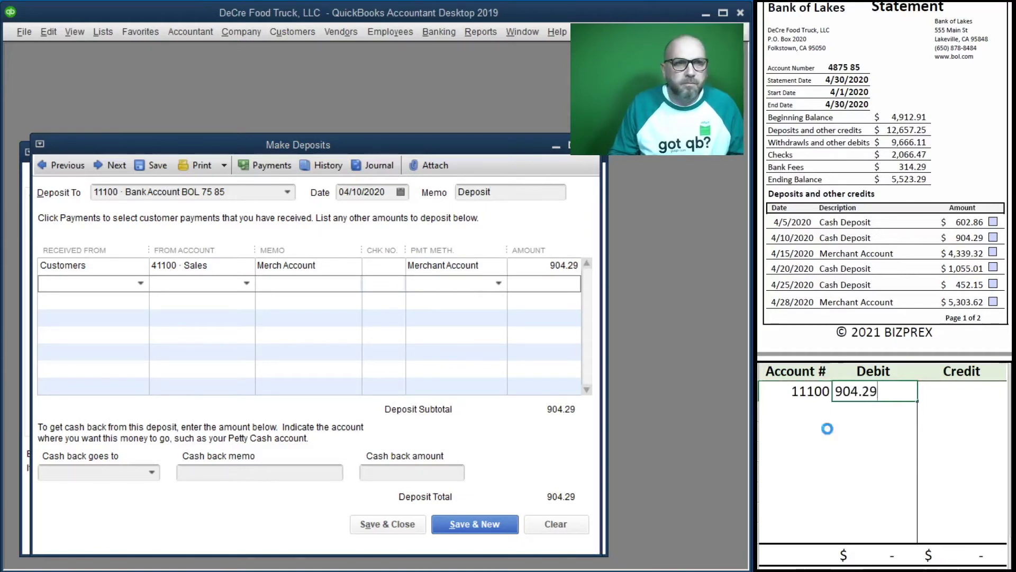
{"action": "key", "text": "Return"}
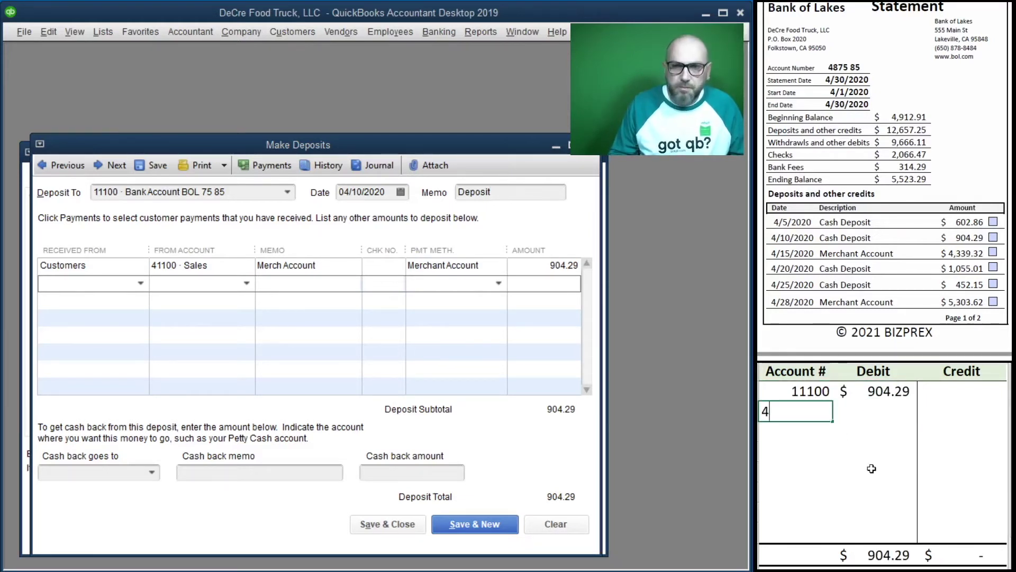
{"action": "type", "text": "41100"}
{"action": "key", "text": "Tab"}
{"action": "key", "text": "Tab"}
{"action": "type", "text": "904"}
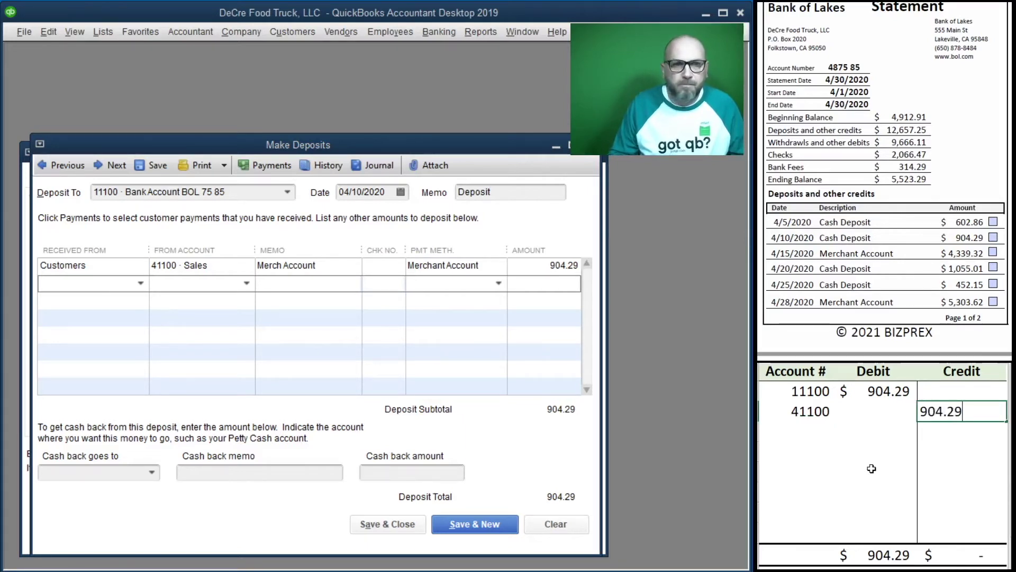
{"action": "key", "text": "Return"}
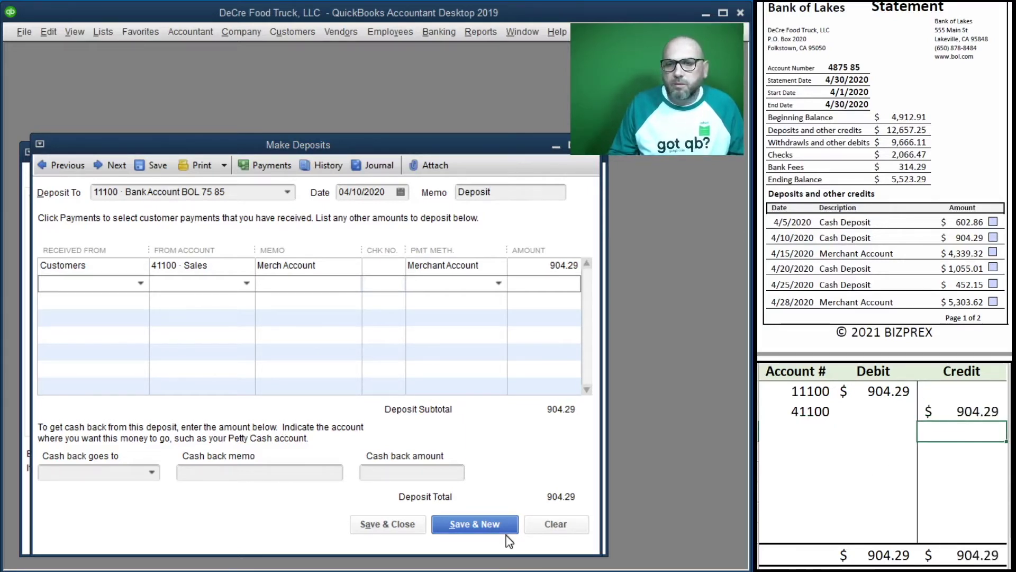
Save the Merchant Account deposit, start a new one, and clear only the debit and credit amounts from the T-account worksheet
{"action": "left_click", "coordinate": [475, 524]}
{"action": "left_click_drag", "start_coordinate": [961, 410], "coordinate": [872, 396]}
{"action": "key", "text": "Delete"}
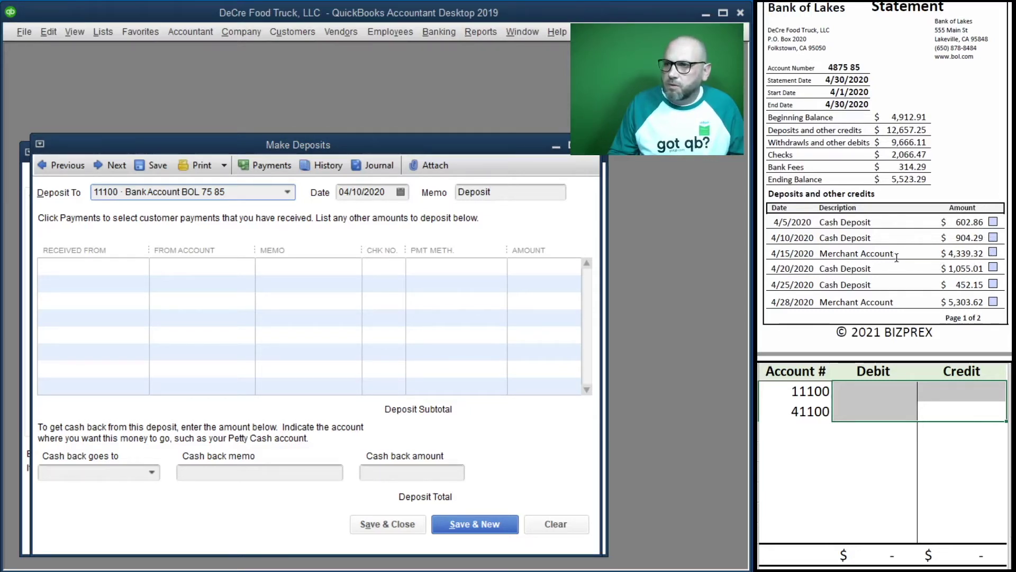
Page back through the saved April deposits and return to the 04/10/2020 Merchant Account deposit
{"action": "left_click", "coordinate": [40, 167]}
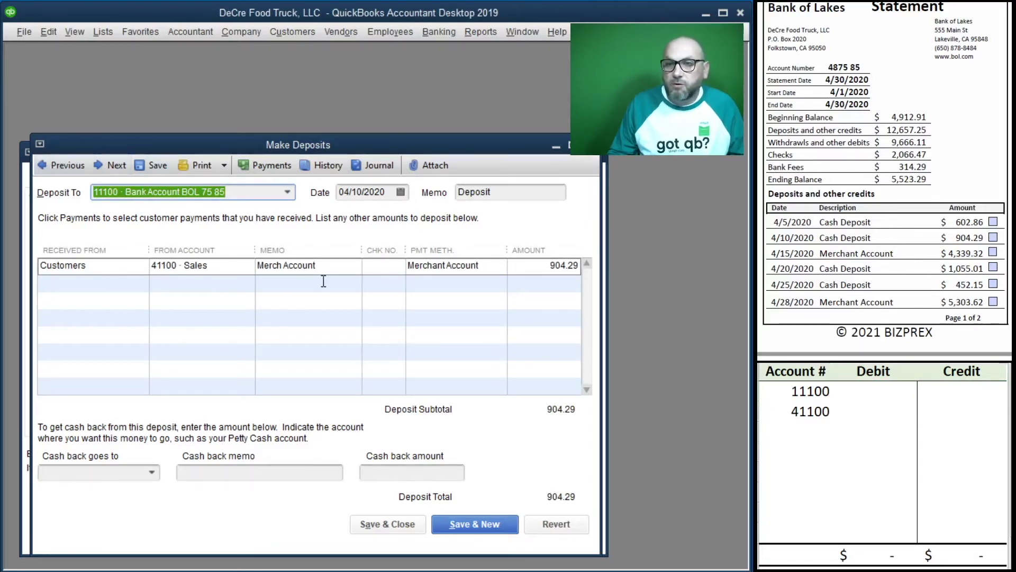
{"action": "left_click", "coordinate": [45, 164]}
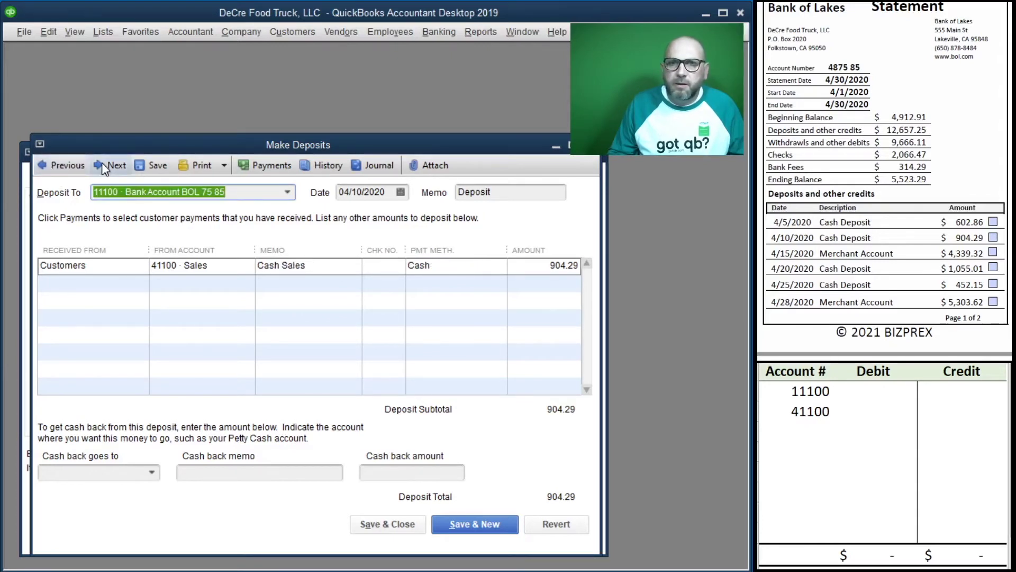
{"action": "left_click", "coordinate": [52, 168]}
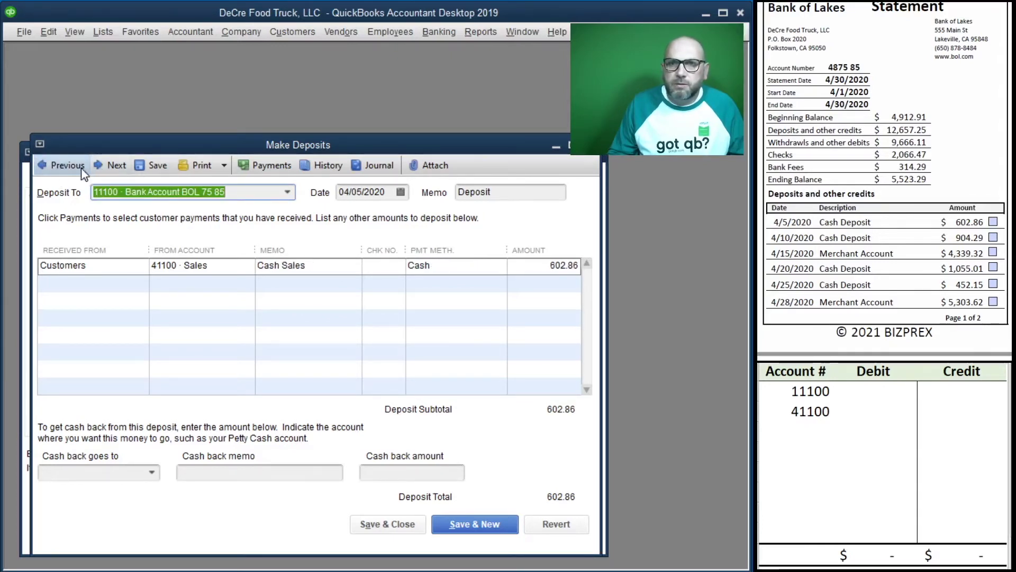
{"action": "left_click", "coordinate": [101, 167]}
{"action": "left_click", "coordinate": [101, 166]}
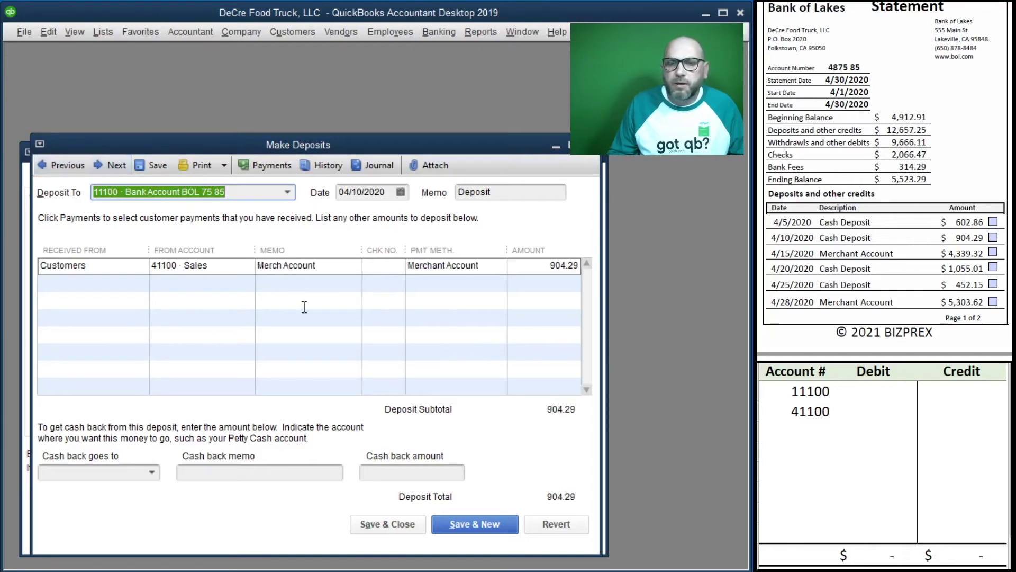
Correct the Merchant Account deposit by setting its date to 04/15/2020 and its amount to 4,339.32
{"action": "left_click", "coordinate": [359, 195]}
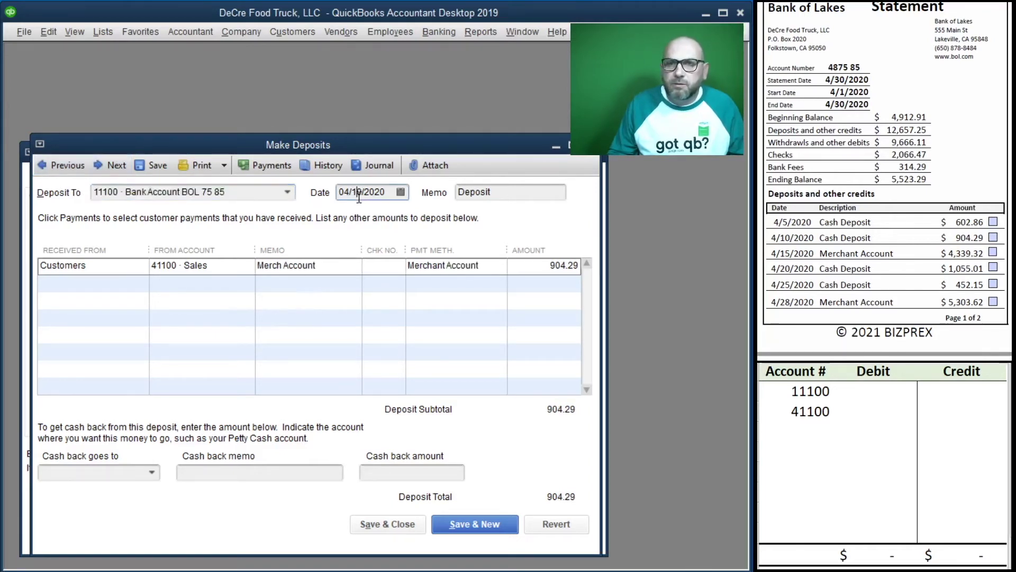
{"action": "key", "text": "BackSpace"}
{"action": "type", "text": "5"}
{"action": "key", "text": "Tab"}
{"action": "key", "text": "Tab"}
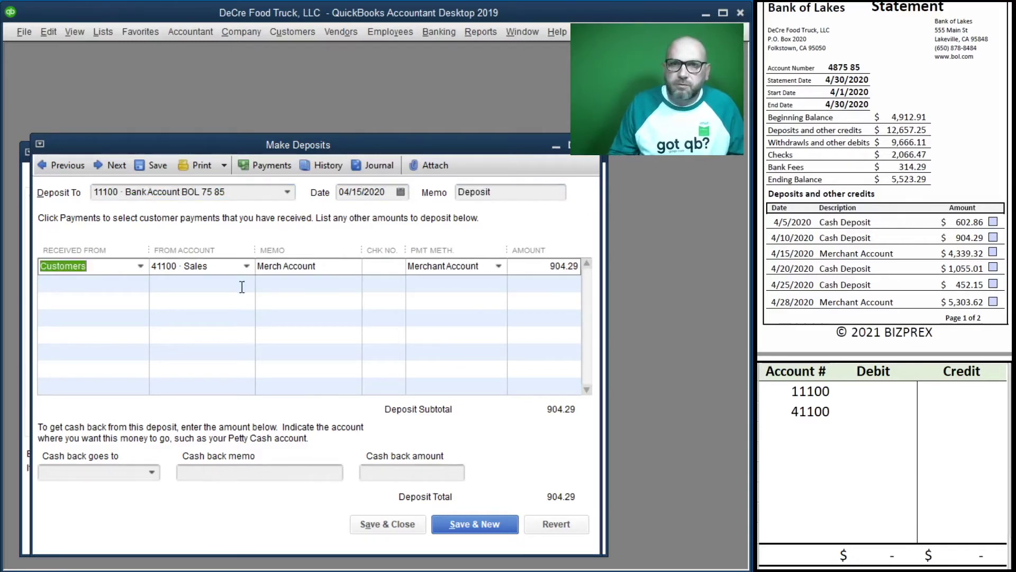
{"action": "key", "text": "Tab"}
{"action": "key", "text": "Tab"}
{"action": "key", "text": "Tab"}
{"action": "key", "text": "Tab"}
{"action": "key", "text": "Tab"}
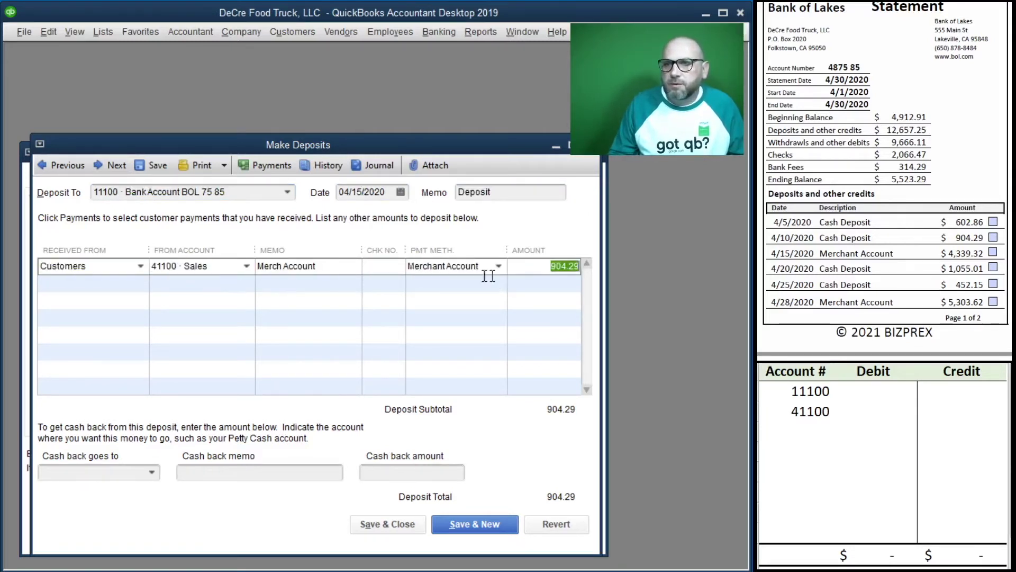
{"action": "type", "text": "4339.32"}
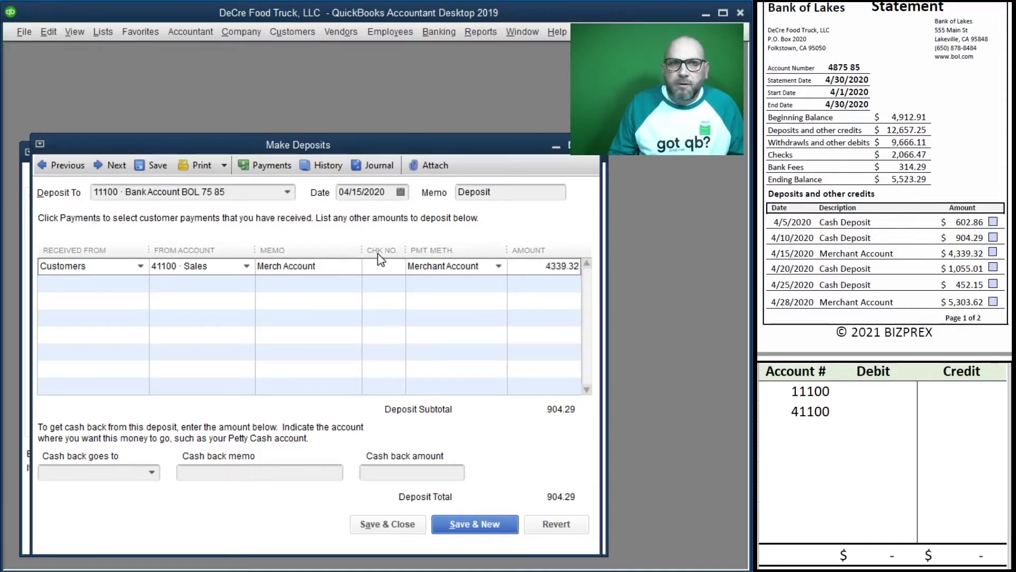
{"action": "key", "text": "Tab"}
Enter a 4,339.32 debit for 11100 and a 4,339.32 credit for 41100 in the T-account worksheet
{"action": "left_click_drag", "start_coordinate": [960, 411], "coordinate": [859, 398]}
{"action": "left_click", "coordinate": [860, 398]}
{"action": "type", "text": "4,33"}
{"action": "type", "text": "9.32"}
{"action": "key", "text": "Tab"}
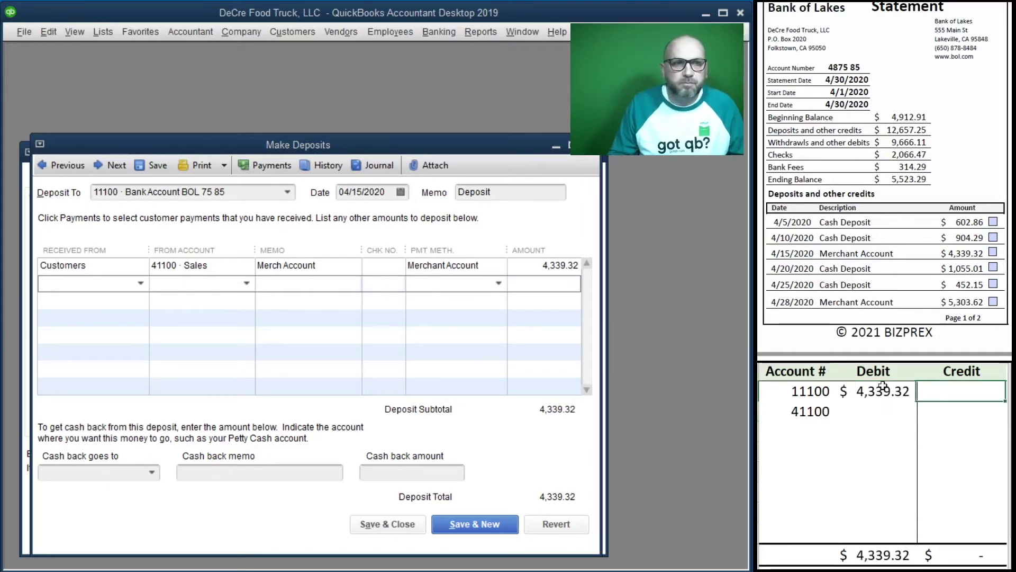
{"action": "left_click", "coordinate": [961, 412]}
{"action": "type", "text": "4,339.32"}
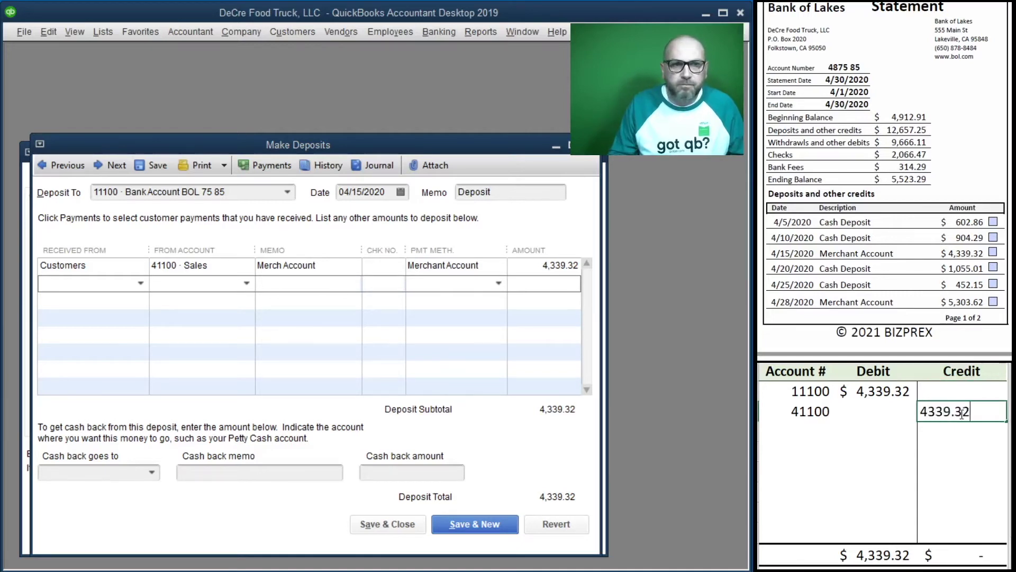
{"action": "key", "text": "Return"}
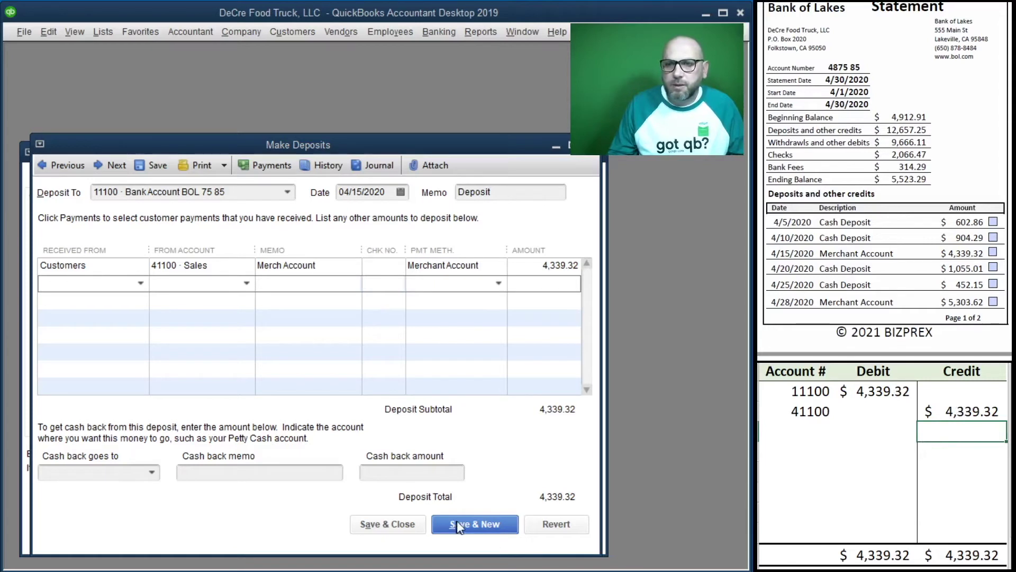
Save the corrected Merchant Account deposit, accepting the recorded changes, and clear the 4,339.32 amounts from the T-account worksheet
{"action": "left_click", "coordinate": [472, 523]}
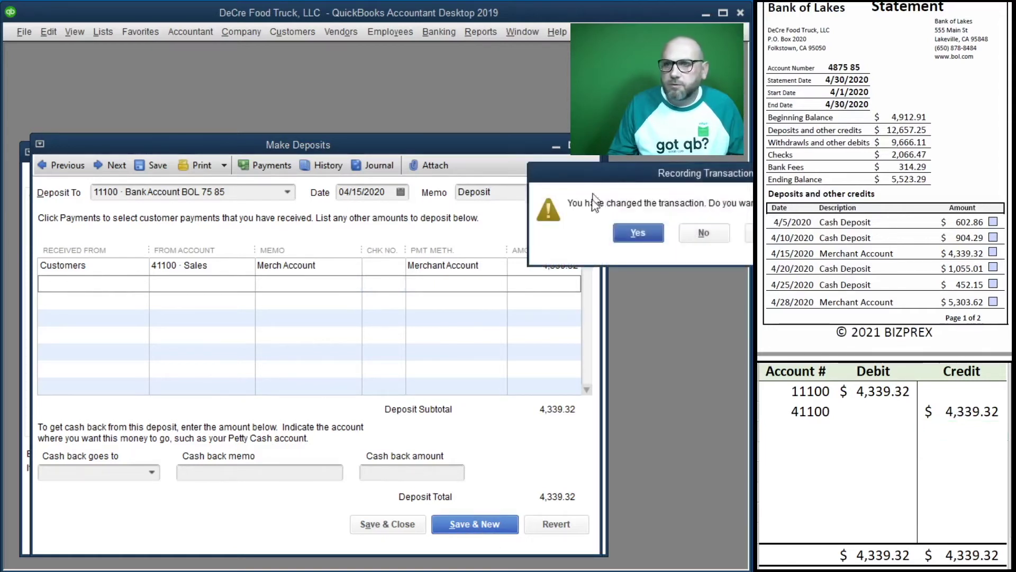
{"action": "left_click_drag", "start_coordinate": [639, 180], "coordinate": [236, 371]}
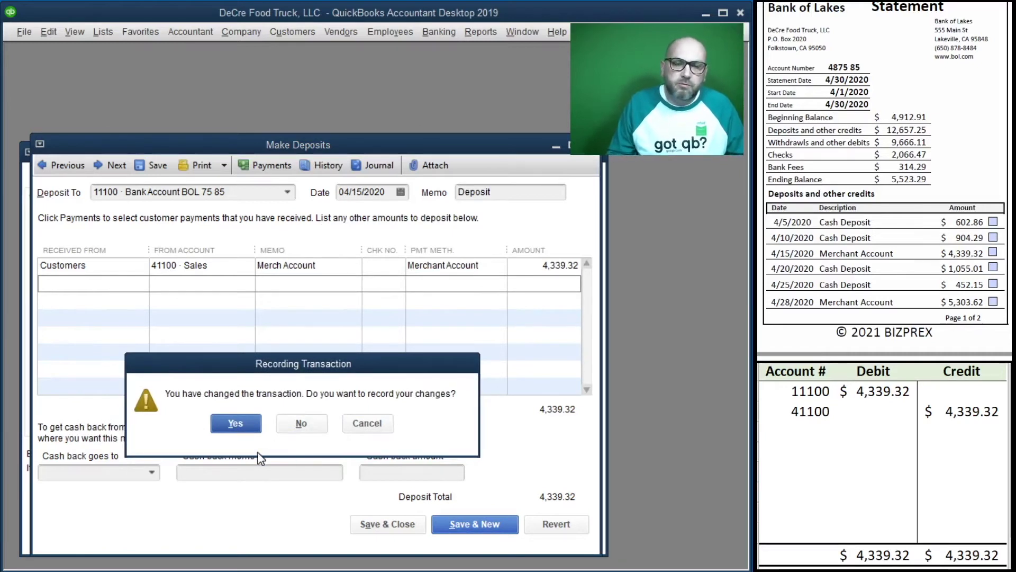
{"action": "left_click", "coordinate": [236, 422]}
{"action": "left_click_drag", "start_coordinate": [929, 412], "coordinate": [847, 391]}
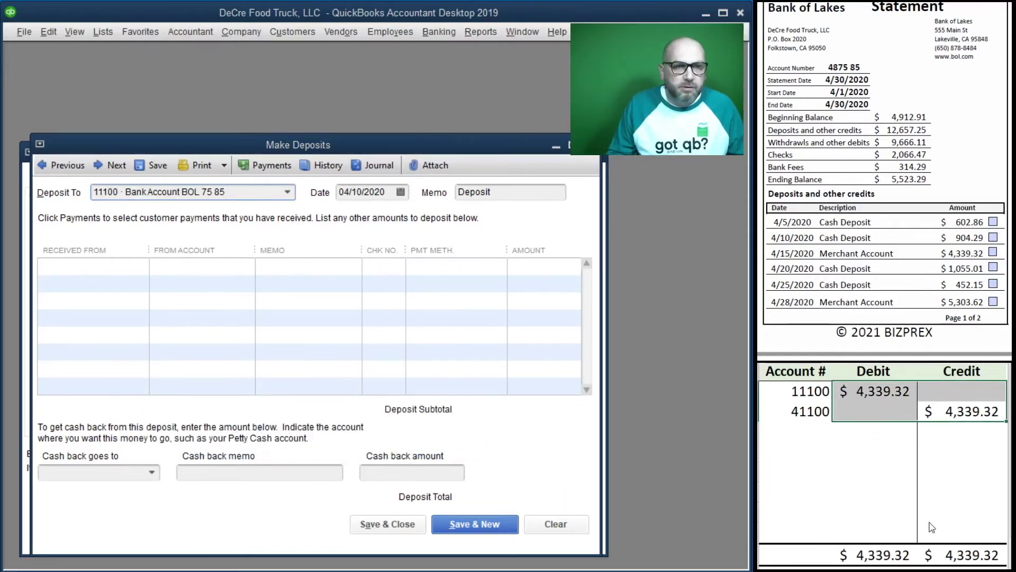
{"action": "key", "text": "Delete"}
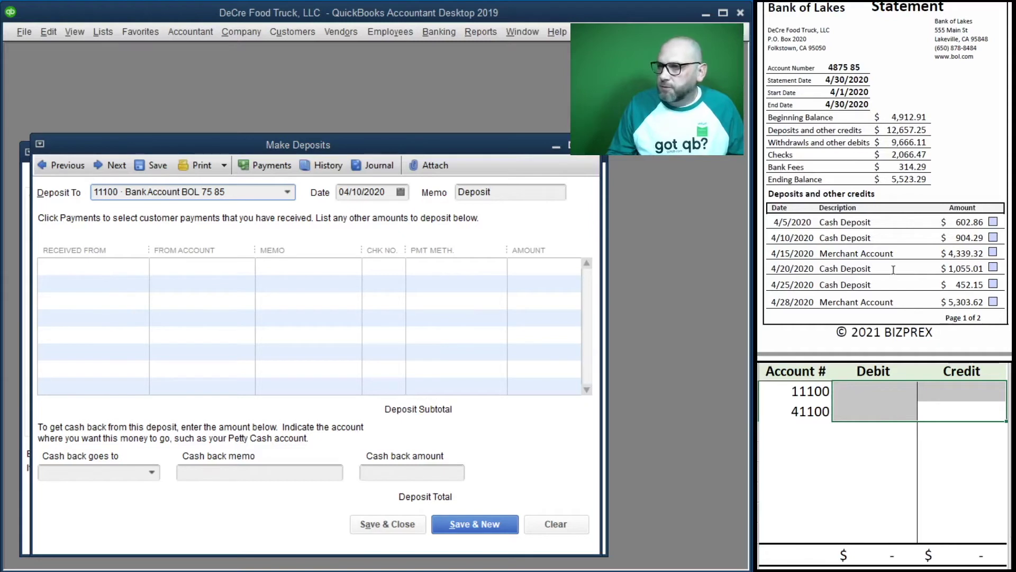
Date the new blank deposit to account 11100 as 04/20/2020, keeping the memo Deposit
{"action": "left_click", "coordinate": [351, 193]}
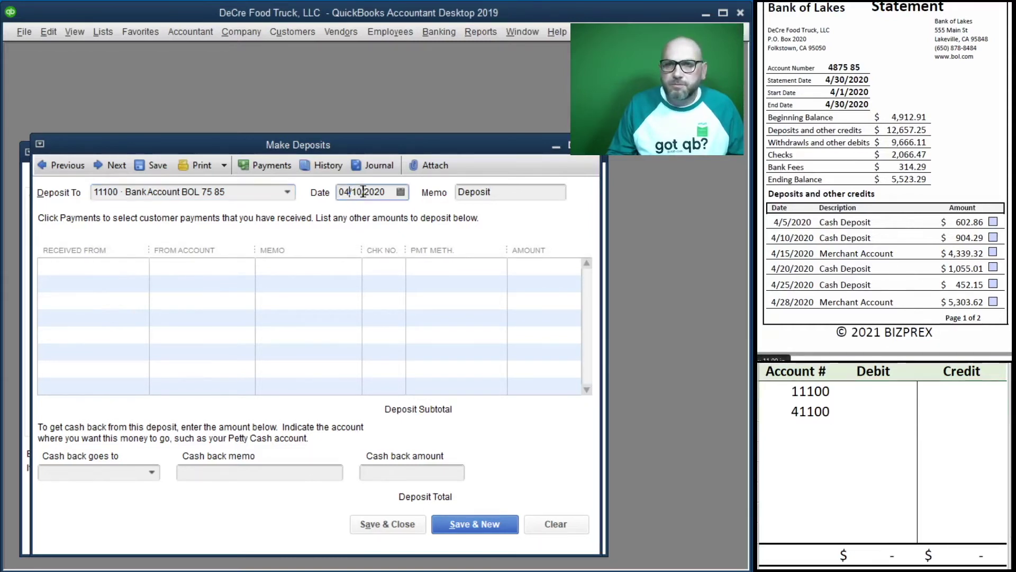
{"action": "key", "text": "BackSpace"}
{"action": "key", "text": "BackSpace"}
{"action": "type", "text": "20"}
{"action": "key", "text": "Tab"}
{"action": "key", "text": "Tab"}
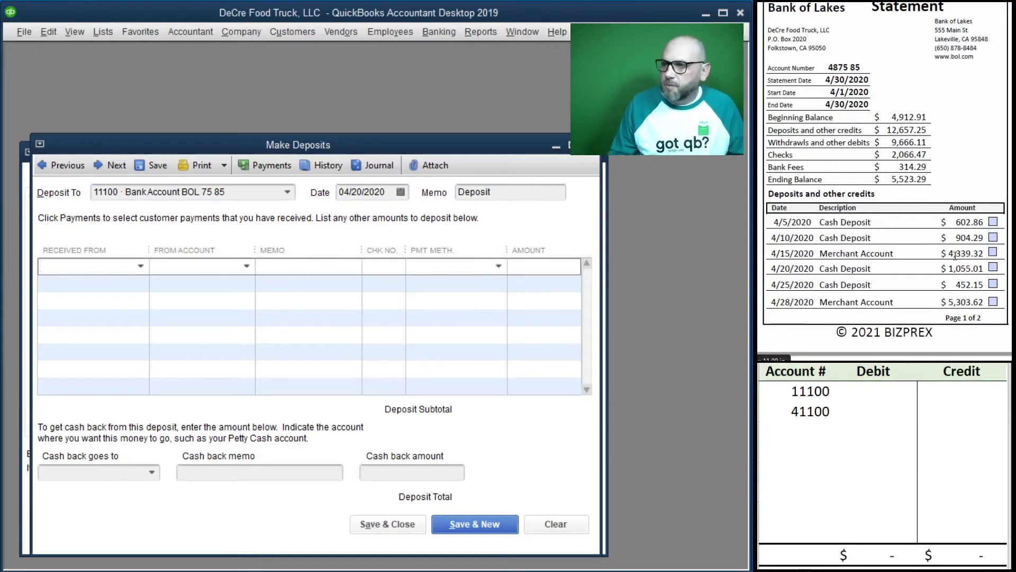
Enter a deposit line received from Customers, account 41100 Sales, memo Cash Sales, payment method Cash, amount 1,055.01
{"action": "type", "text": "Customers"}
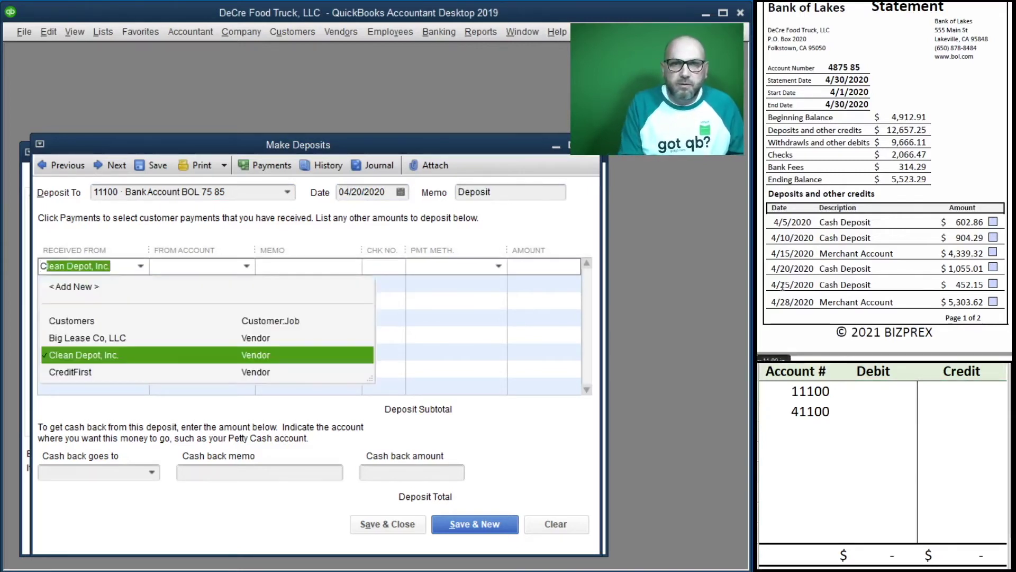
{"action": "key", "text": "Tab"}
{"action": "type", "text": "41100"}
{"action": "key", "text": "Tab"}
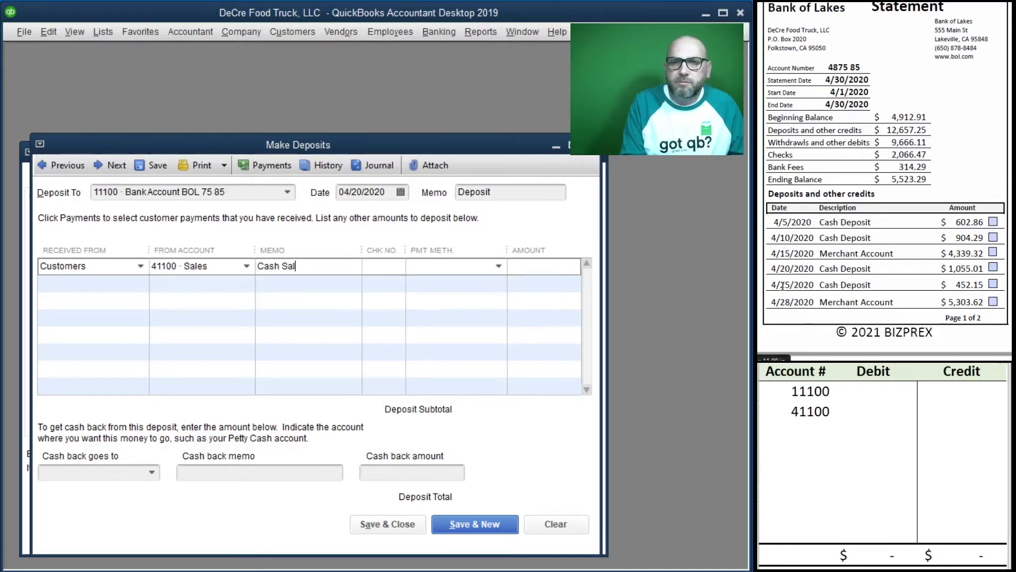
{"action": "type", "text": "Cash"}
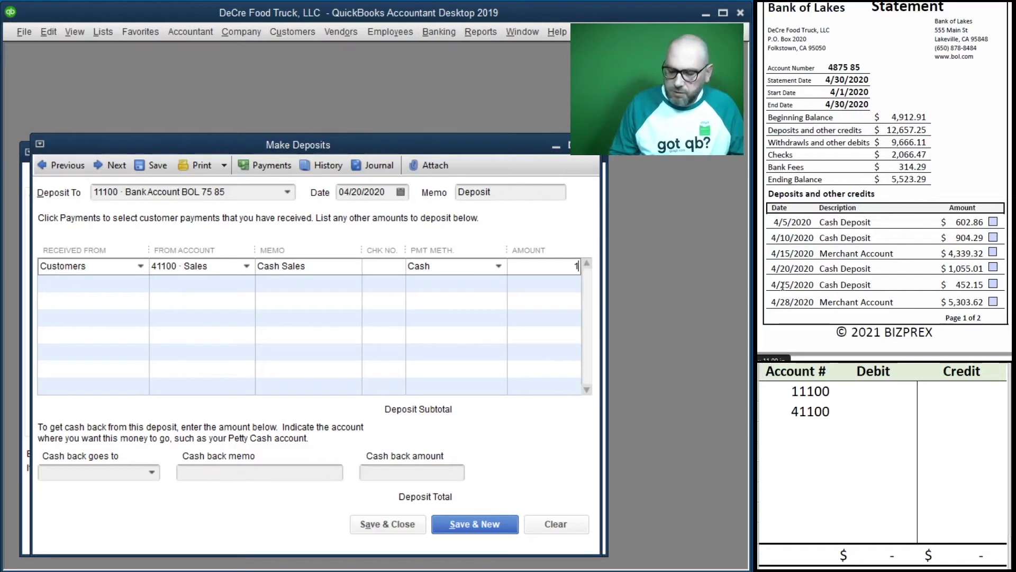
{"action": "type", "text": "1055.01"}
{"action": "key", "text": "Tab"}
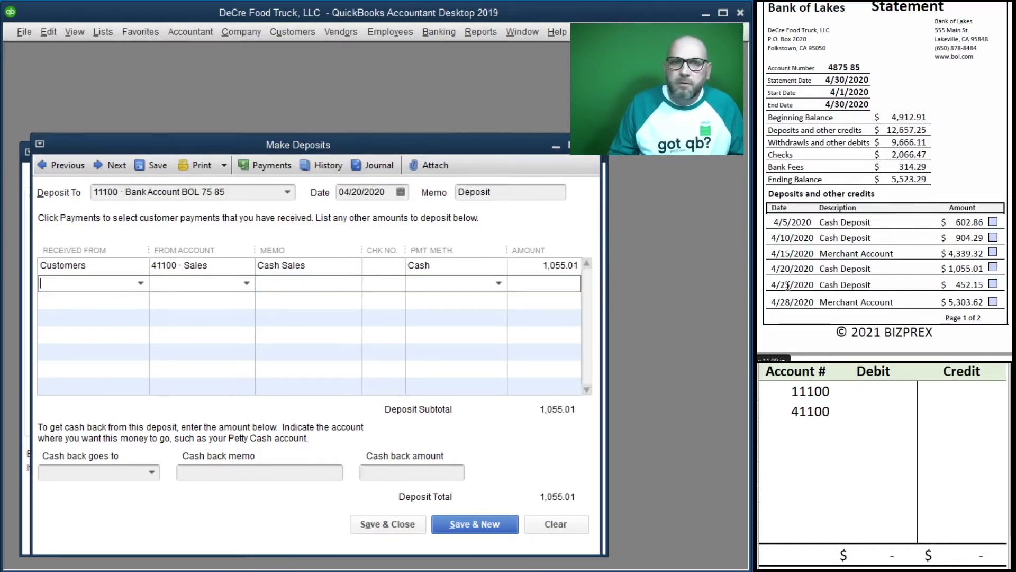
Enter a 1,055.01 debit for 11100 and a 1,055.01 credit for 41100 in the T-account worksheet
{"action": "left_click", "coordinate": [855, 390]}
{"action": "type", "text": "1,055.01"}
{"action": "key", "text": "Return"}
{"action": "key", "text": "Tab"}
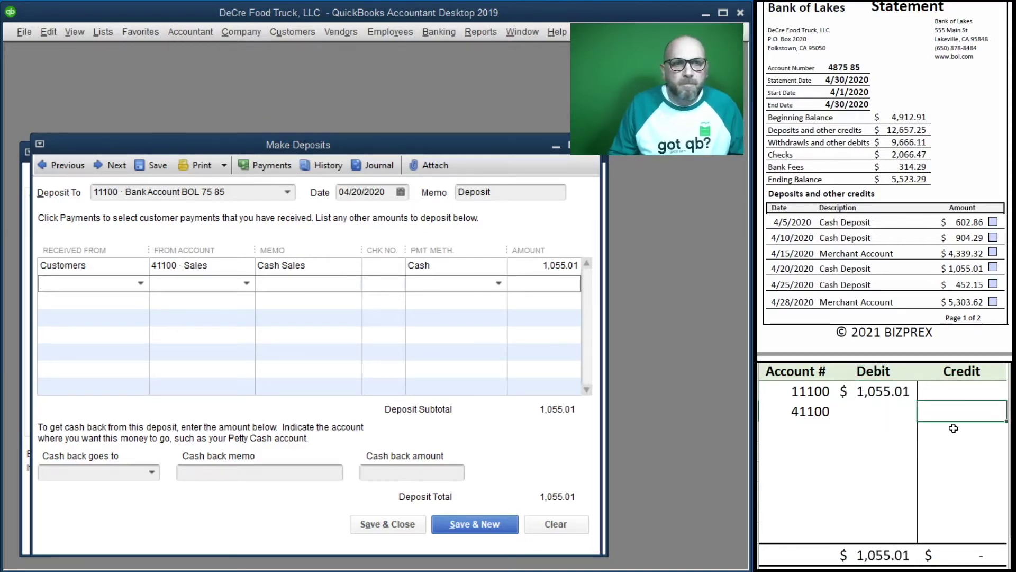
{"action": "type", "text": "1055.01"}
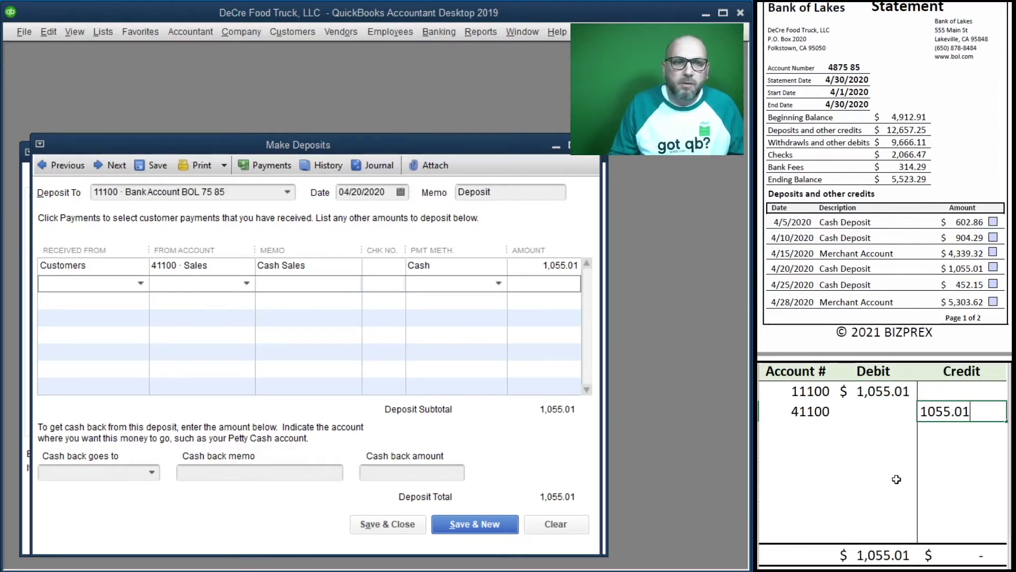
{"action": "key", "text": "Return"}
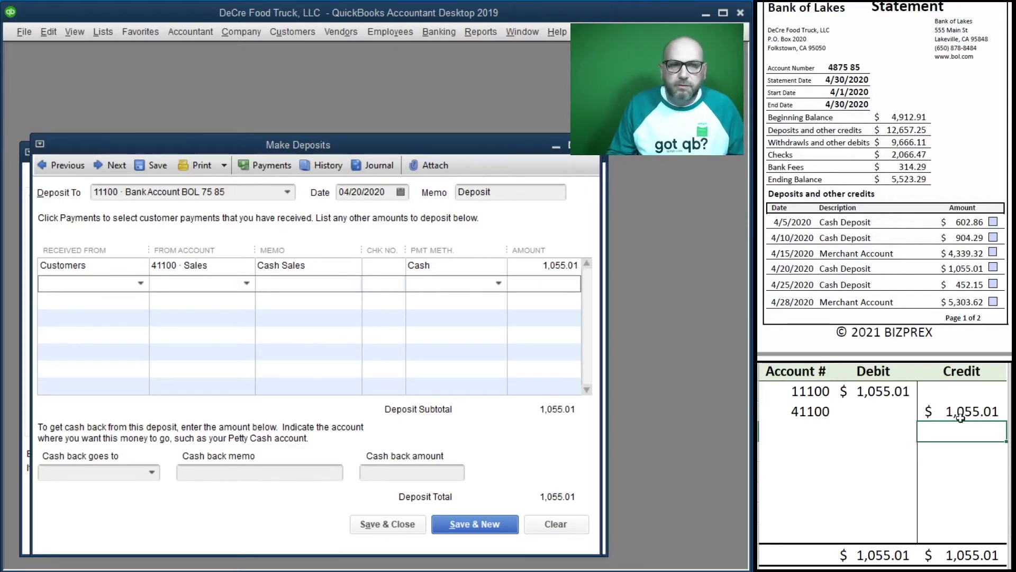
Save the 1,055.01 cash deposit and start a new deposit dated 04/25/2020
{"action": "left_click", "coordinate": [481, 537]}
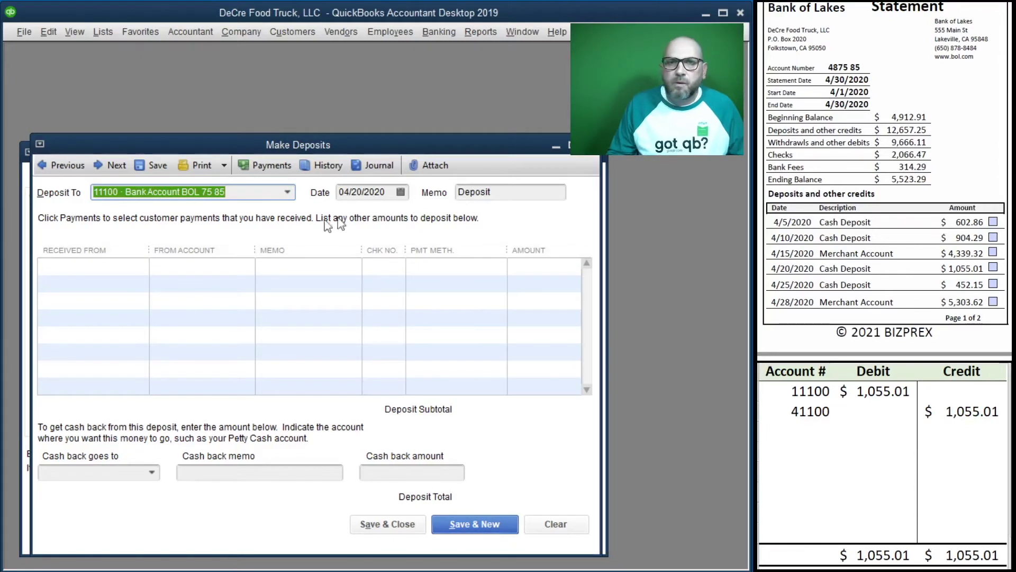
{"action": "left_click", "coordinate": [371, 194]}
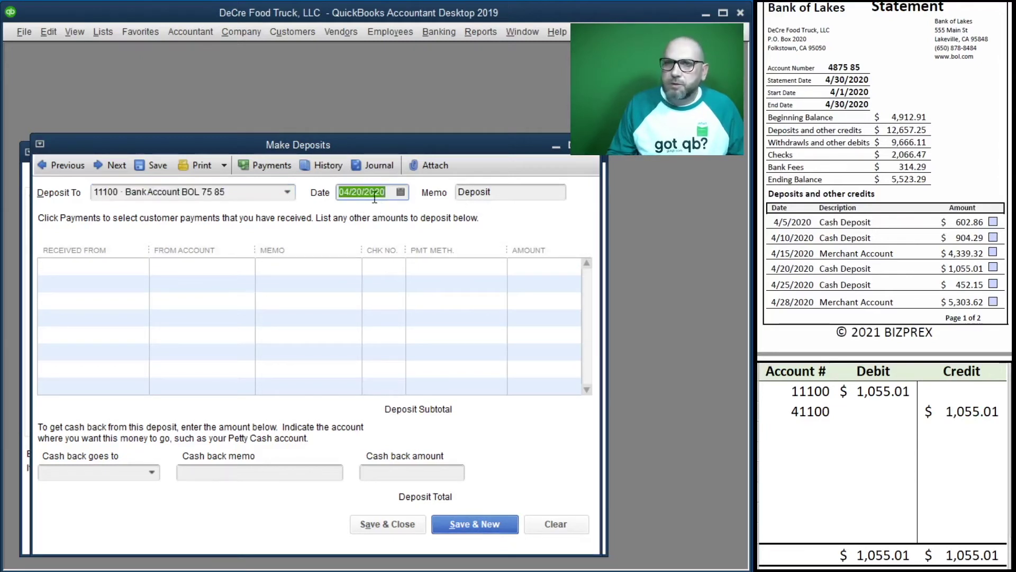
{"action": "key", "text": "Delete"}
{"action": "type", "text": "5"}
{"action": "key", "text": "Tab"}
{"action": "key", "text": "Tab"}
Enter a deposit line received from Customers, account 41100 Sales, memo Cash Sales, payment method Cash, amount 452.15
{"action": "type", "text": "Customers"}
{"action": "key", "text": "Tab"}
{"action": "type", "text": "41100"}
{"action": "key", "text": "Tab"}
{"action": "type", "text": "Cash Dep"}
{"action": "key", "text": "BackSpace"}
{"action": "key", "text": "BackSpace"}
{"action": "key", "text": "BackSpace"}
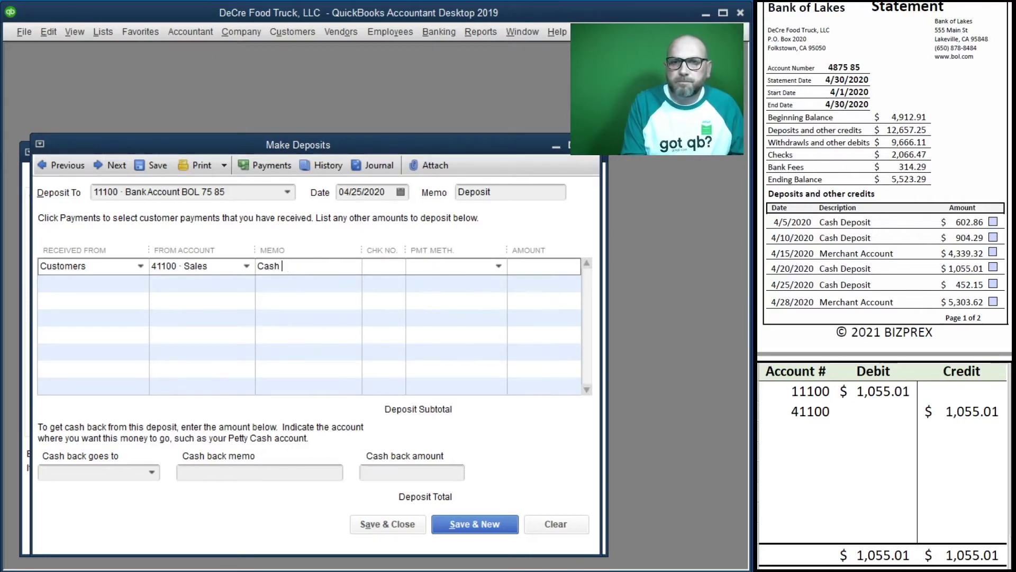
{"action": "key", "text": "Tab"}
{"action": "type", "text": "Ca"}
{"action": "key", "text": "Tab"}
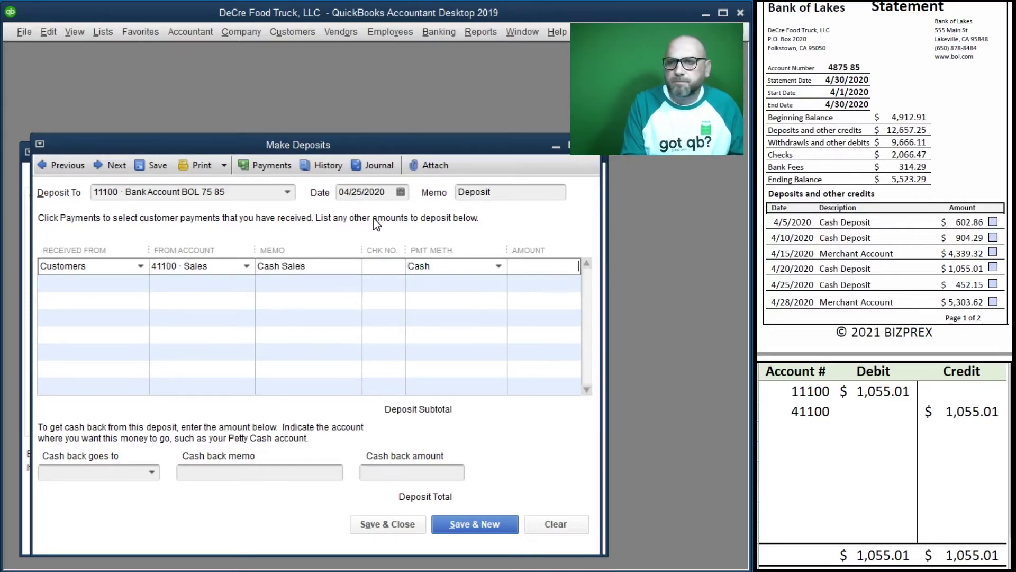
{"action": "type", "text": "452.15"}
{"action": "key", "text": "Tab"}
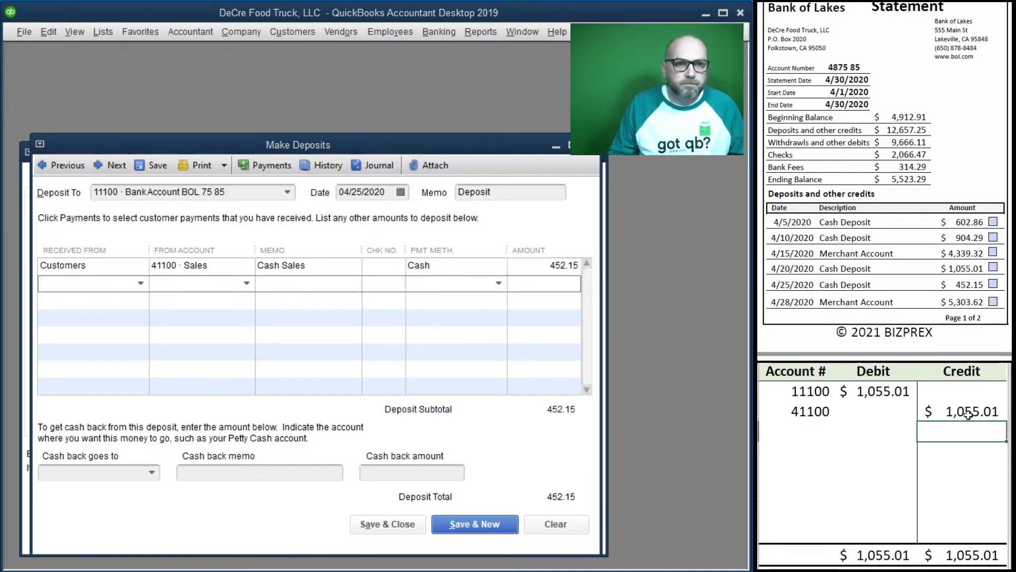
Replace the T-account worksheet amounts with a 452.15 debit for 11100 and a 452.15 credit for 41100
{"action": "left_click_drag", "start_coordinate": [970, 414], "coordinate": [877, 393]}
{"action": "key", "text": "Delete"}
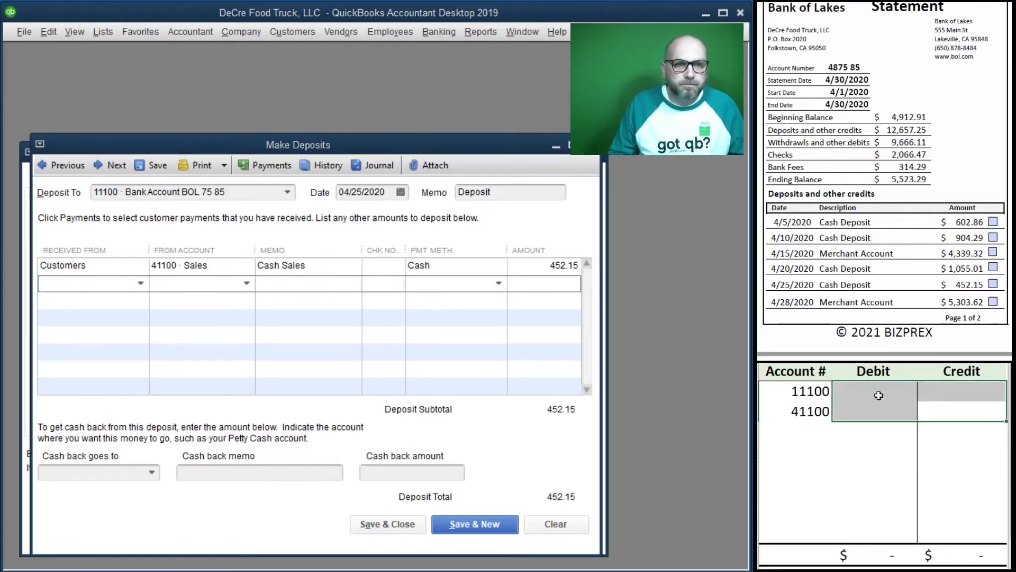
{"action": "left_click", "coordinate": [877, 394]}
{"action": "type", "text": "45"}
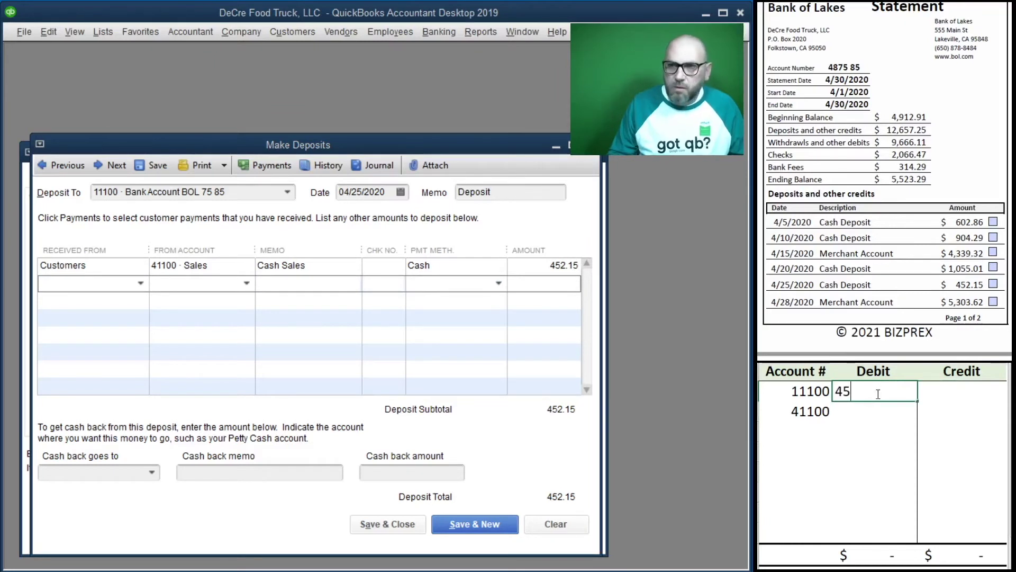
{"action": "key", "text": "Return"}
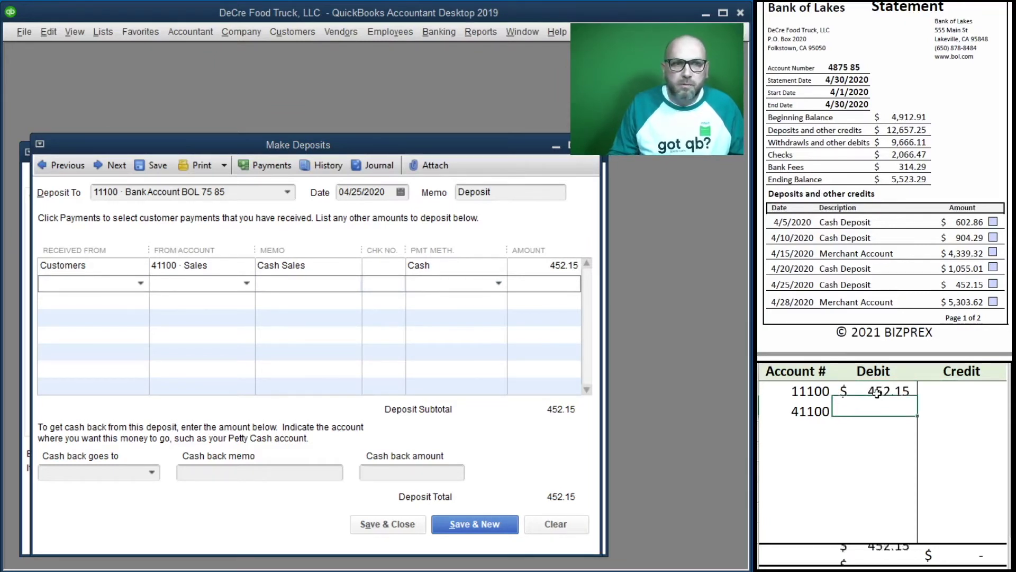
{"action": "key", "text": "Right"}
{"action": "type", "text": "452.15"}
{"action": "key", "text": "Return"}
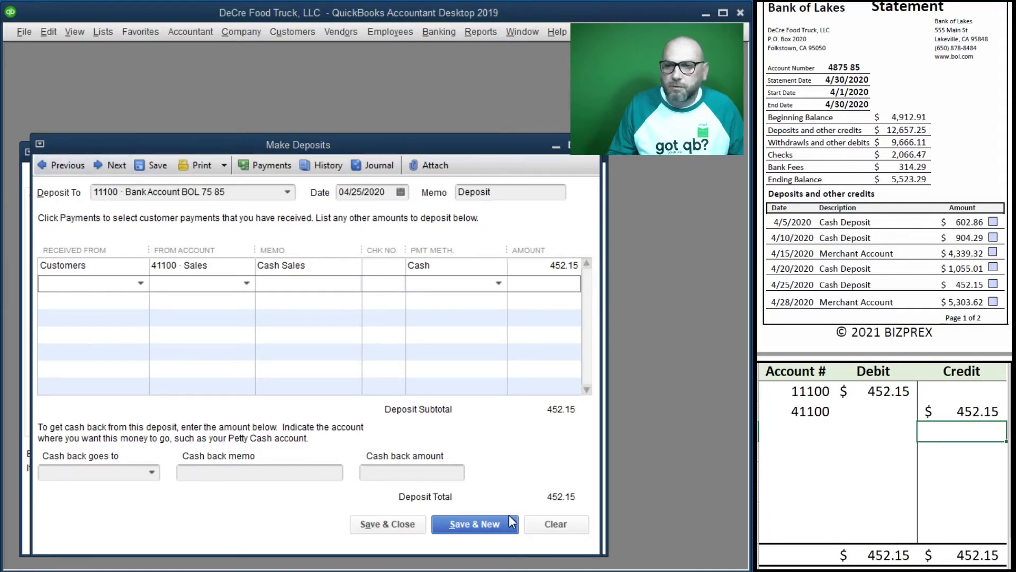
Save the 452.15 cash deposit and start a new deposit dated 04/28/2020
{"action": "left_click", "coordinate": [490, 524]}
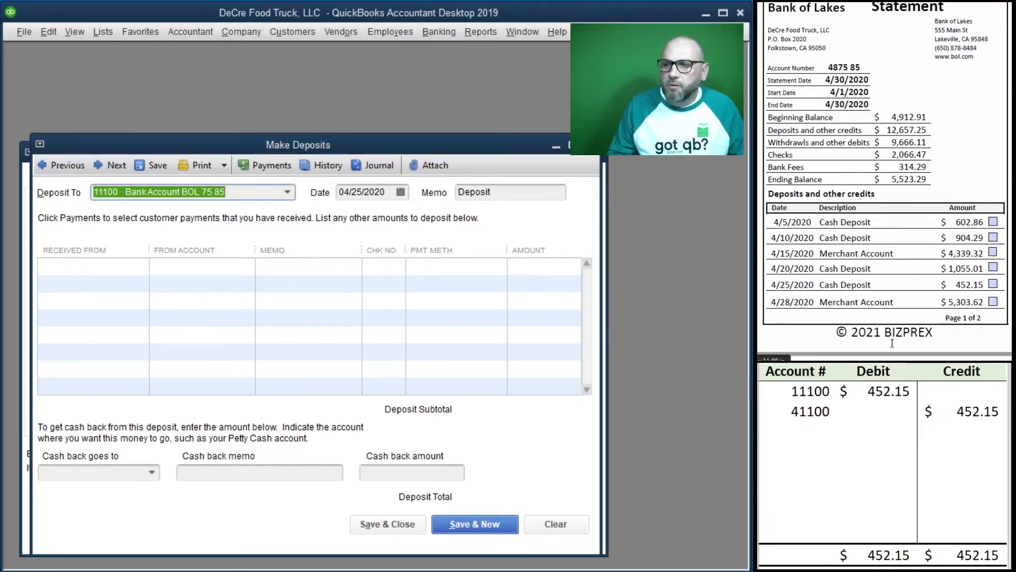
{"action": "key", "text": "Tab"}
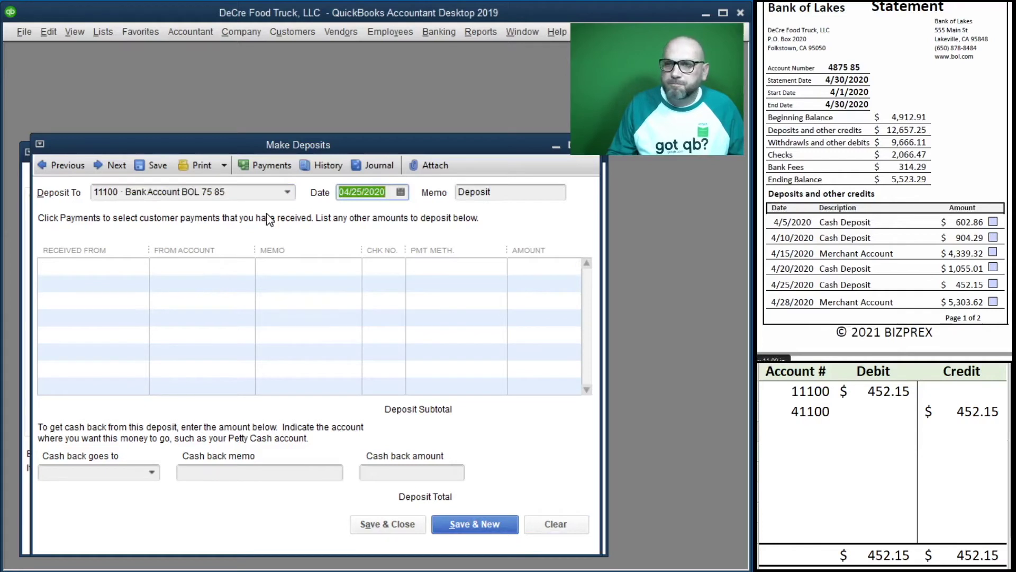
{"action": "left_click", "coordinate": [362, 193]}
{"action": "key", "text": "BackSpace"}
{"action": "type", "text": "8"}
{"action": "key", "text": "Tab"}
{"action": "key", "text": "Tab"}
Enter a deposit line received from Customers, account 41100 Sales, memo Merch Sales, payment method Merchant Account, amount 5,303.62
{"action": "type", "text": "cu"}
{"action": "key", "text": "Tab"}
{"action": "type", "text": "4"}
{"action": "key", "text": "Tab"}
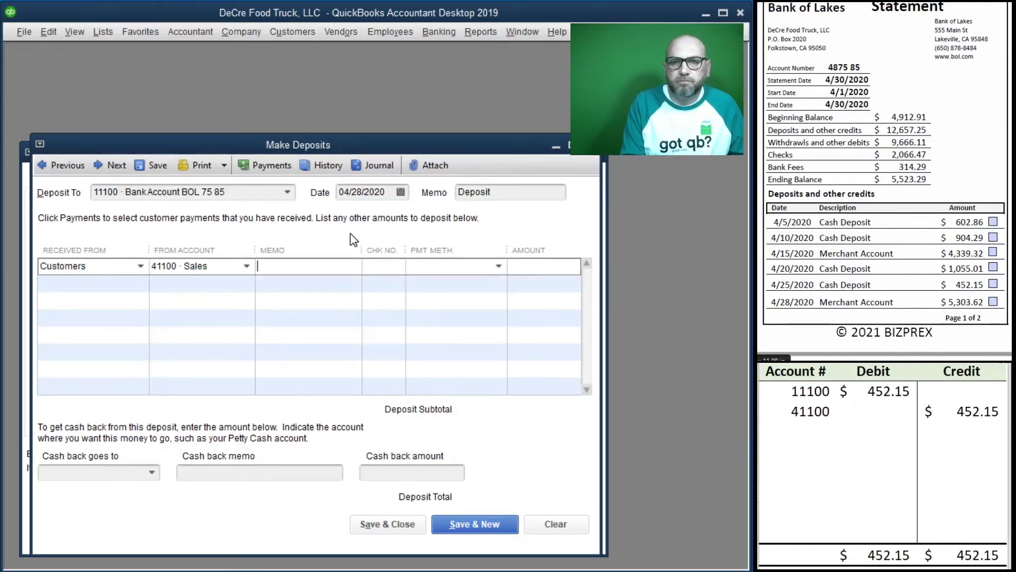
{"action": "type", "text": "Merch Sales"}
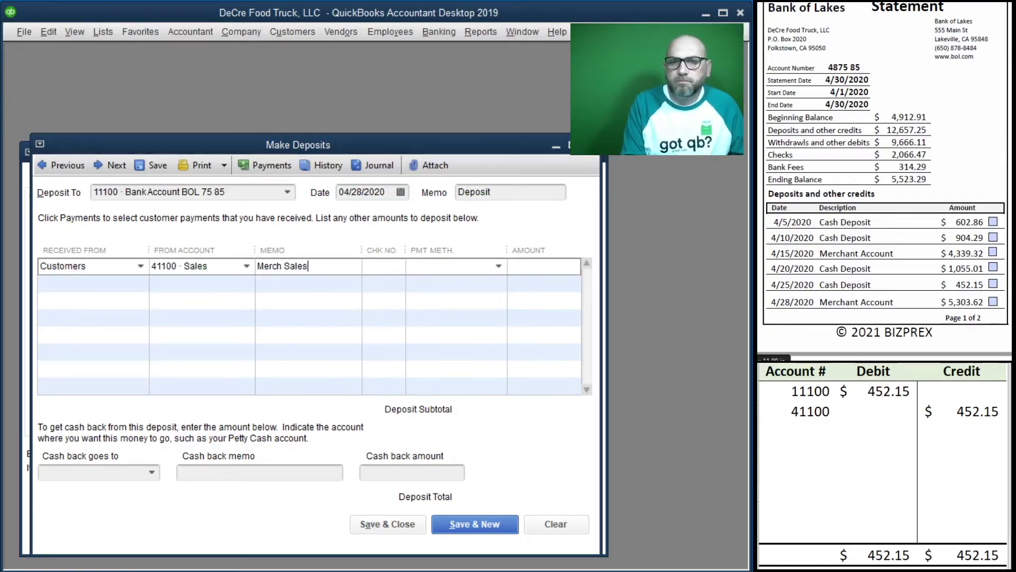
{"action": "type", "text": "Merchant Account"}
{"action": "key", "text": "Tab"}
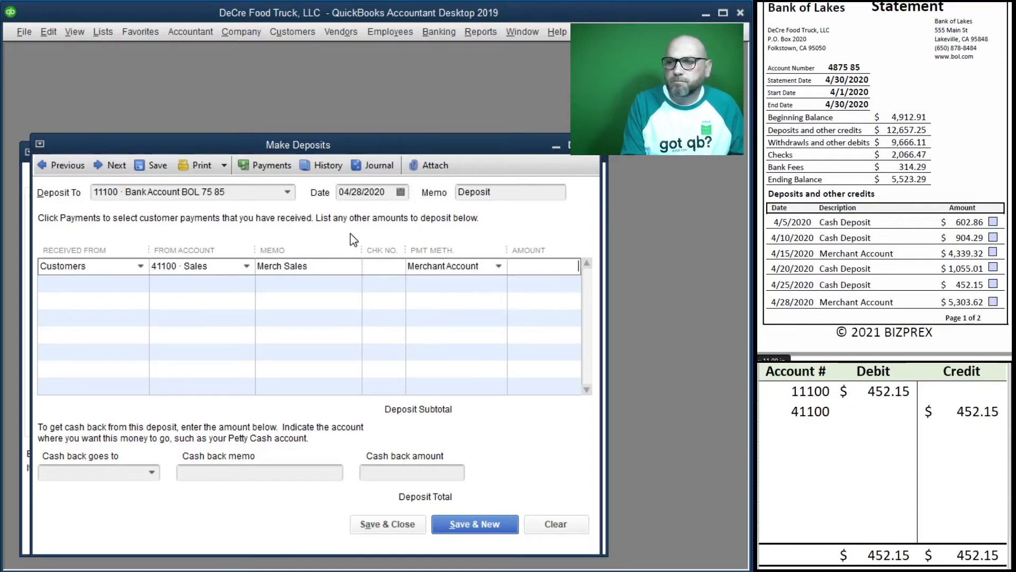
{"action": "type", "text": "5,303.62"}
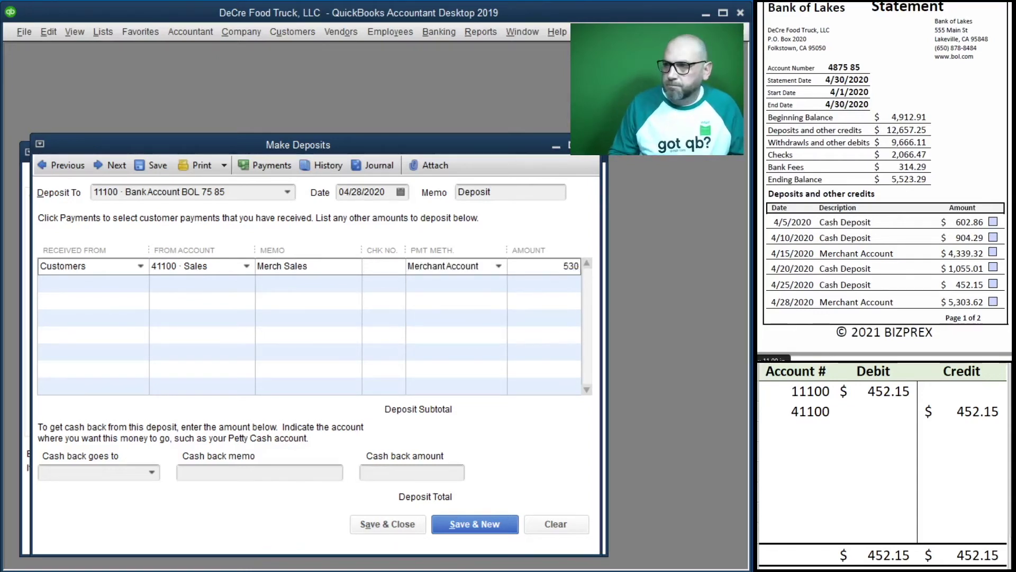
{"action": "key", "text": "Tab"}
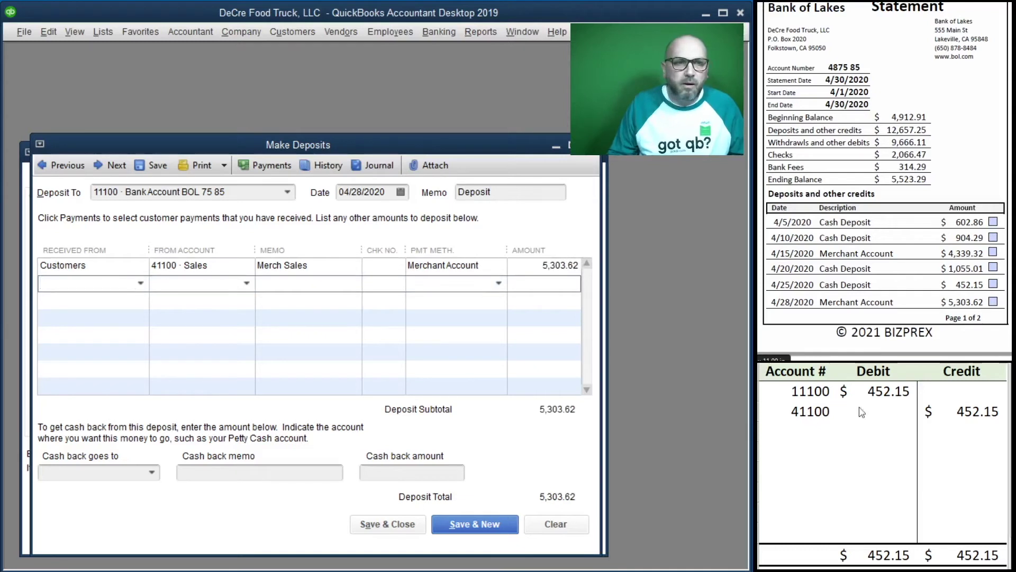
Replace the T-account worksheet amounts with a 5,303.62 debit for 11100 and a 5,303.62 credit for 41100
{"action": "left_click_drag", "start_coordinate": [930, 411], "coordinate": [847, 389]}
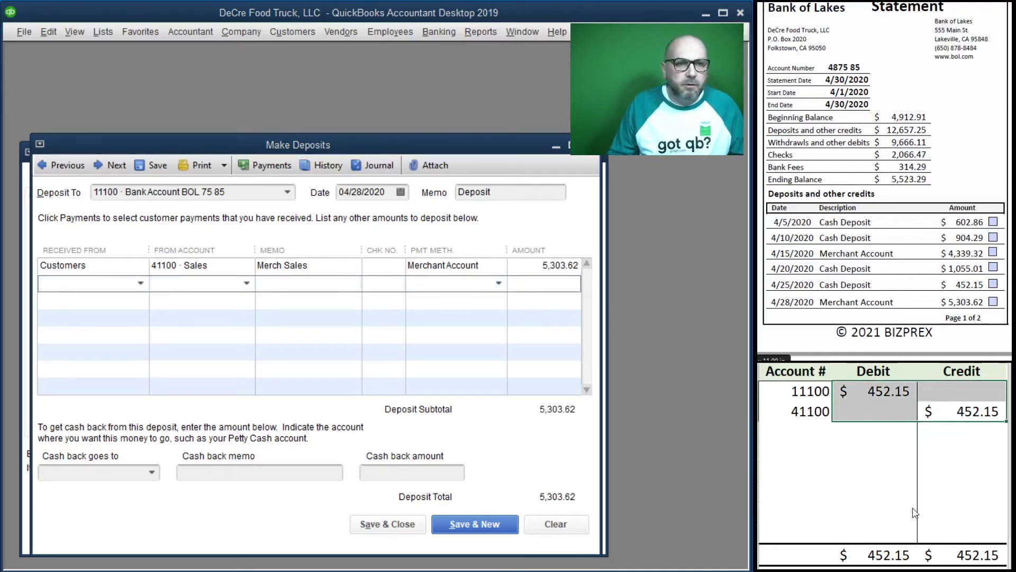
{"action": "key", "text": "Delete"}
{"action": "left_click", "coordinate": [890, 392]}
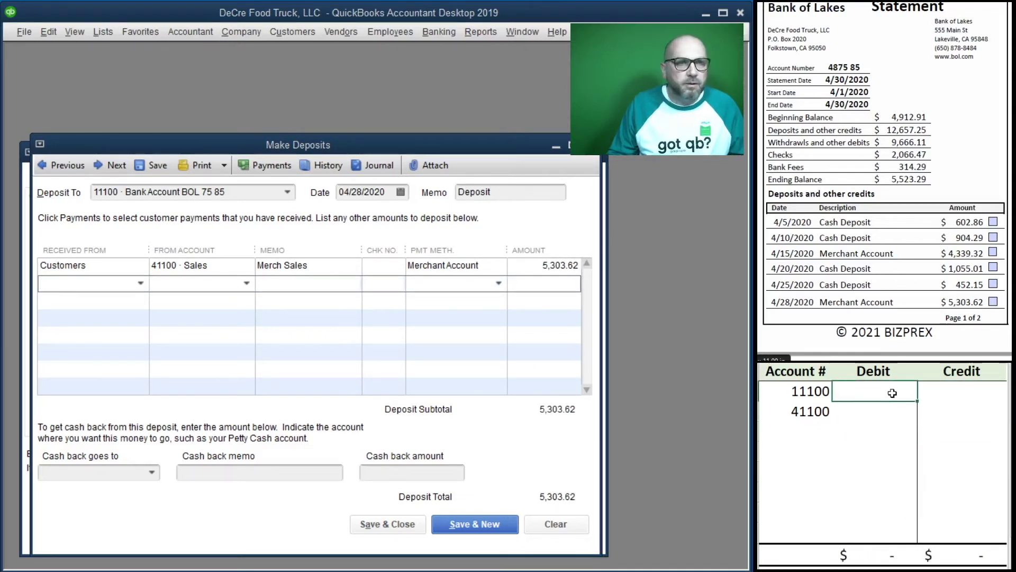
{"action": "type", "text": "5303."}
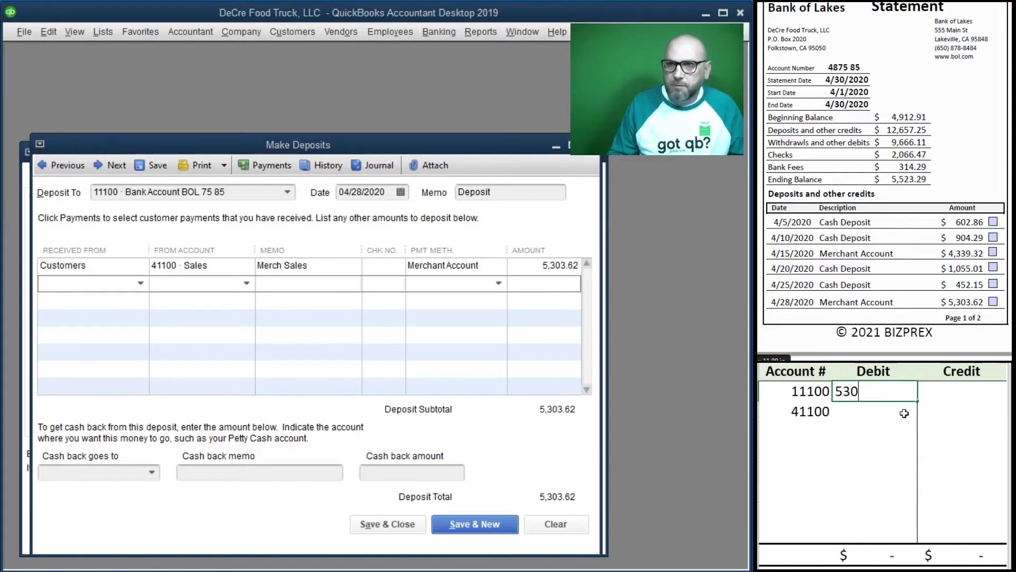
{"action": "key", "text": "Return"}
{"action": "key", "text": "Tab"}
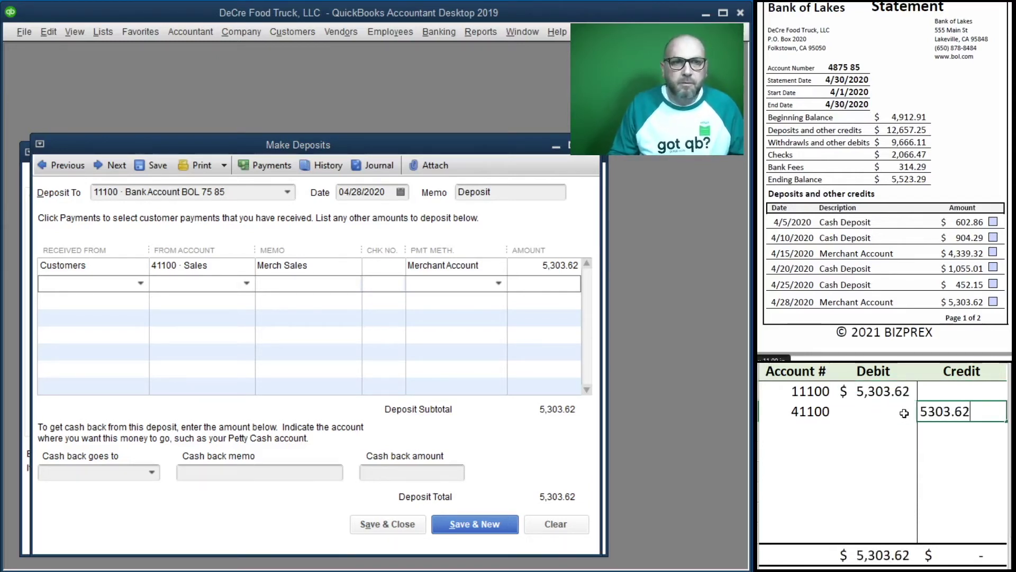
{"action": "key", "text": "Return"}
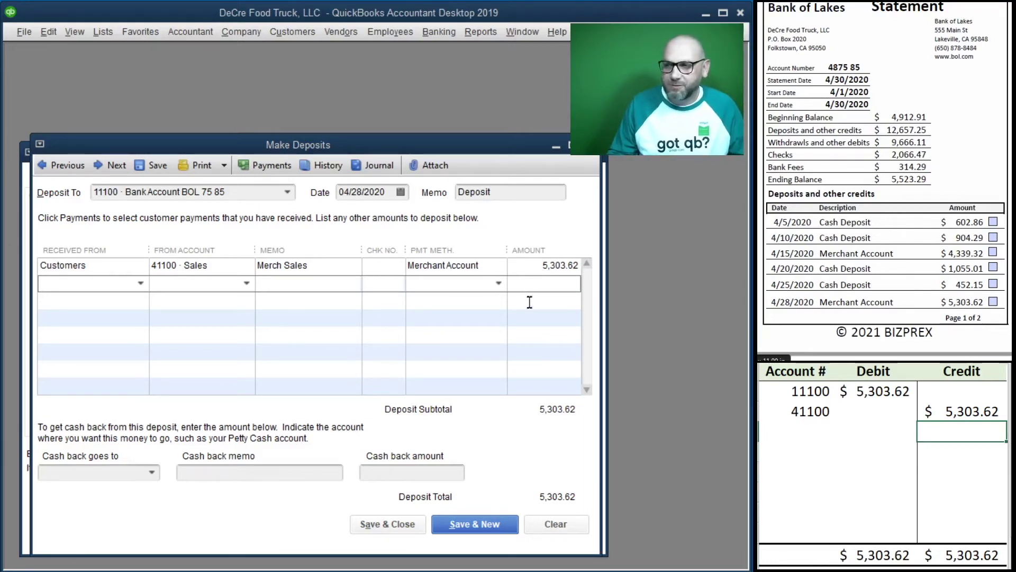
Save and close the 5,303.62 merchant deposit, and clear the account numbers and amounts from the T-account worksheet
{"action": "left_click", "coordinate": [386, 528]}
{"action": "left_click", "coordinate": [940, 401]}
{"action": "left_click_drag", "start_coordinate": [961, 410], "coordinate": [812, 394]}
{"action": "key", "text": "Delete"}
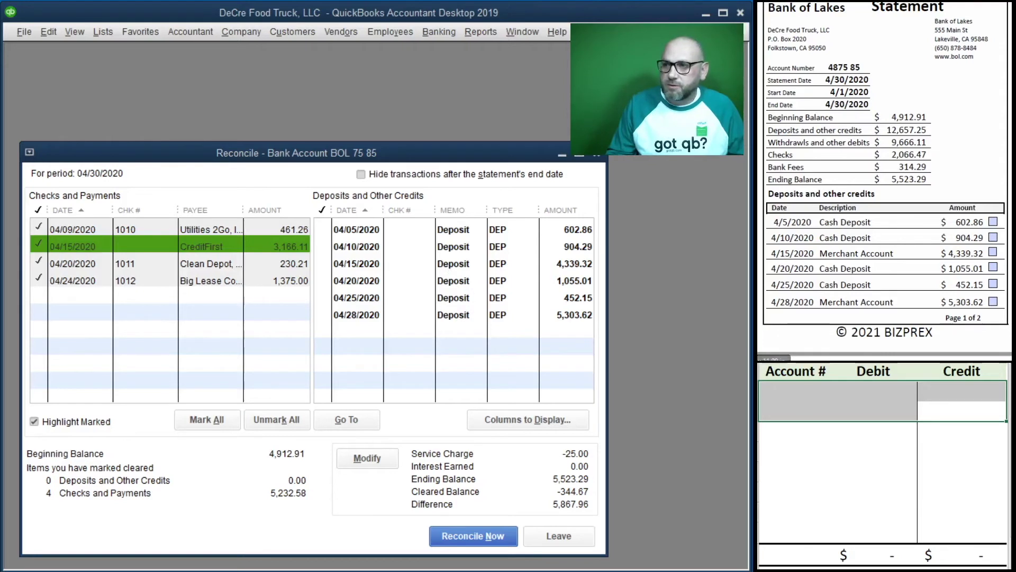
Tick off the 4/5, 4/10 and 4/15 deposits on the bank statement and mark each as cleared in the reconciliation
{"action": "left_click", "coordinate": [998, 223]}
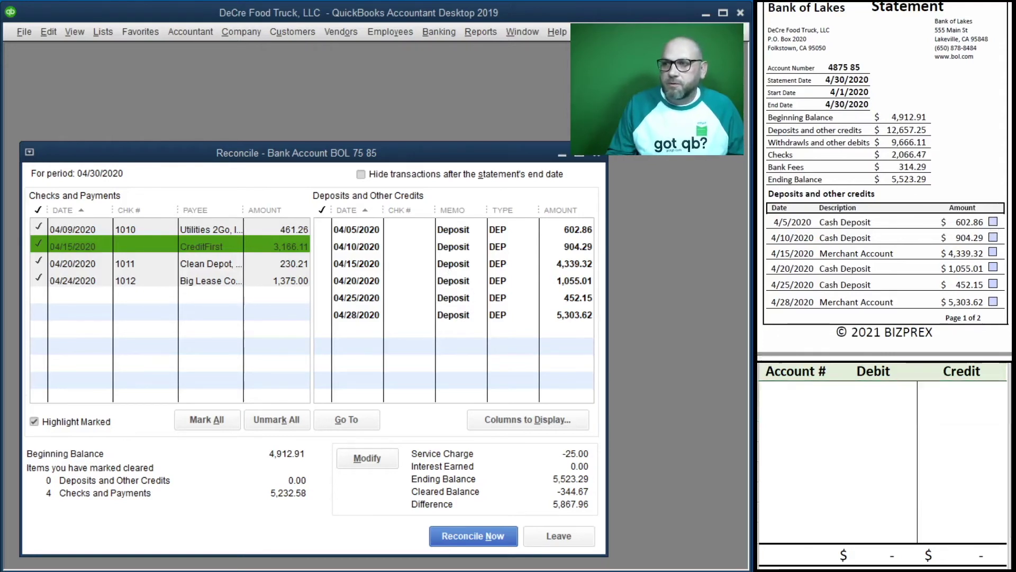
{"action": "left_click", "coordinate": [993, 222]}
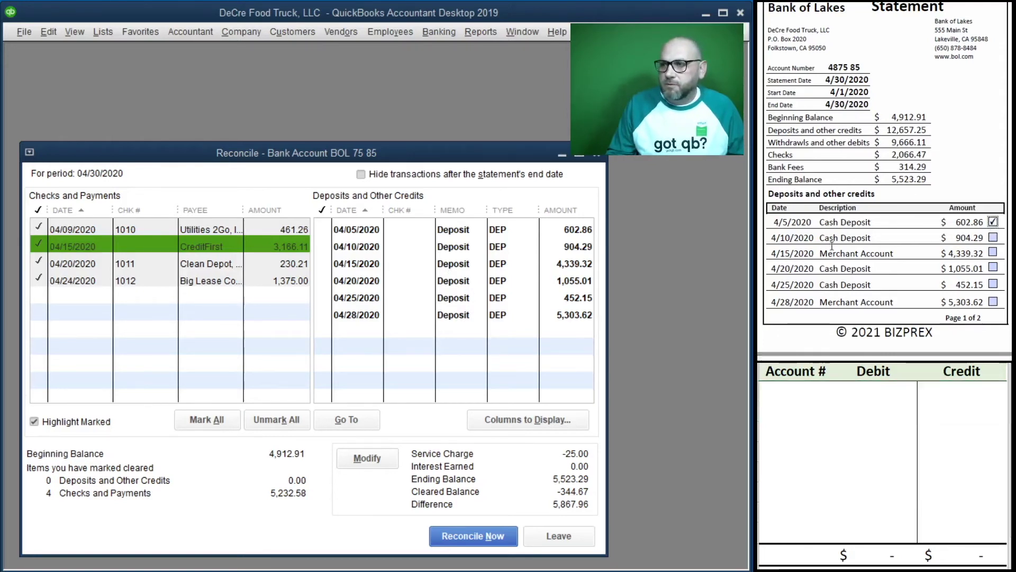
{"action": "left_click", "coordinate": [324, 229]}
{"action": "left_click", "coordinate": [993, 237]}
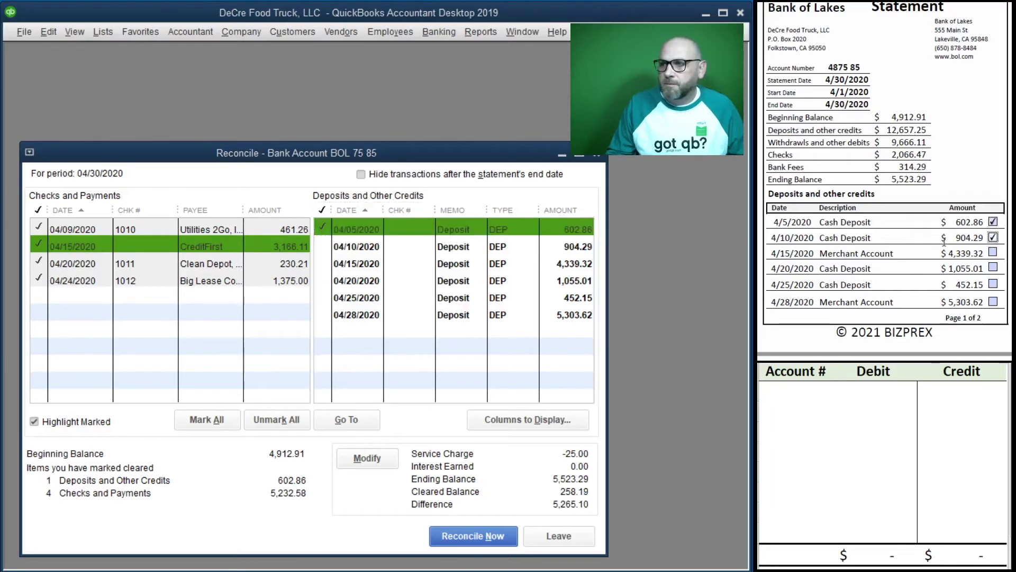
{"action": "left_click", "coordinate": [325, 246]}
{"action": "left_click", "coordinate": [993, 253]}
{"action": "left_click", "coordinate": [322, 263]}
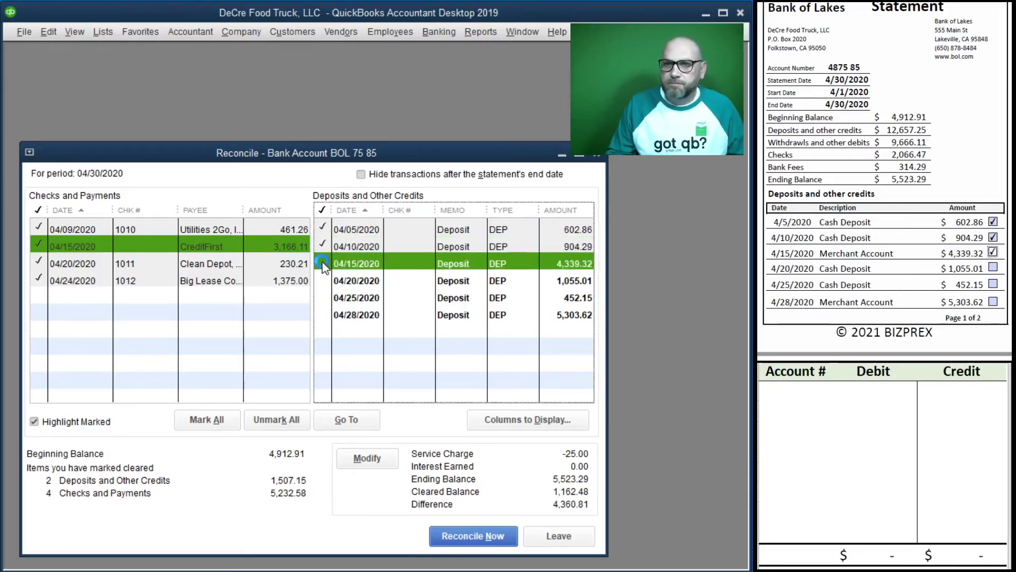
Tick off the 4/20, 4/25 and 4/28 deposits on the bank statement and mark each as cleared in the reconciliation
{"action": "left_click", "coordinate": [992, 267]}
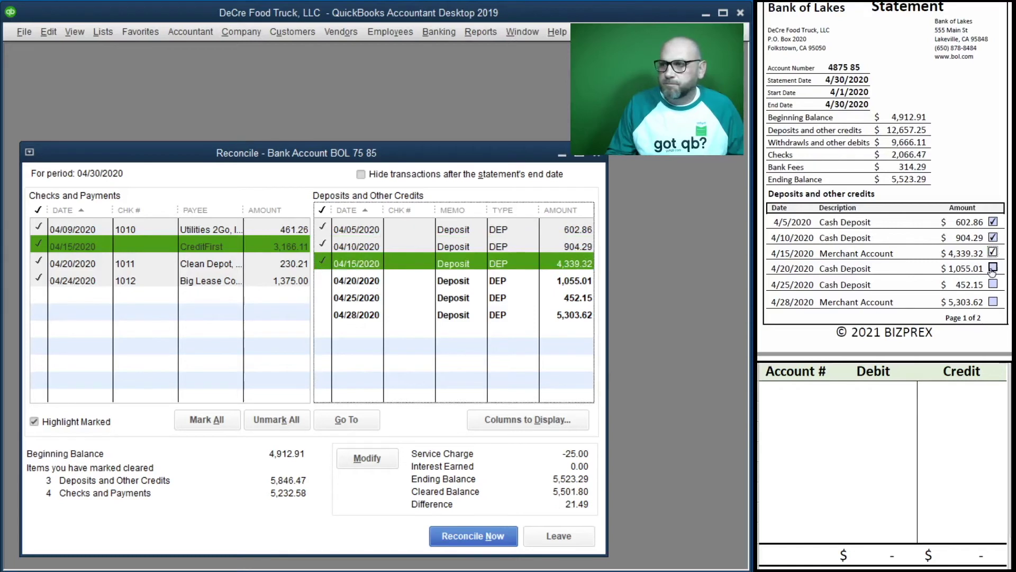
{"action": "left_click", "coordinate": [323, 280]}
{"action": "left_click", "coordinate": [993, 284]}
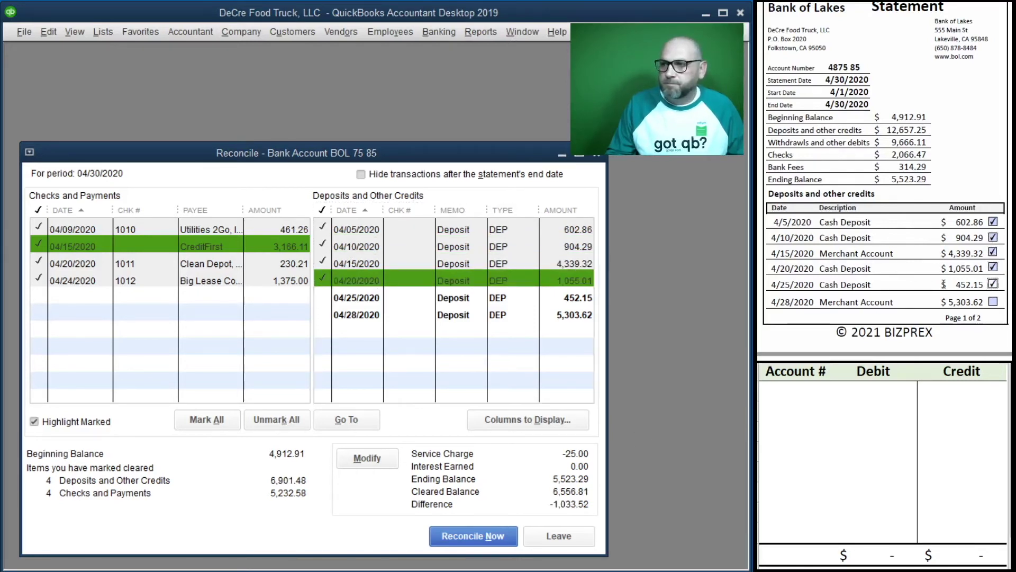
{"action": "left_click", "coordinate": [323, 297]}
{"action": "left_click", "coordinate": [993, 302]}
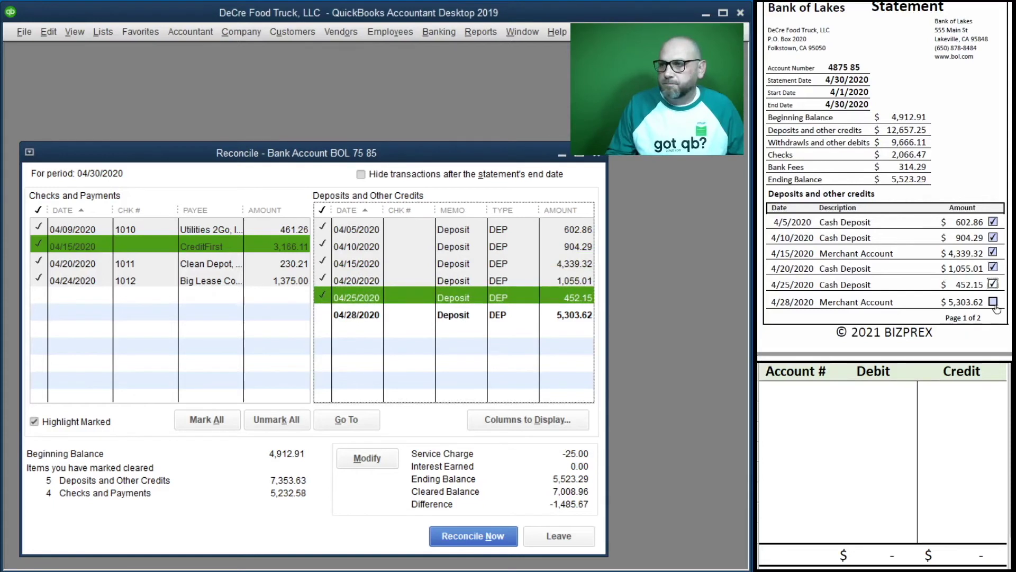
{"action": "left_click", "coordinate": [325, 316]}
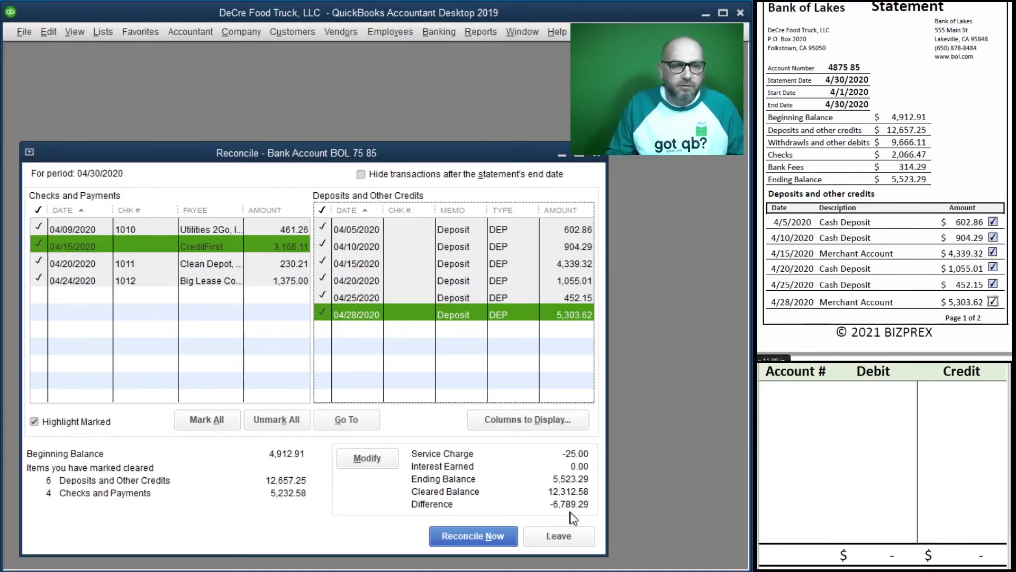
Start a general journal entry dated 04/01/2020 with entry number Draw for the first personal checking transfer
{"action": "scroll", "coordinate": [851, 266], "scroll_direction": "down", "scroll_amount": 10}
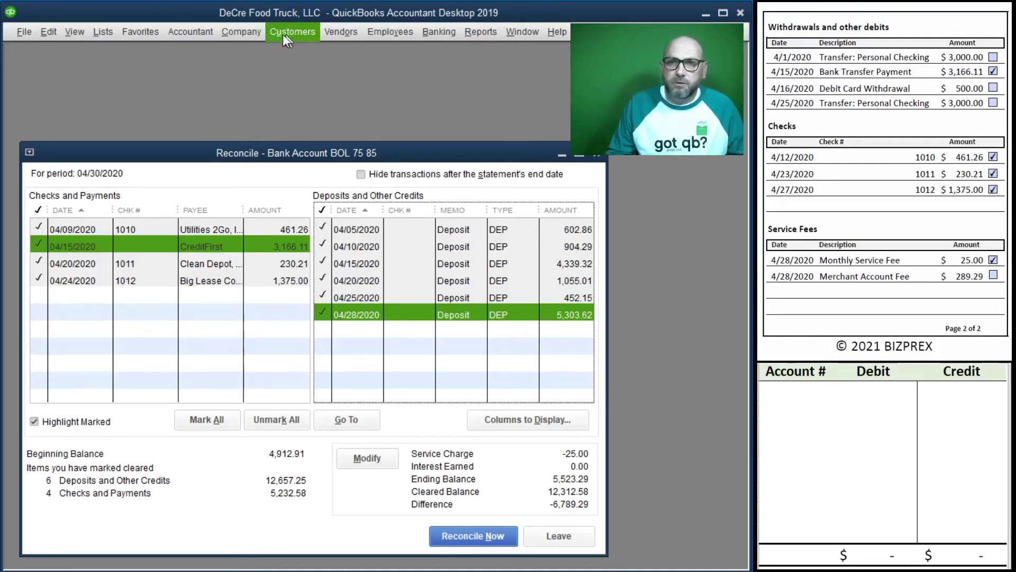
{"action": "left_click", "coordinate": [229, 33]}
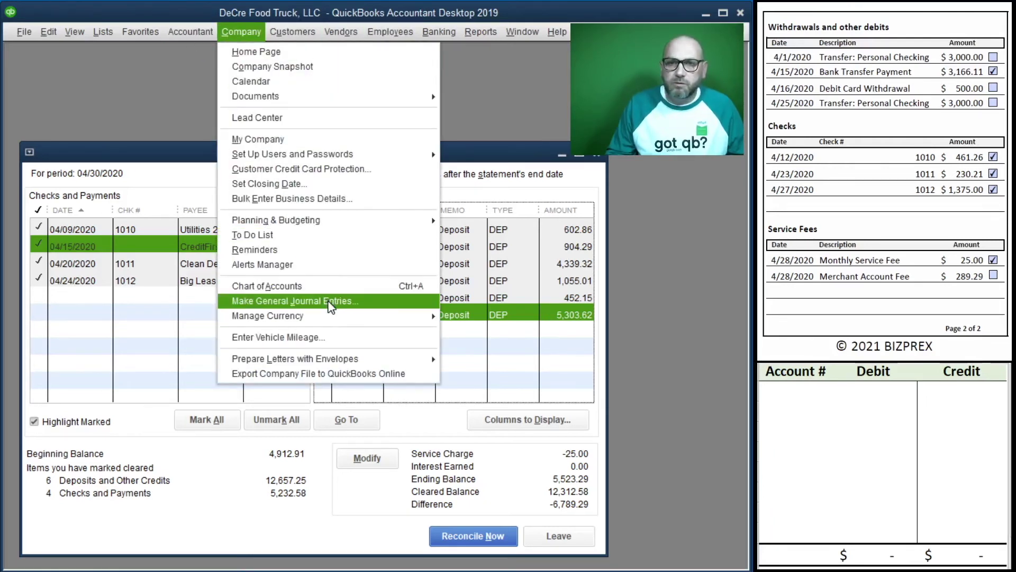
{"action": "left_click", "coordinate": [329, 302]}
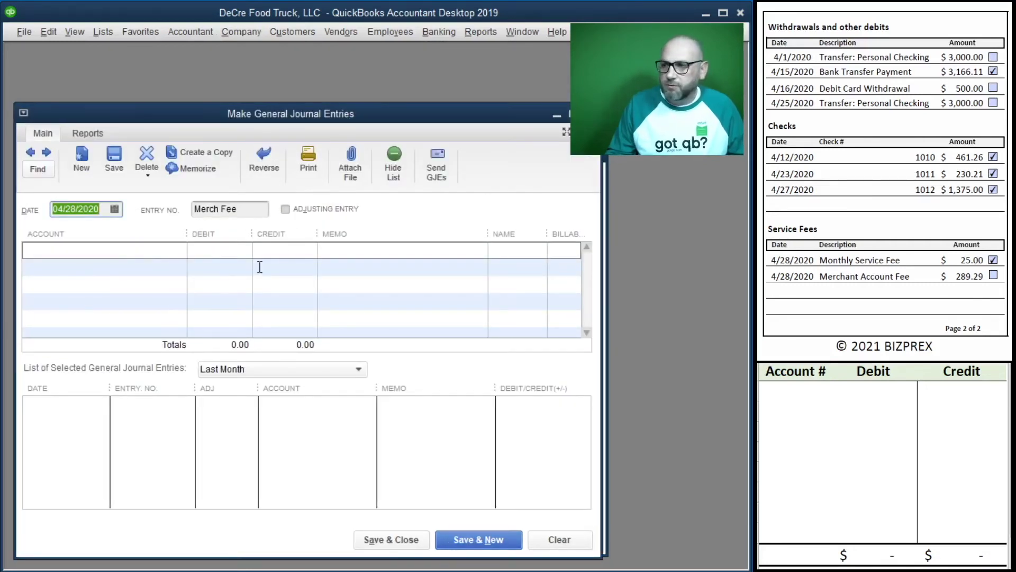
{"action": "type", "text": "4/1/"}
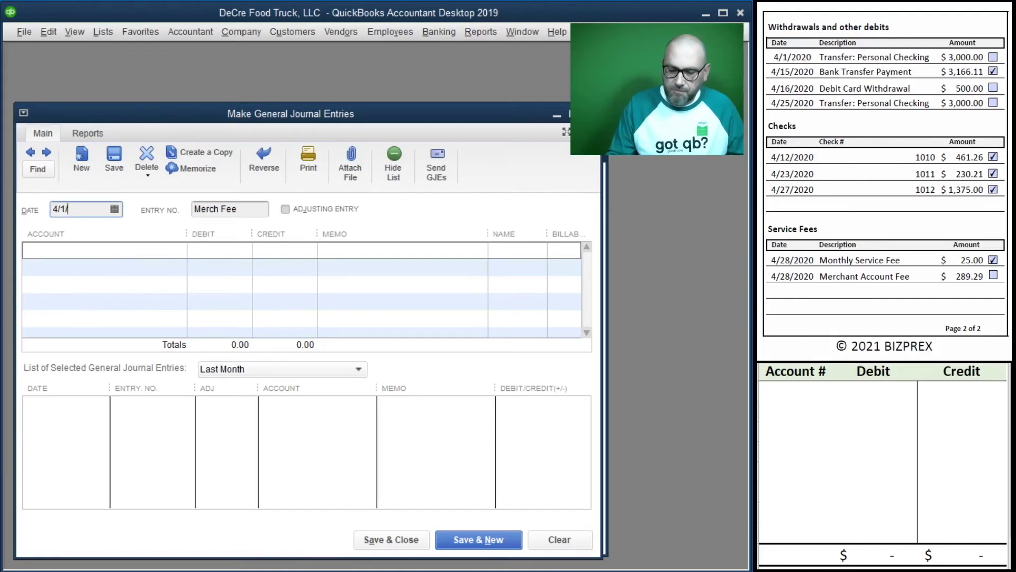
{"action": "key", "text": "Tab"}
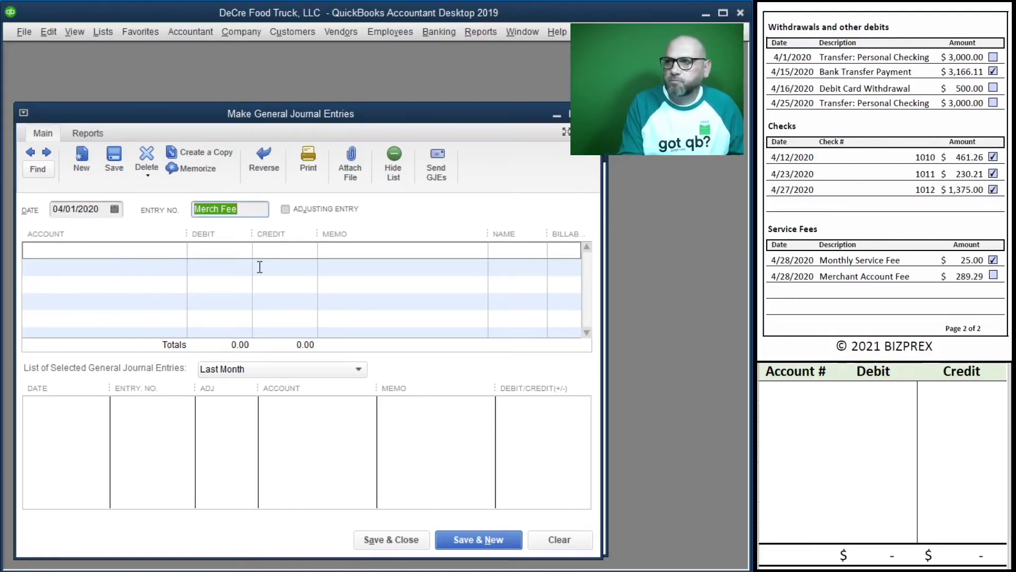
{"action": "type", "text": "Draw"}
{"action": "key", "text": "Tab"}
{"action": "key", "text": "Tab"}
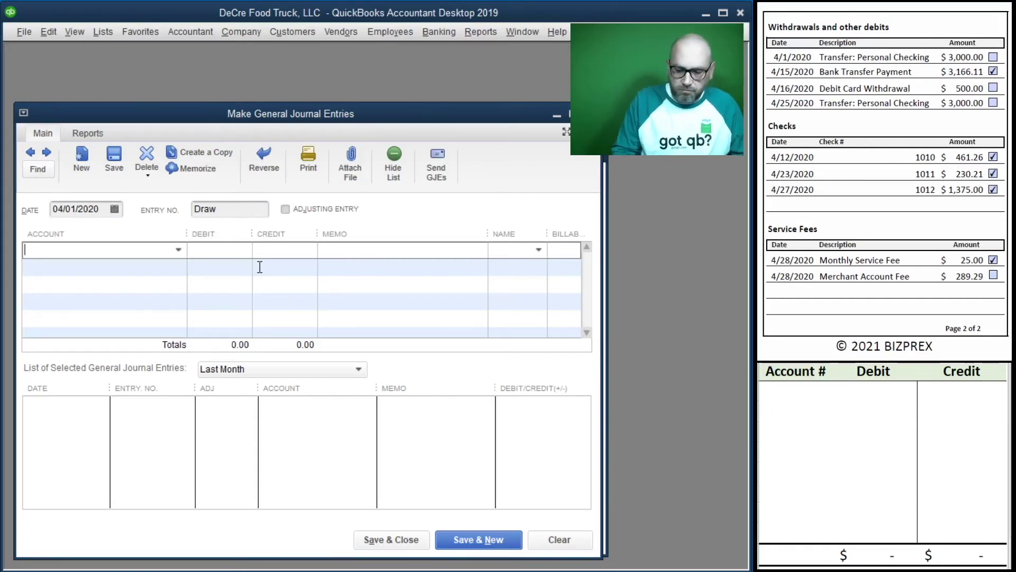
Enter a journal line crediting bank account 11100 for 3,000.00 with the memo Draw
{"action": "type", "text": "11100 · Bank Account BOL 75 85"}
{"action": "key", "text": "Tab"}
{"action": "key", "text": "Tab"}
{"action": "type", "text": "3000"}
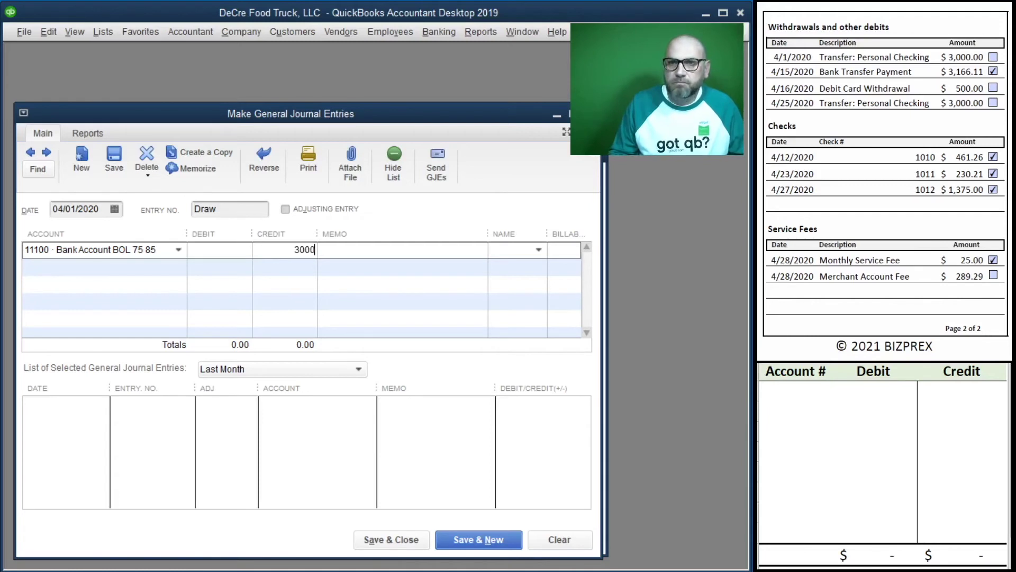
{"action": "key", "text": "Tab"}
{"action": "type", "text": "DRea"}
{"action": "key", "text": "BackSpace"}
{"action": "key", "text": "BackSpace"}
{"action": "type", "text": "ra"}
{"action": "key", "text": "Tab"}
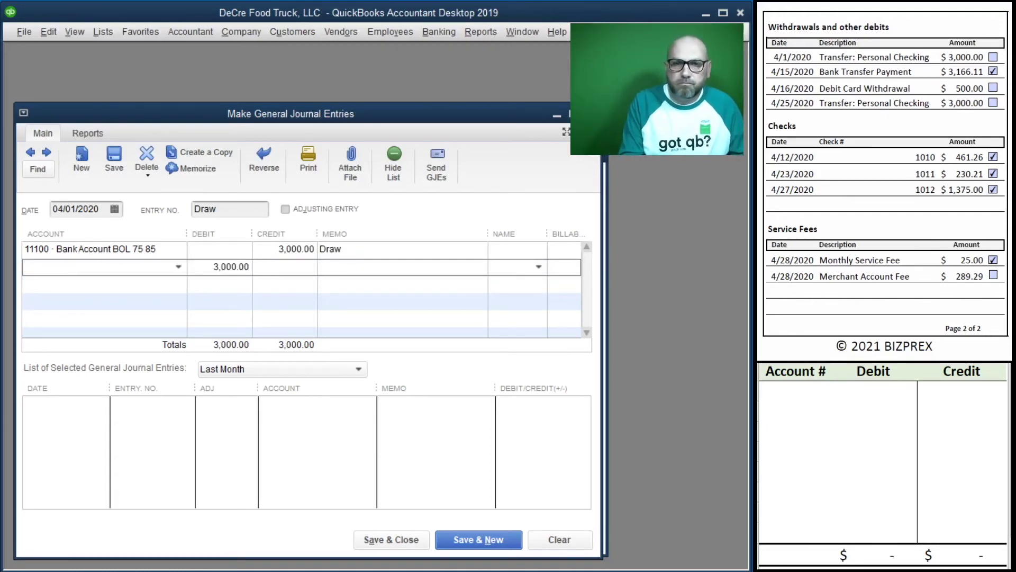
Assign the journal entry's 3,000.00 debit line to account 30700 Members Draw
{"action": "type", "text": "Dra"}
{"action": "key", "text": "Tab"}
{"action": "key", "text": "Tab"}
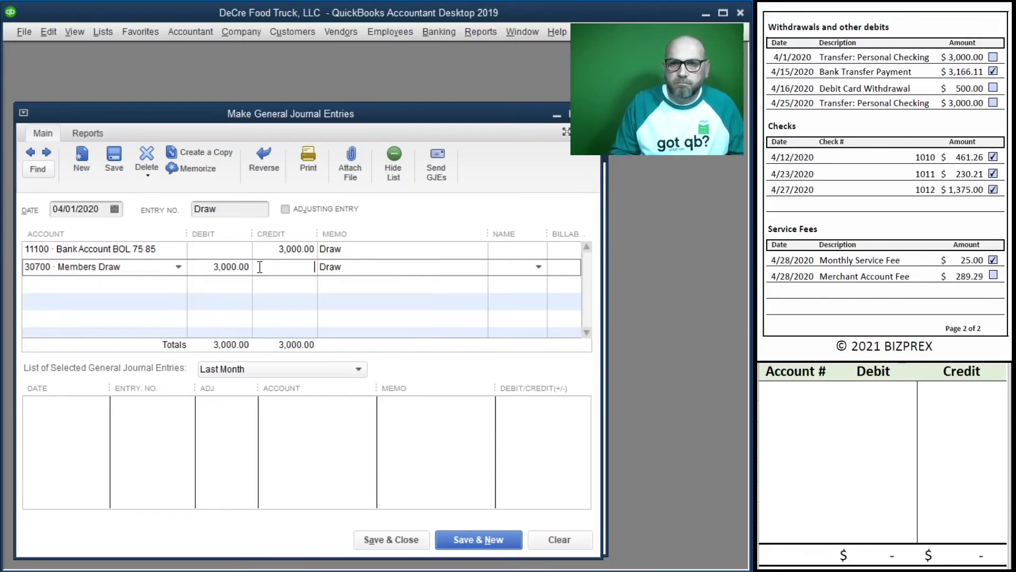
Record the first draw in the T-account worksheet: 11100 with a 3,000.00 credit and 30700 with a 3,000.00 debit
{"action": "left_click", "coordinate": [787, 395]}
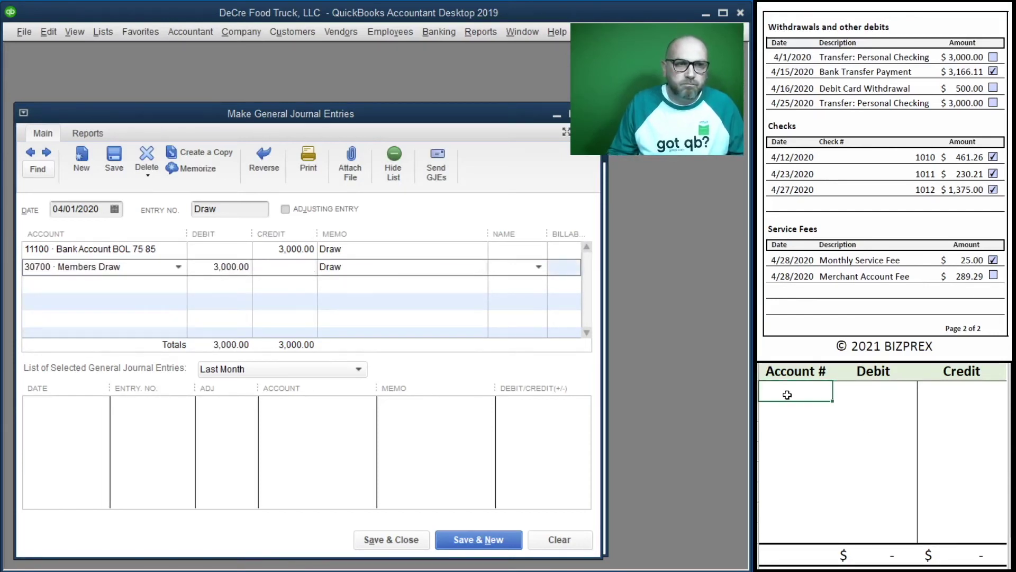
{"action": "type", "text": "11100"}
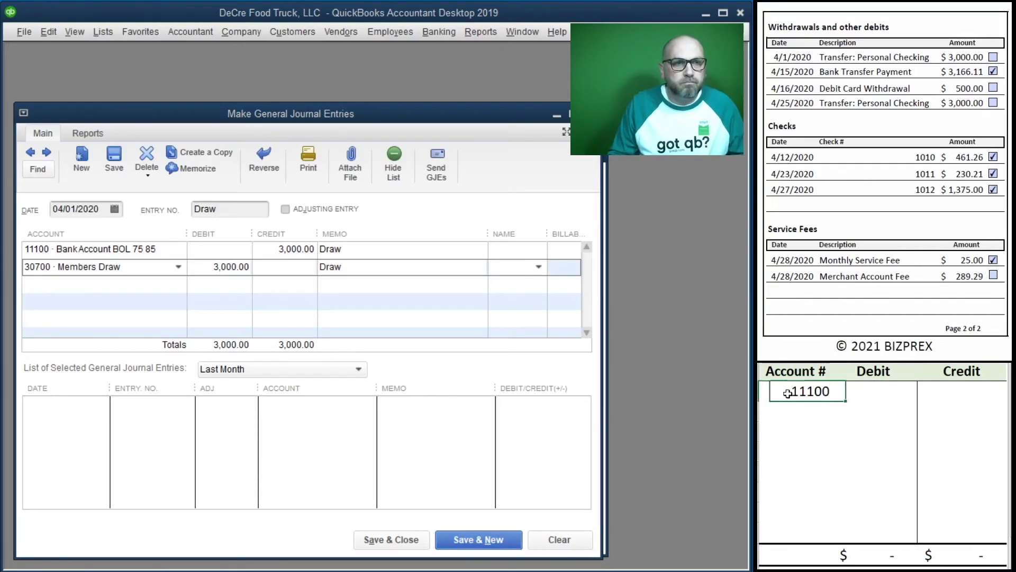
{"action": "key", "text": "Tab"}
{"action": "key", "text": "Tab"}
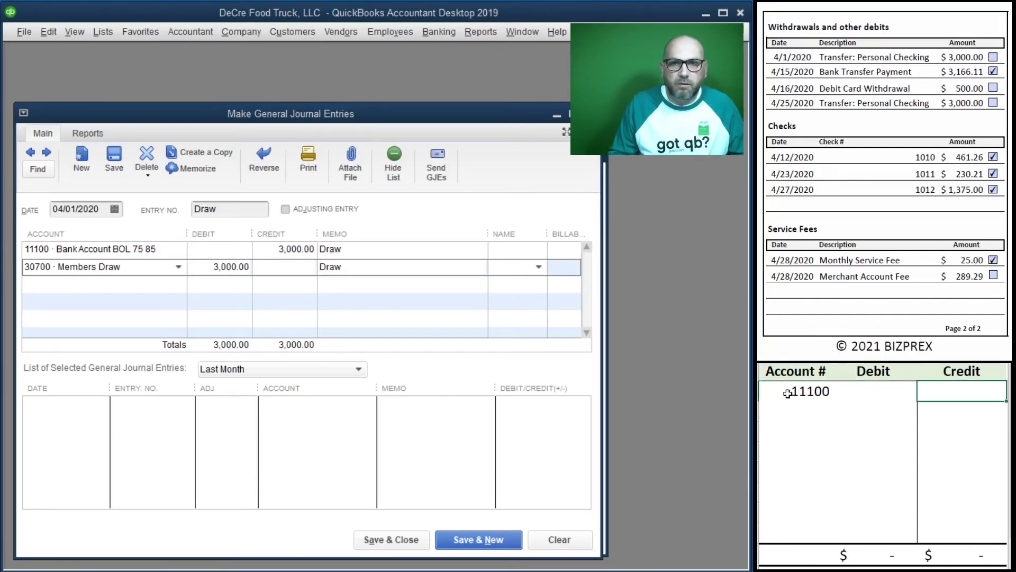
{"action": "type", "text": "3000"}
{"action": "key", "text": "Return"}
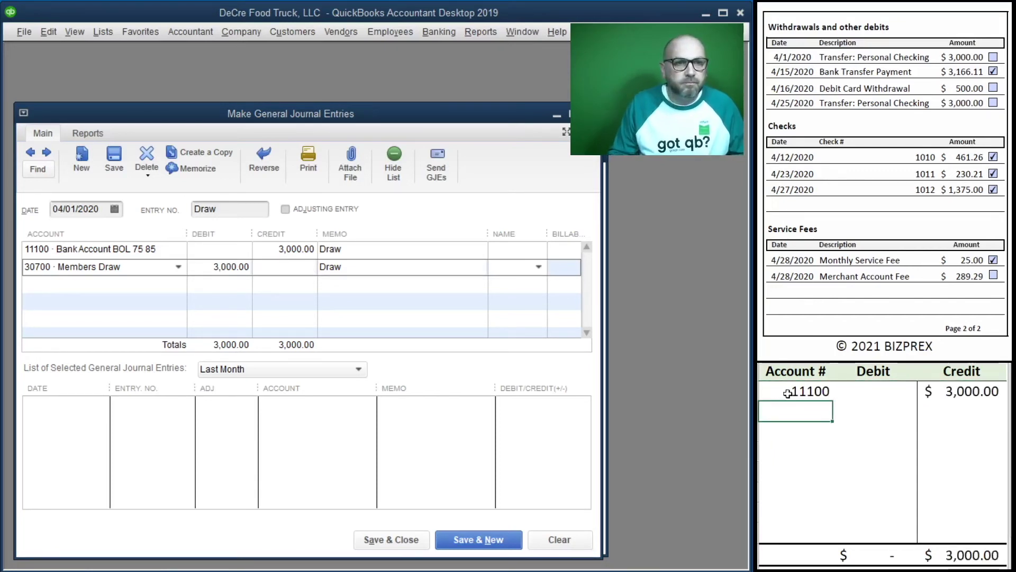
{"action": "type", "text": "30700"}
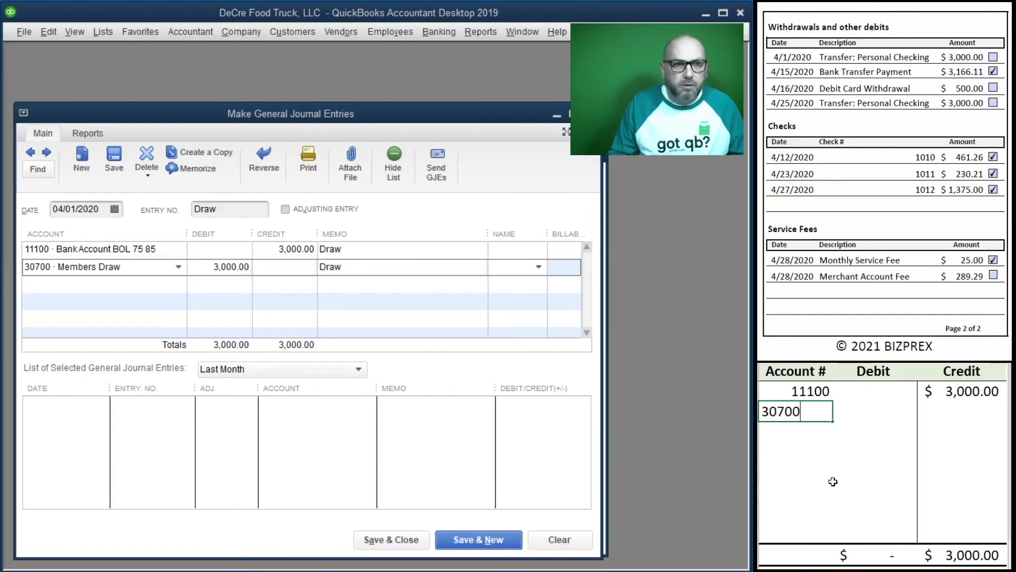
{"action": "key", "text": "Tab"}
{"action": "type", "text": "3000"}
{"action": "key", "text": "Return"}
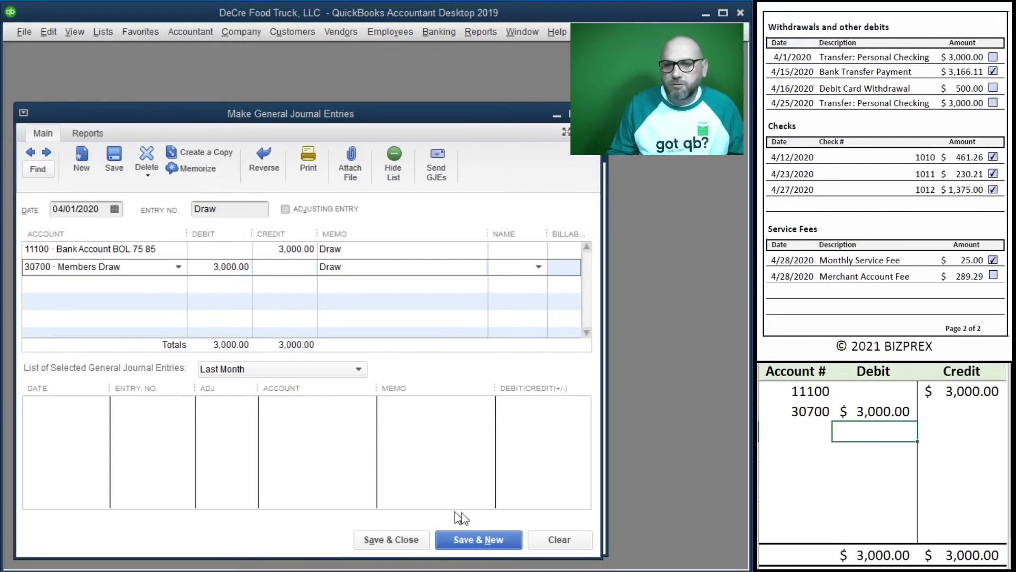
Save the 04/01/2020 draw entry and start a new journal entry dated 04/16/2020
{"action": "left_click", "coordinate": [490, 540]}
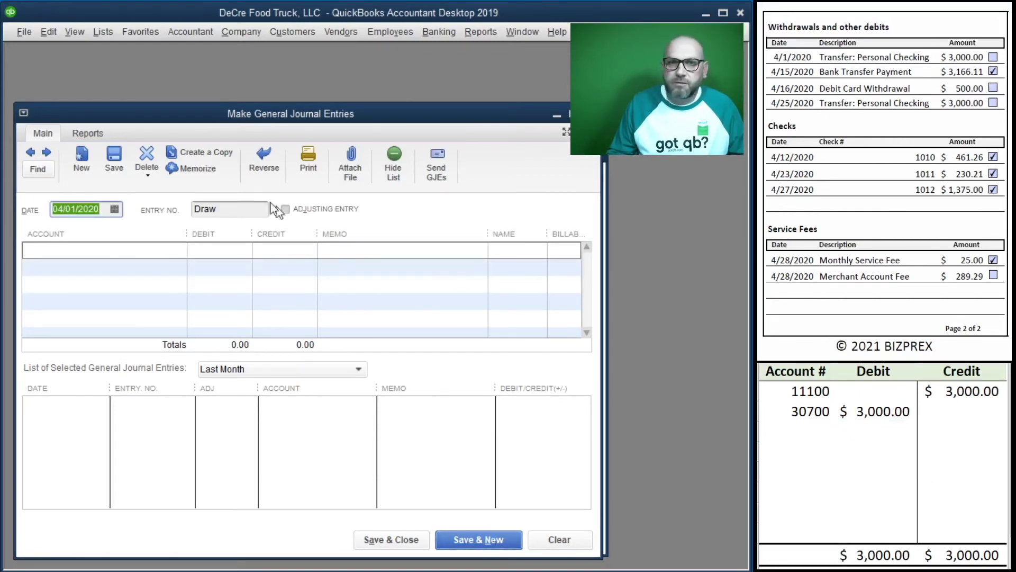
{"action": "left_click", "coordinate": [74, 208]}
{"action": "key", "text": "BackSpace"}
{"action": "type", "text": "16"}
{"action": "key", "text": "Tab"}
Clear the 3,000.00 debit and credit amounts from the T-account worksheet, keeping the account numbers
{"action": "left_click", "coordinate": [898, 437]}
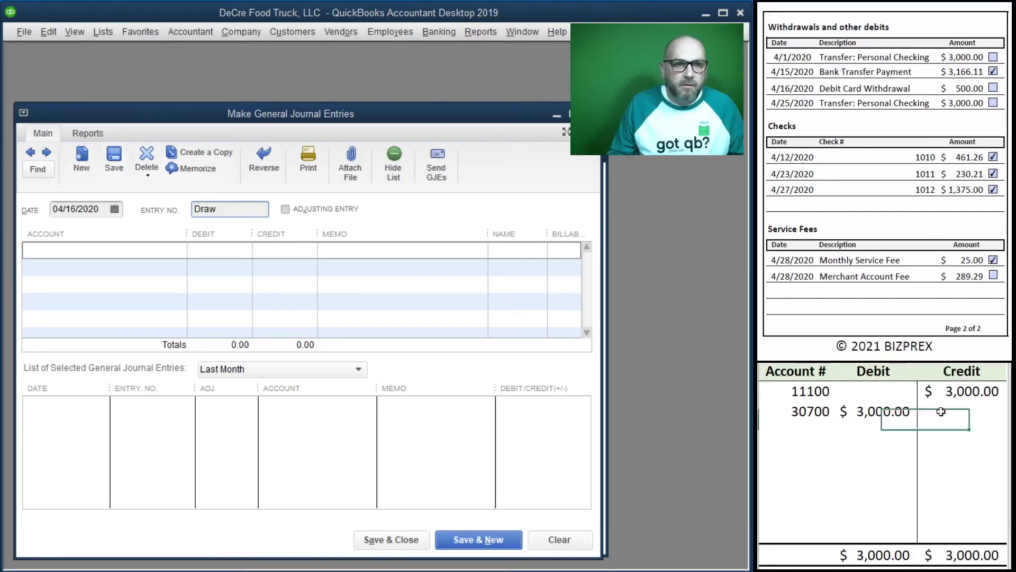
{"action": "left_click_drag", "start_coordinate": [944, 414], "coordinate": [863, 392]}
{"action": "key", "text": "Delete"}
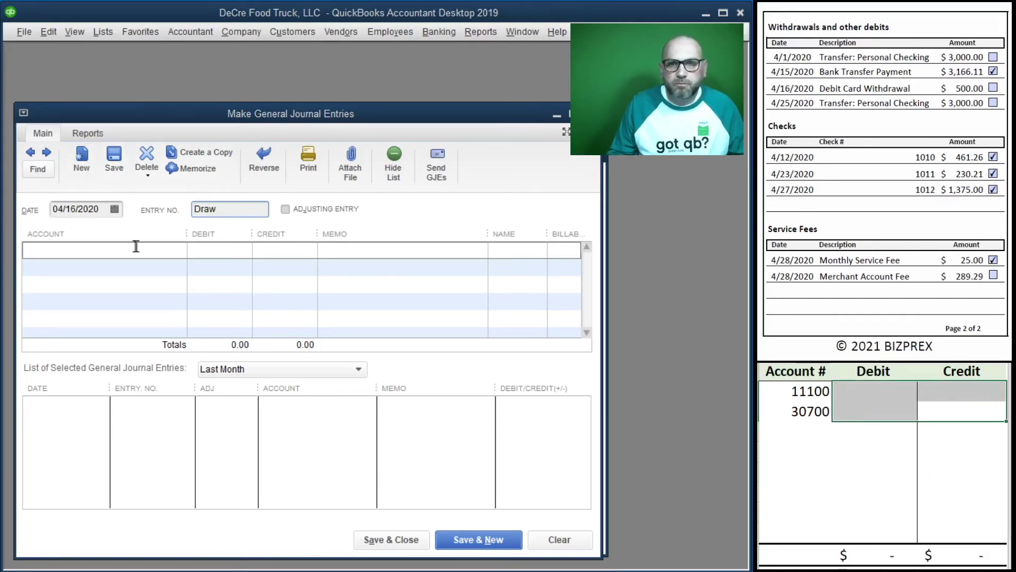
Enter a journal line crediting bank account 11100 for 500.00 with the memo Draw
{"action": "left_click", "coordinate": [116, 250]}
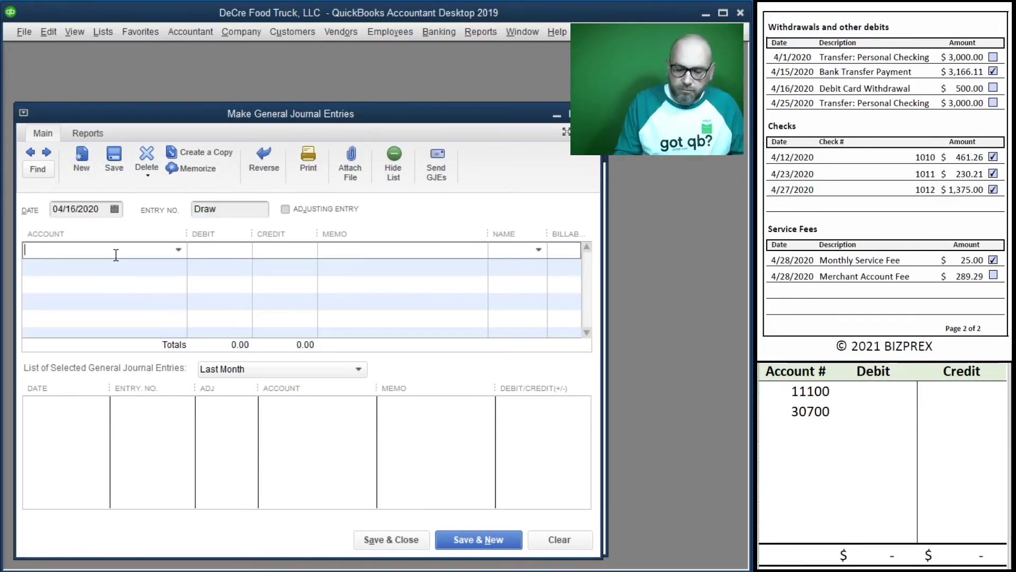
{"action": "type", "text": "10100 · Cash"}
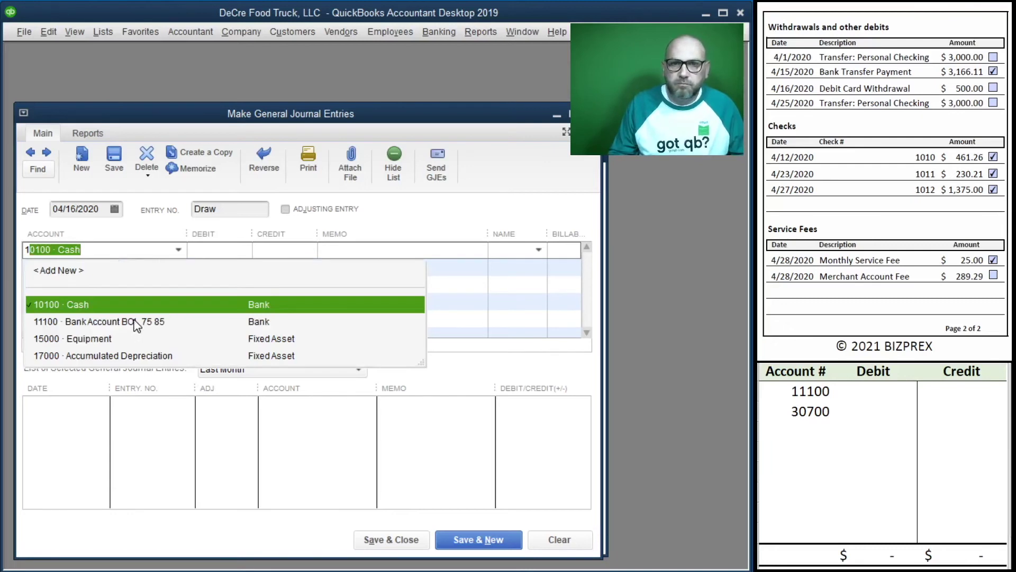
{"action": "left_click", "coordinate": [136, 323]}
{"action": "type", "text": "500"}
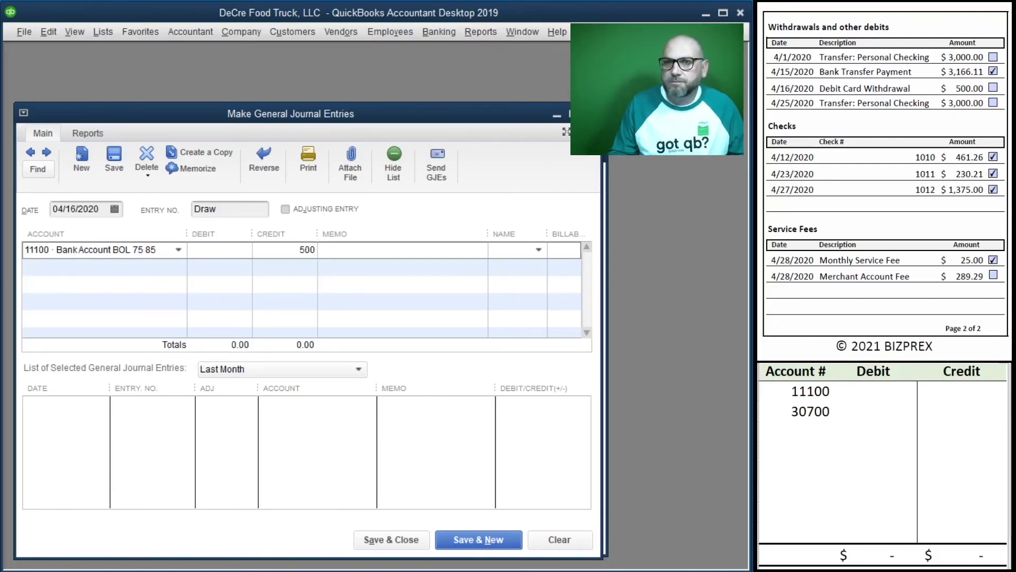
{"action": "key", "text": "Tab"}
{"action": "type", "text": "DRae"}
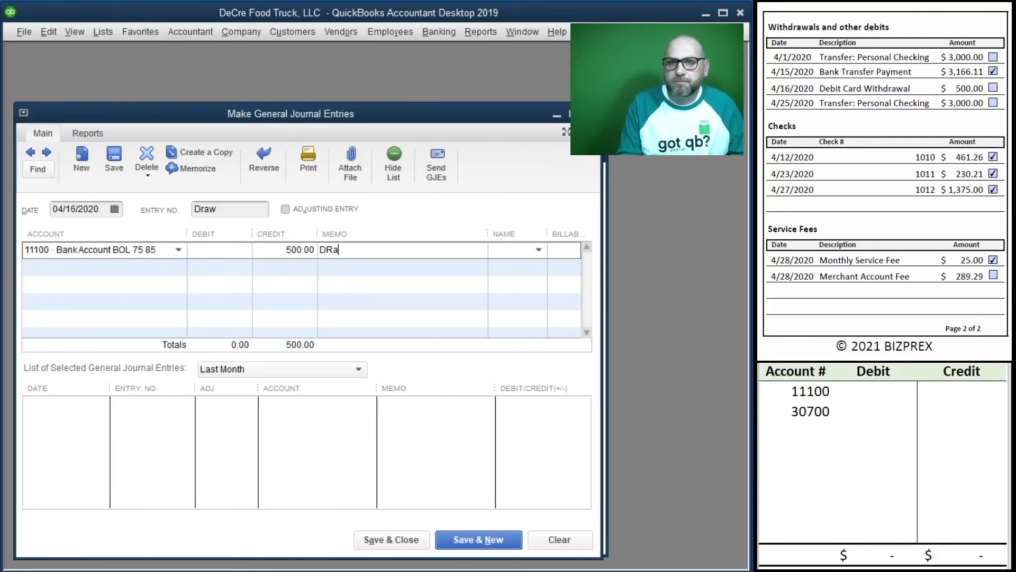
{"action": "key", "text": "Tab"}
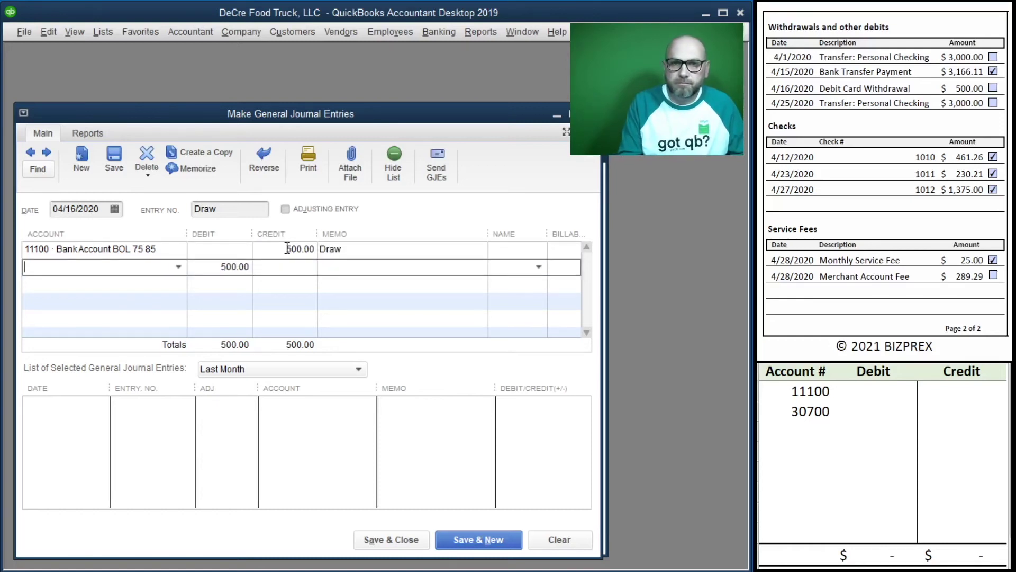
Assign the 500.00 debit line to account 30700 Members Draw
{"action": "type", "text": "dr"}
{"action": "key", "text": "Up"}
{"action": "key", "text": "Tab"}
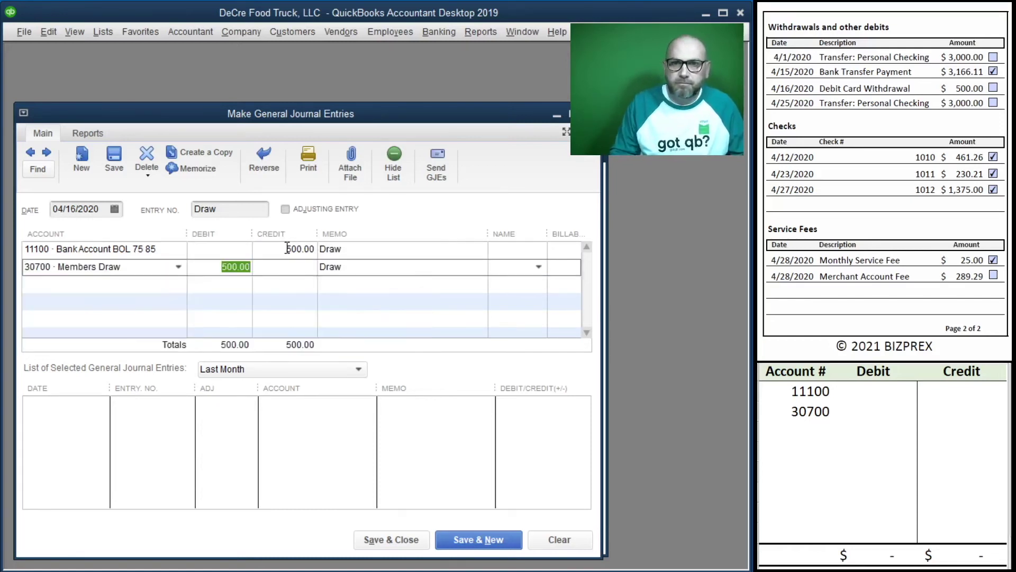
{"action": "left_click", "coordinate": [316, 267]}
Record the debit card withdrawal in the T-account worksheet as a 500.00 credit to 11100 and a 500.00 debit to 30700
{"action": "left_click", "coordinate": [945, 392]}
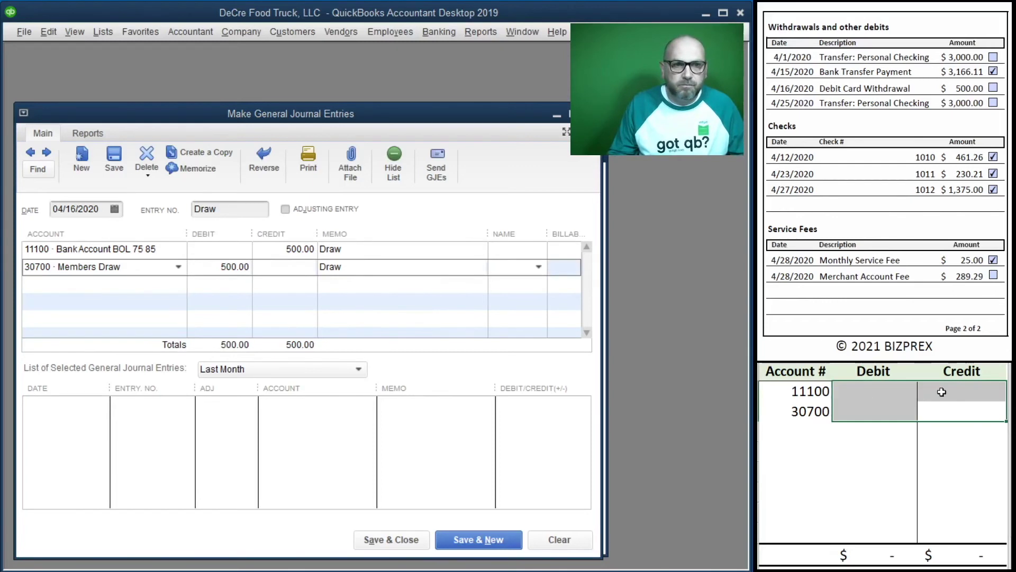
{"action": "type", "text": "500"}
{"action": "key", "text": "Return"}
{"action": "key", "text": "Left"}
{"action": "type", "text": "500"}
{"action": "key", "text": "Return"}
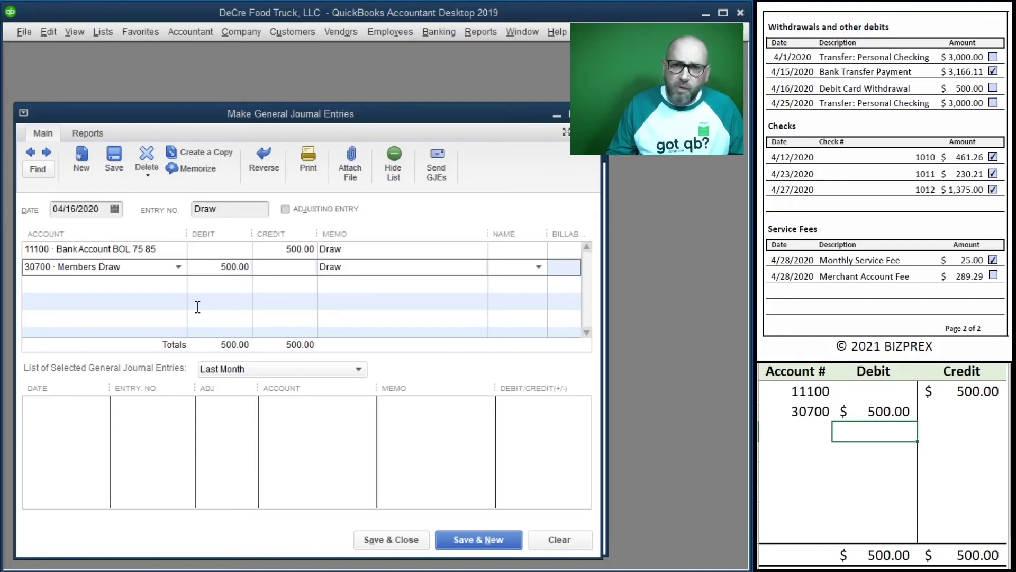
Reselect 30700 Members Draw as the debit account and save the 04/16/2020 entry
{"action": "left_click", "coordinate": [178, 266]}
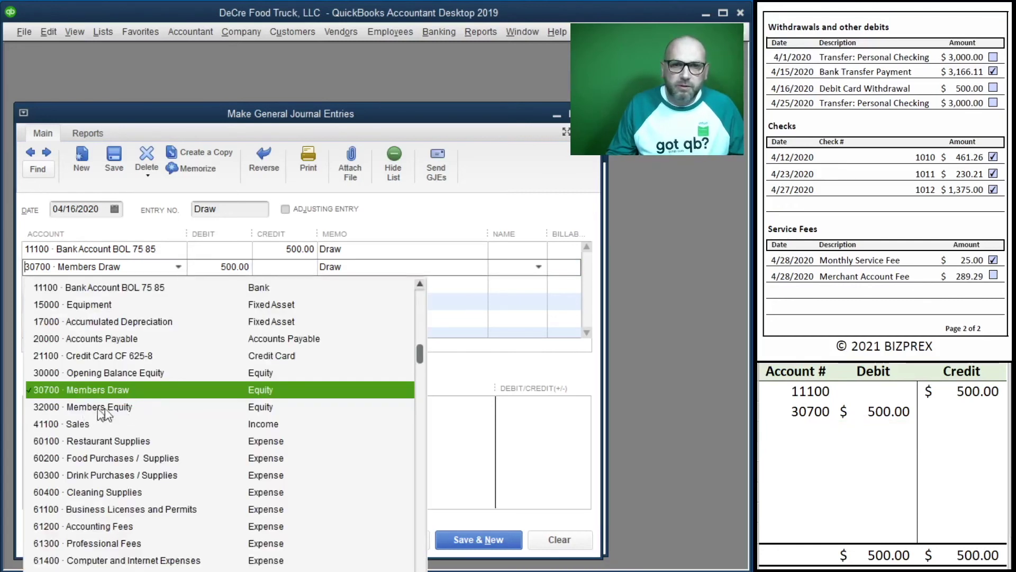
{"action": "left_click", "coordinate": [109, 391]}
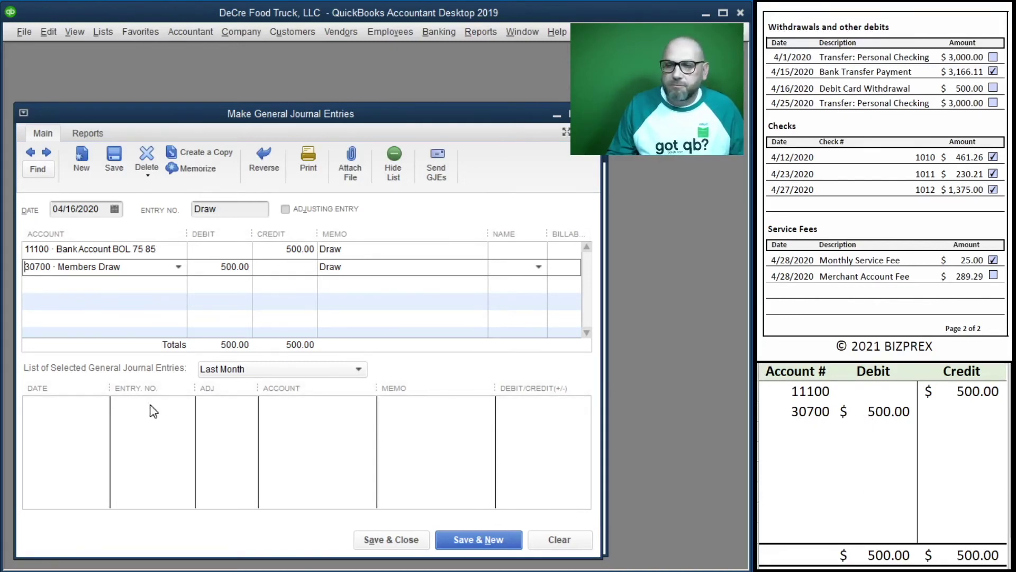
{"action": "left_click", "coordinate": [472, 537]}
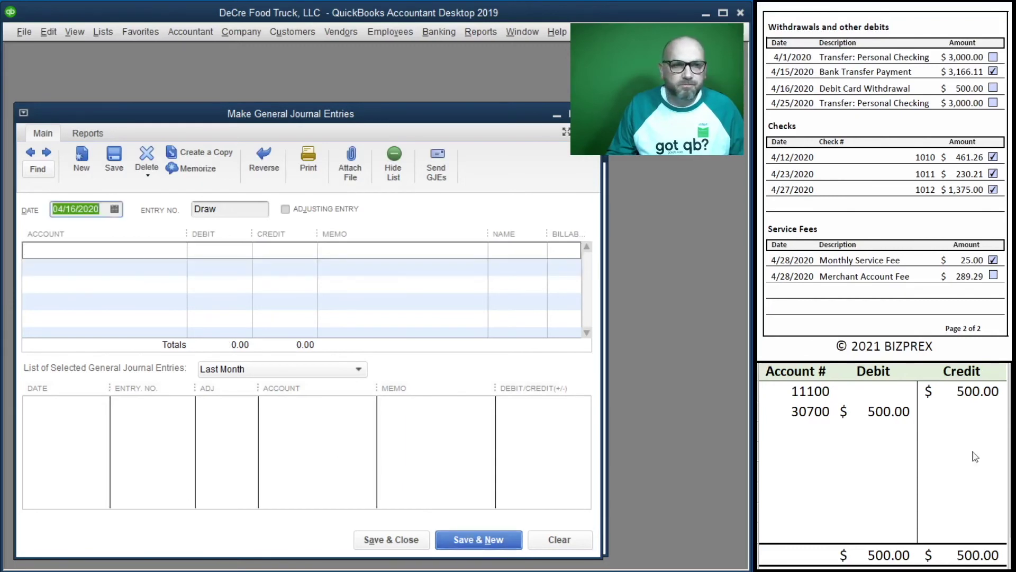
Clear the 500.00 debit and credit amounts from the T-account worksheet, keeping the account numbers
{"action": "left_click", "coordinate": [937, 409]}
{"action": "left_click_drag", "start_coordinate": [937, 409], "coordinate": [898, 396]}
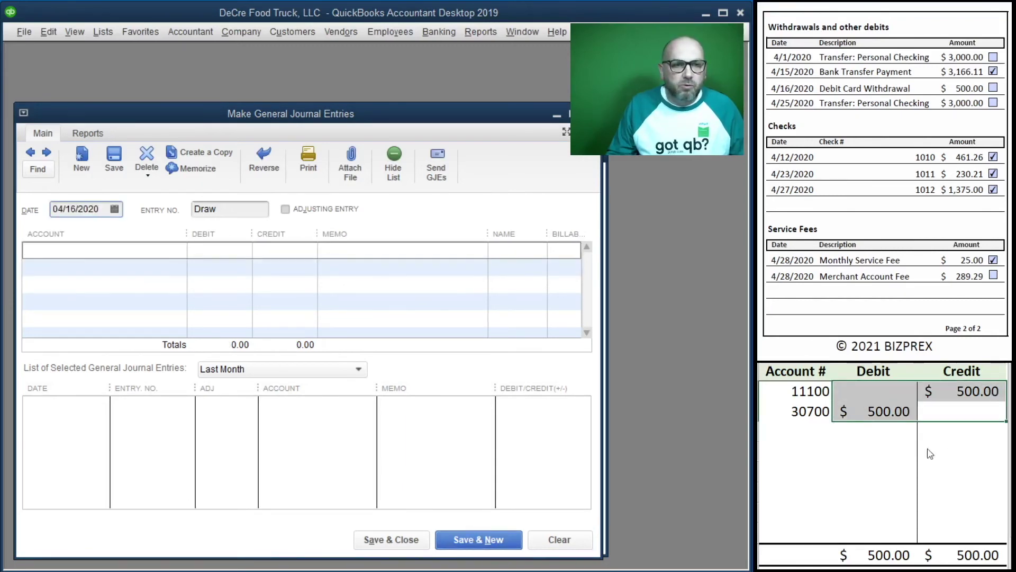
{"action": "key", "text": "Delete"}
Date the new Draw journal entry 04/25/2020
{"action": "left_click", "coordinate": [86, 246]}
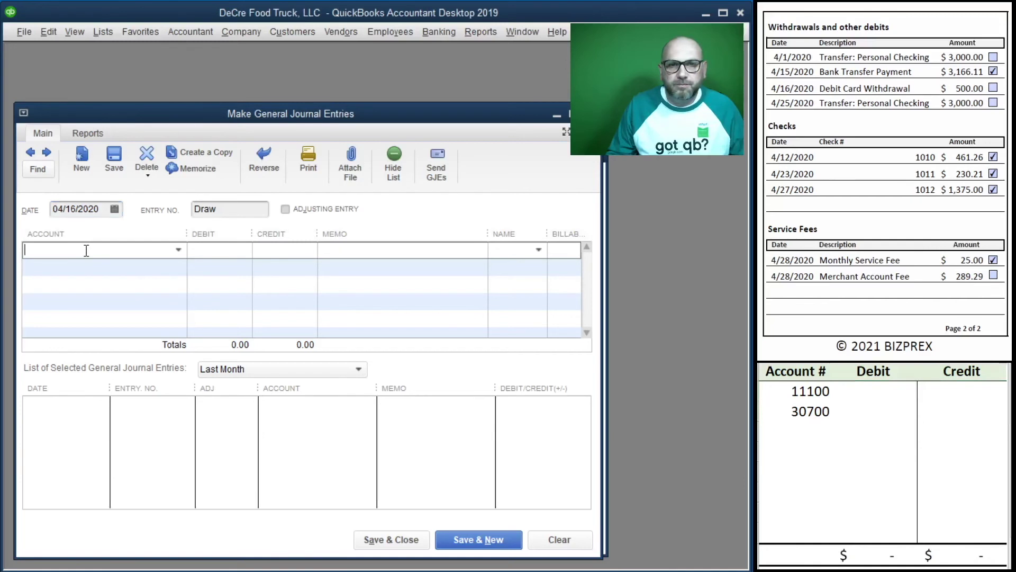
{"action": "left_click", "coordinate": [71, 210]}
{"action": "key", "text": "BackSpace"}
{"action": "key", "text": "BackSpace"}
{"action": "type", "text": "25"}
{"action": "key", "text": "Tab"}
{"action": "key", "text": "Tab"}
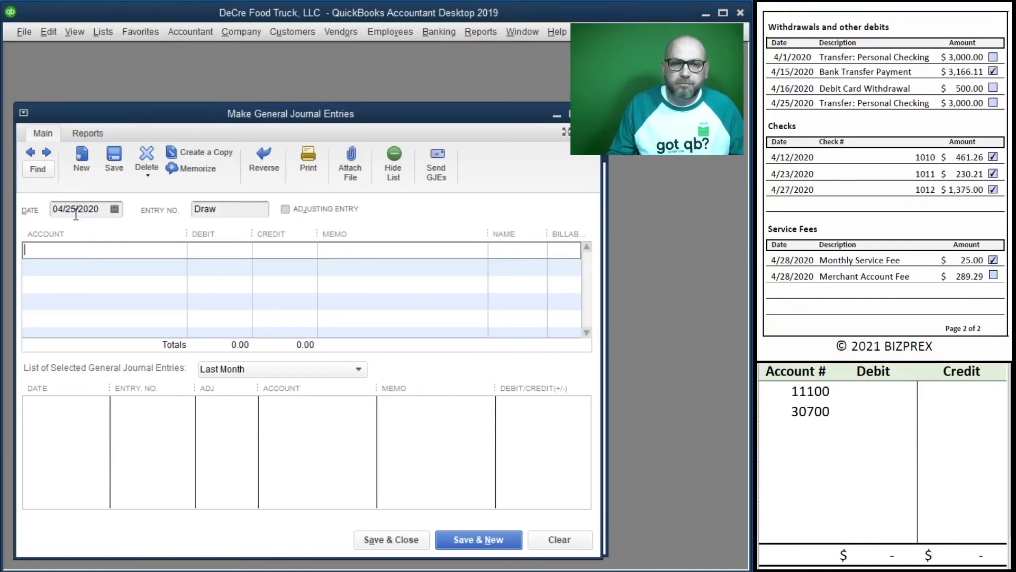
Credit bank account 11100 for 3,000.00 with the memo Draw and assign the balancing debit line to 30700 Members Draw
{"action": "left_click", "coordinate": [177, 256]}
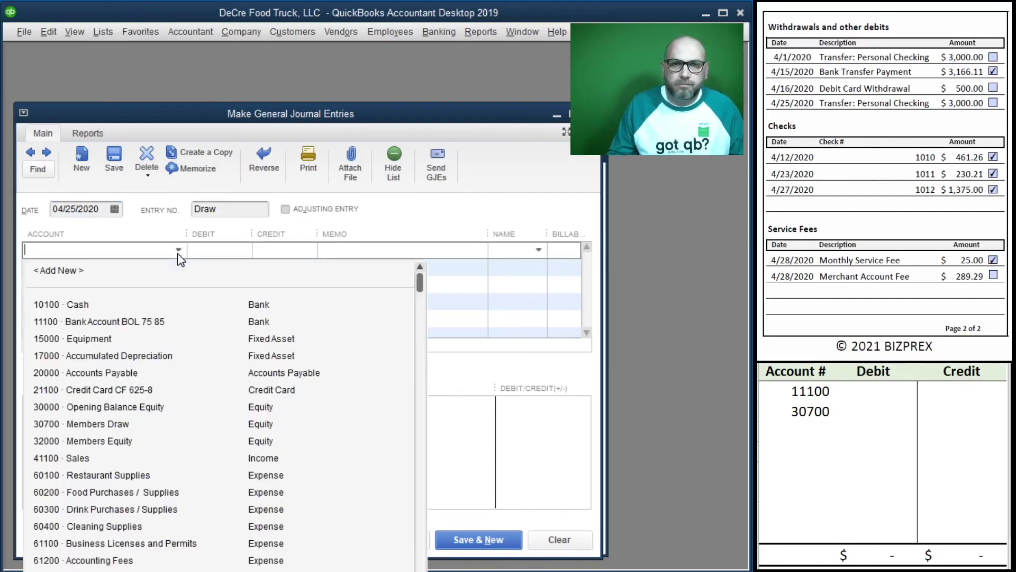
{"action": "left_click", "coordinate": [134, 323]}
{"action": "left_click", "coordinate": [238, 251]}
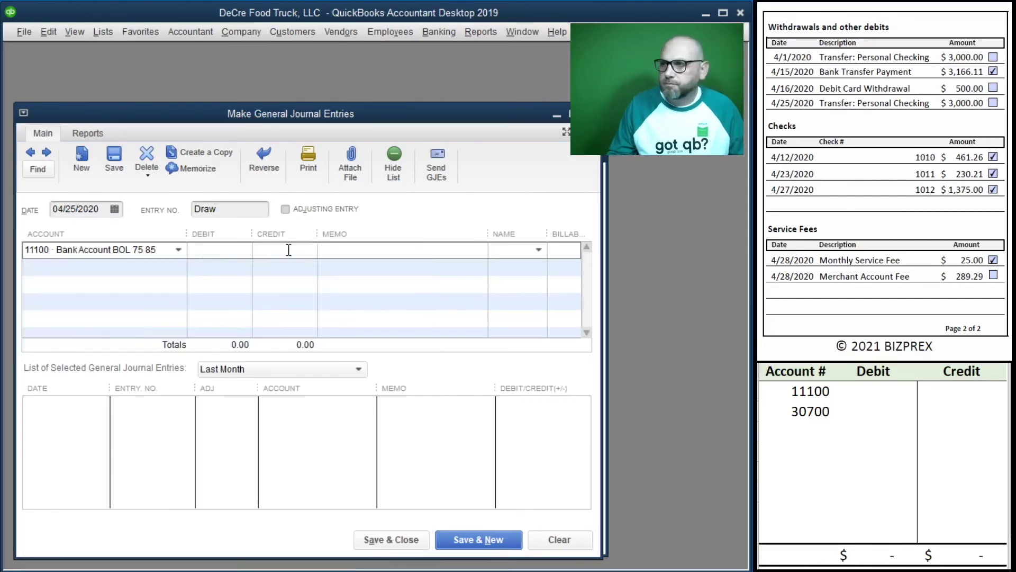
{"action": "key", "text": "Tab"}
{"action": "type", "text": "Draw"}
{"action": "key", "text": "Tab"}
{"action": "key", "text": "Tab"}
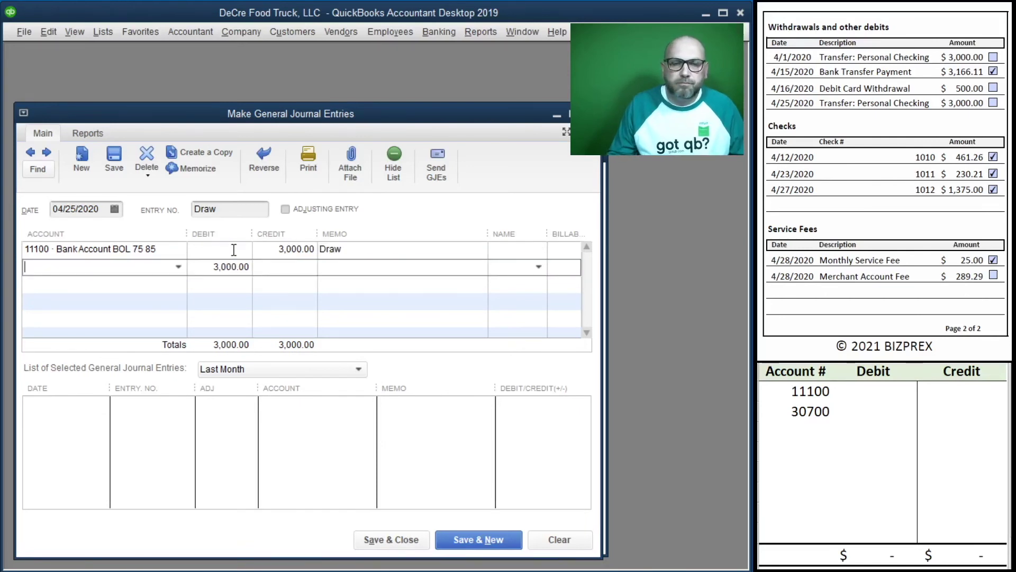
{"action": "type", "text": "d"}
{"action": "left_click", "coordinate": [133, 338]}
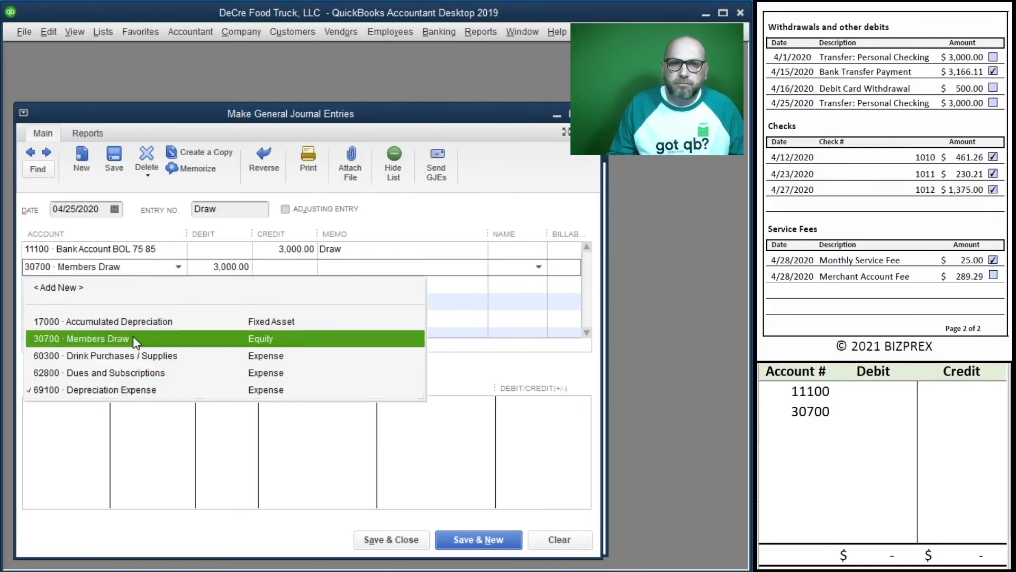
Record the 4/25 transfer in the T-account worksheet as a 3,000.00 credit to 11100 and a 3,000.00 debit to 30700
{"action": "left_click", "coordinate": [886, 394]}
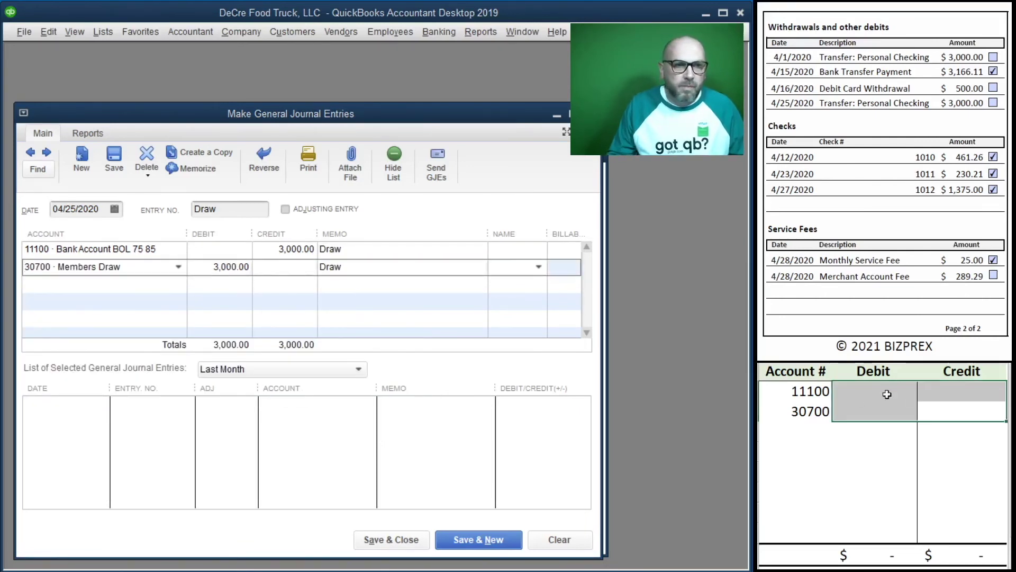
{"action": "left_click", "coordinate": [963, 389]}
{"action": "type", "text": "3000"}
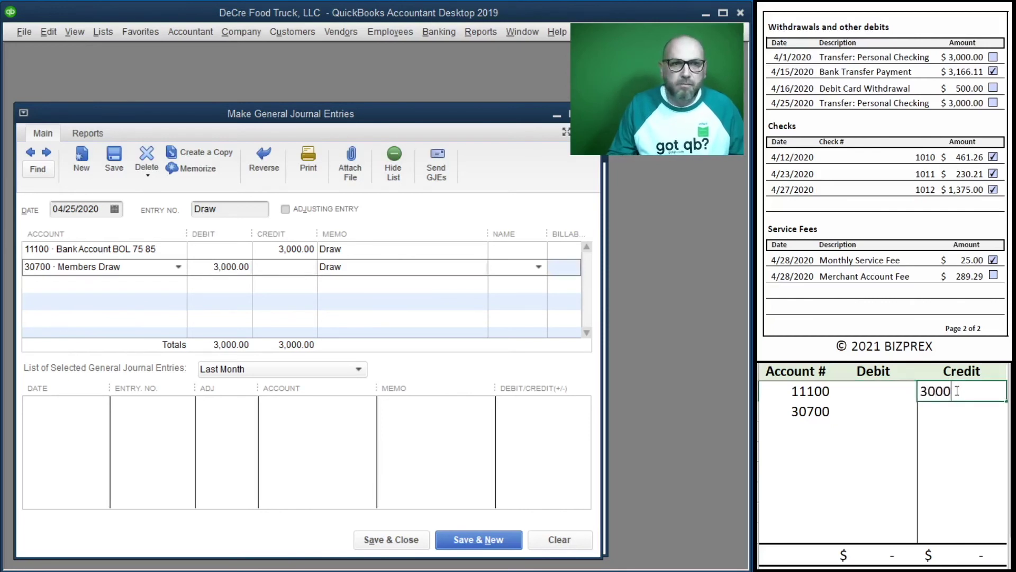
{"action": "key", "text": "Left"}
{"action": "key", "text": "Down"}
{"action": "type", "text": "3000"}
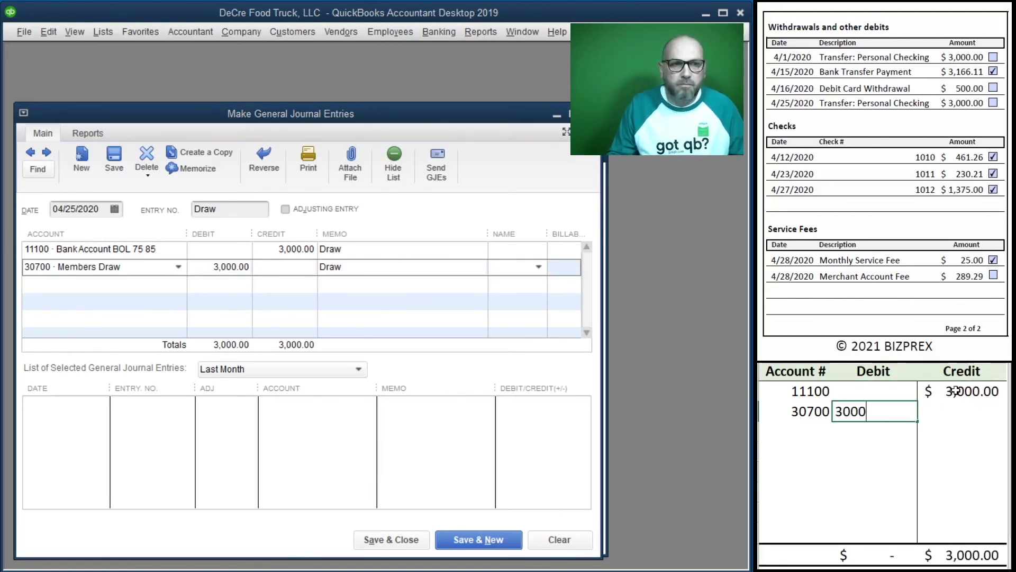
{"action": "key", "text": "Return"}
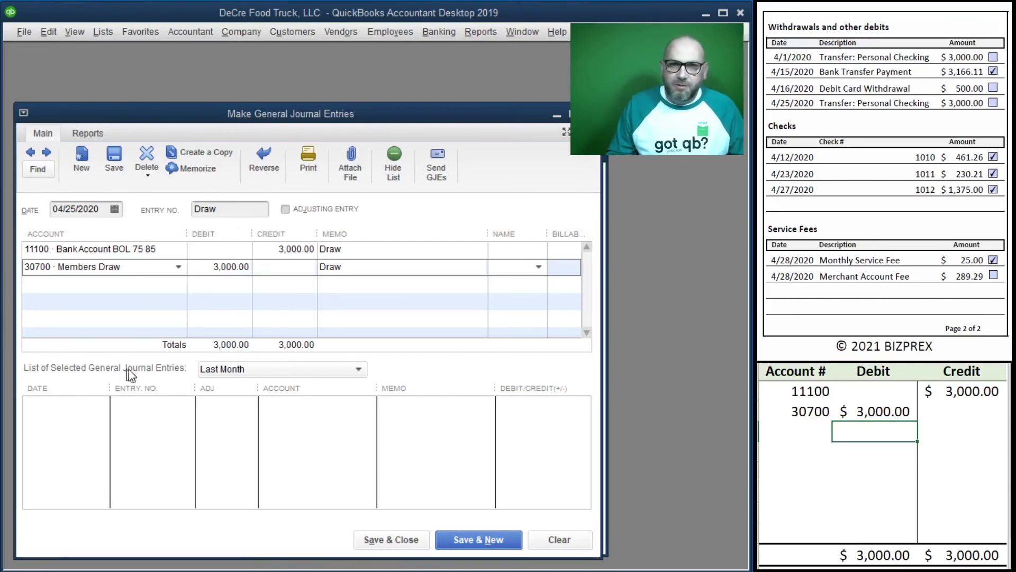
Save the 04/25/2020 draw entry and clear the T-account worksheet's account numbers and amounts
{"action": "left_click", "coordinate": [491, 546]}
{"action": "left_click_drag", "start_coordinate": [942, 415], "coordinate": [803, 392]}
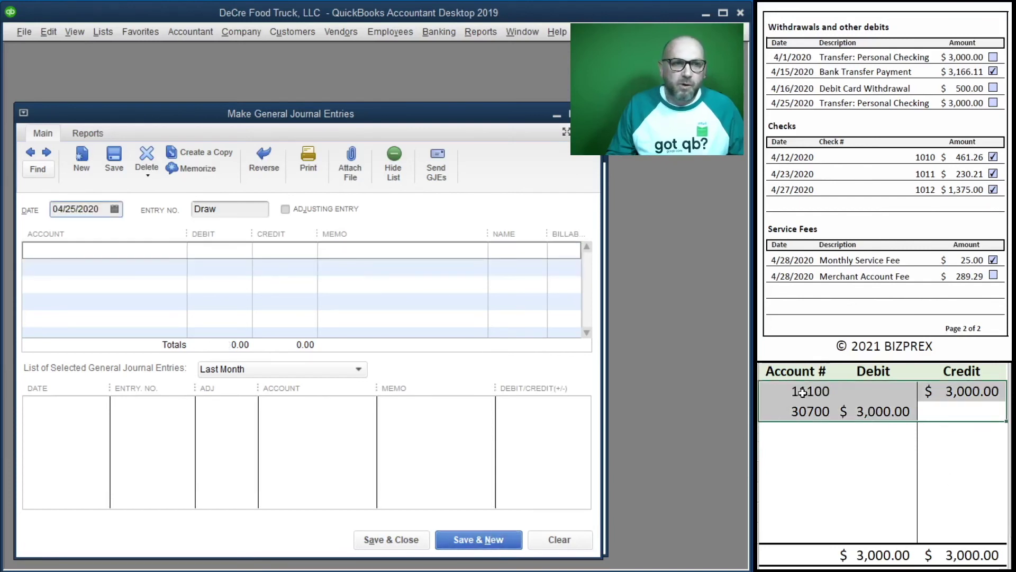
{"action": "key", "text": "Delete"}
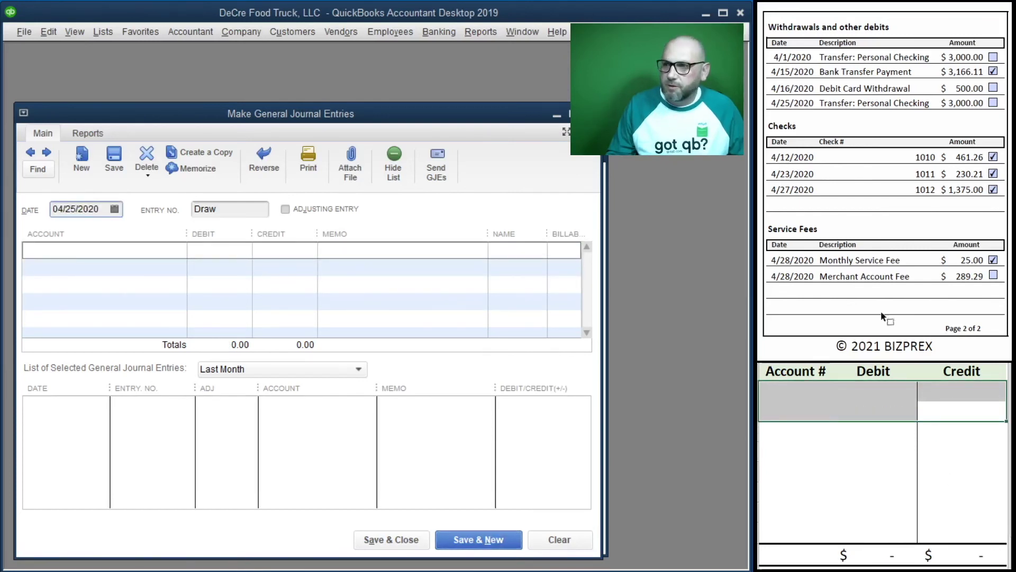
Set the new journal entry's number to Merch Fee and its date to 04/28/2020
{"action": "left_click_drag", "start_coordinate": [261, 209], "coordinate": [157, 199]}
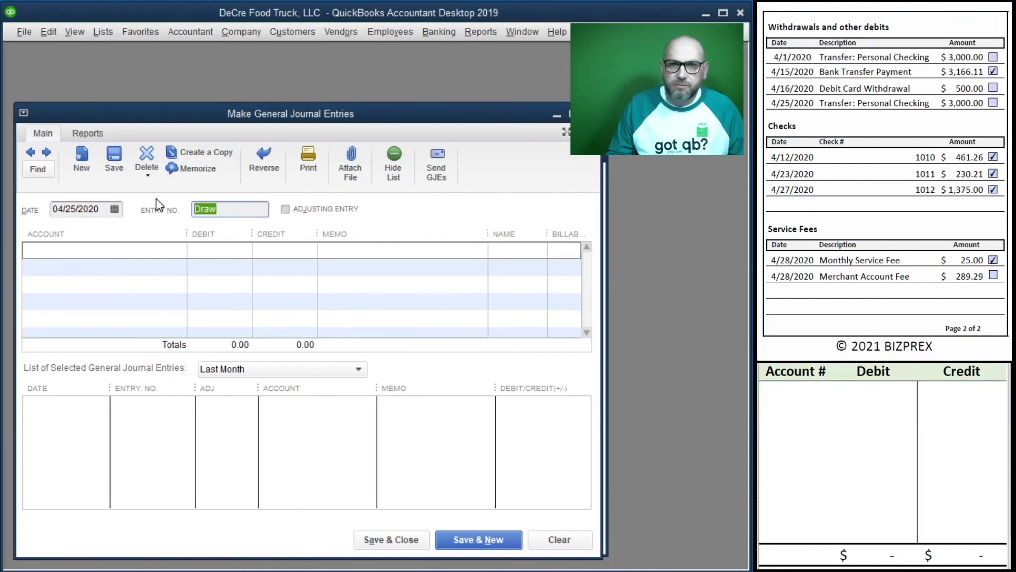
{"action": "type", "text": "Merch Fee"}
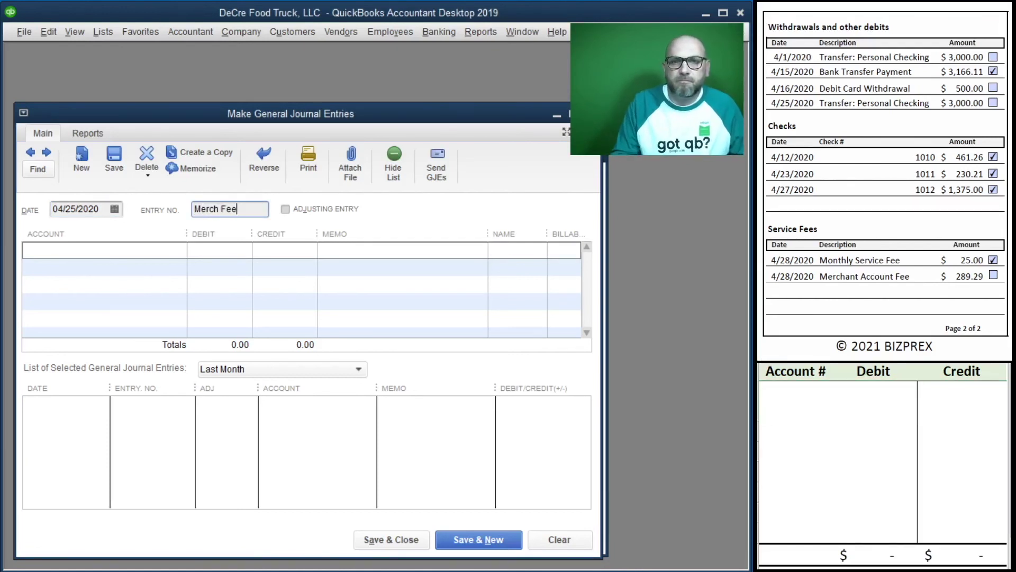
{"action": "key", "text": "shift+Tab"}
{"action": "type", "text": "4/2"}
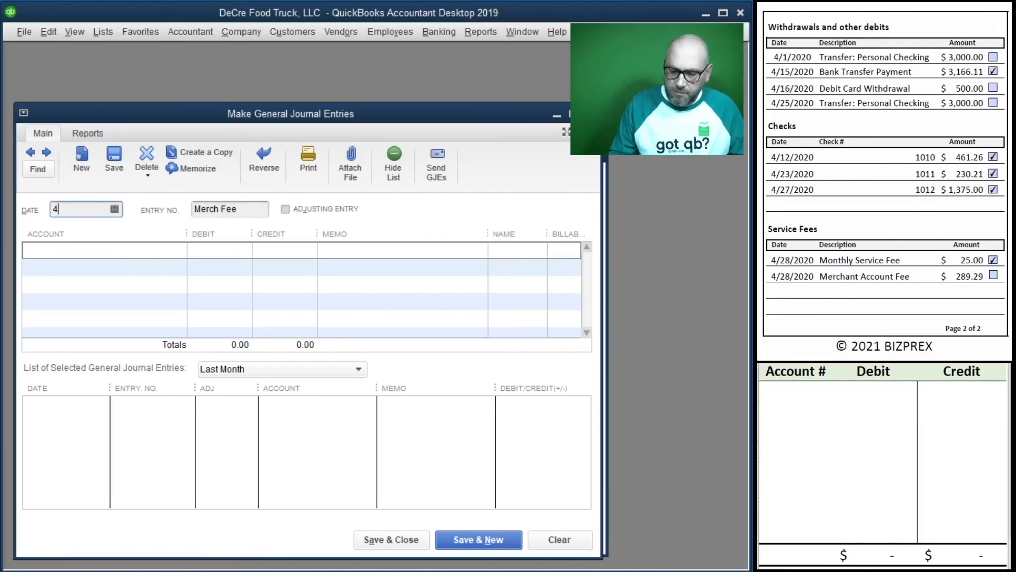
{"action": "key", "text": "Tab"}
{"action": "key", "text": "Tab"}
{"action": "key", "text": "Tab"}
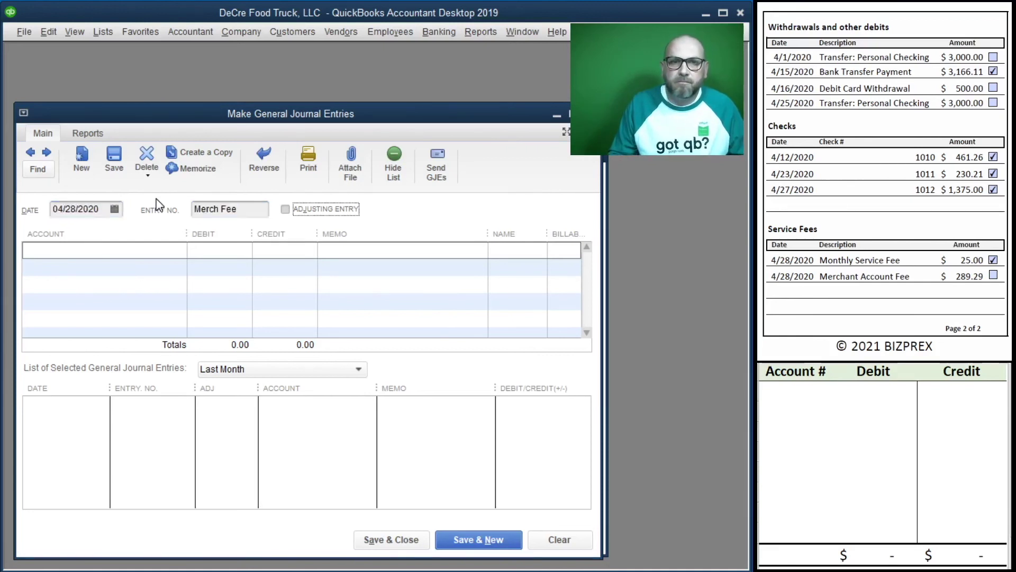
Credit bank account 11100 for 289.29 with the memo Merchant Fees and assign the balancing debit line to 61500 Merchant Account Fees
{"action": "type", "text": "10100 - Cash"}
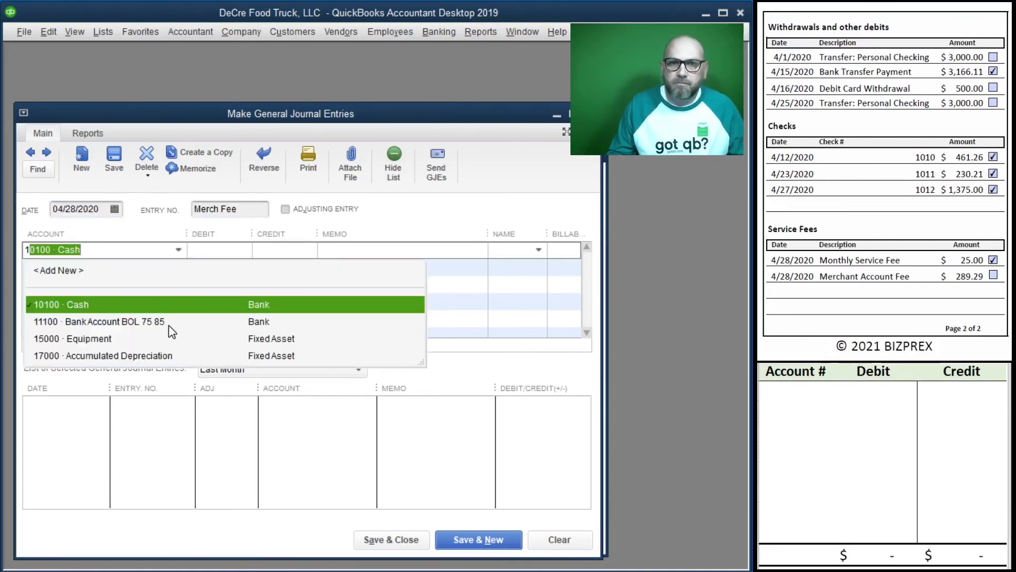
{"action": "left_click", "coordinate": [169, 321]}
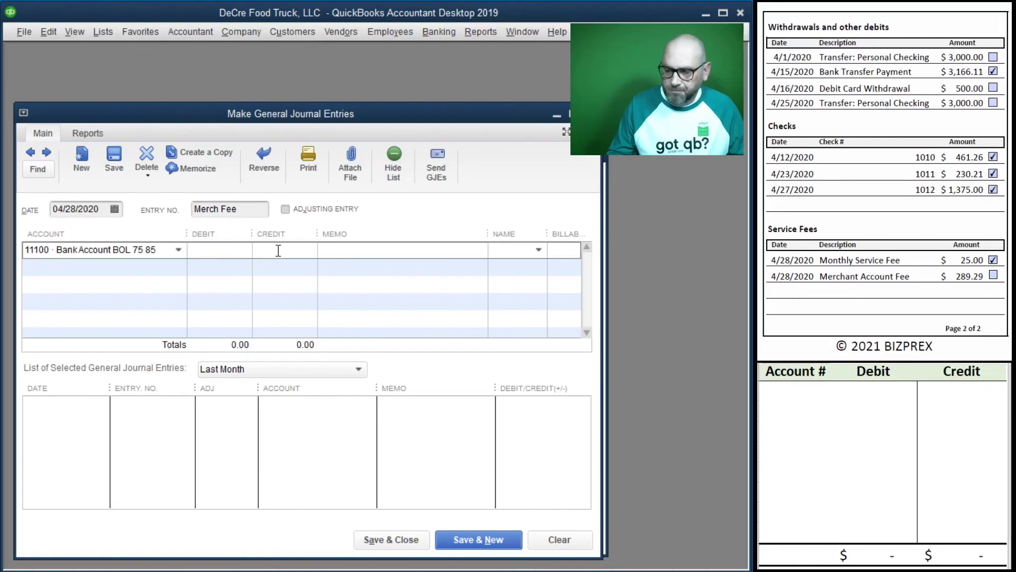
{"action": "type", "text": "289.29"}
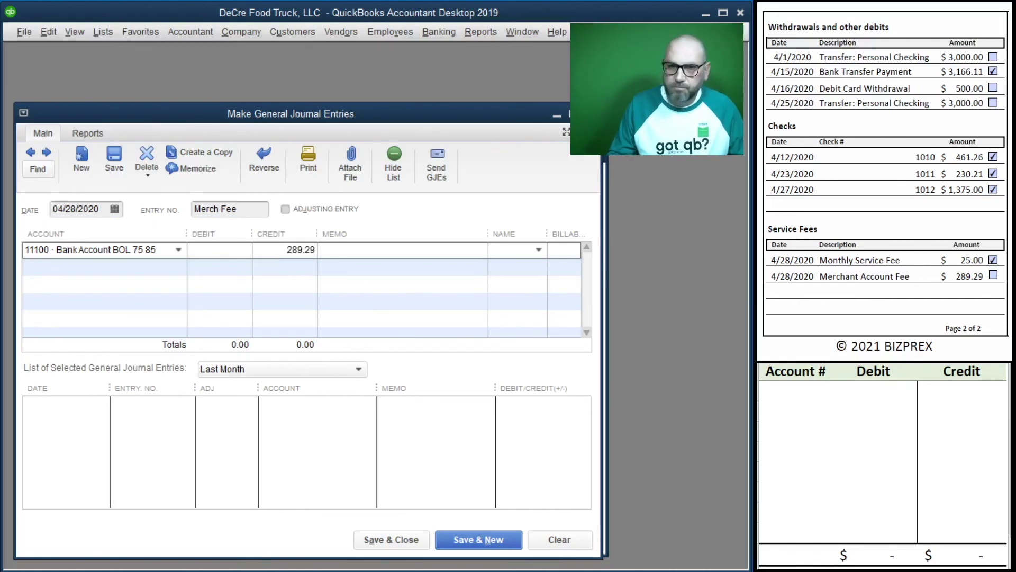
{"action": "key", "text": "Tab"}
{"action": "type", "text": "Mer"}
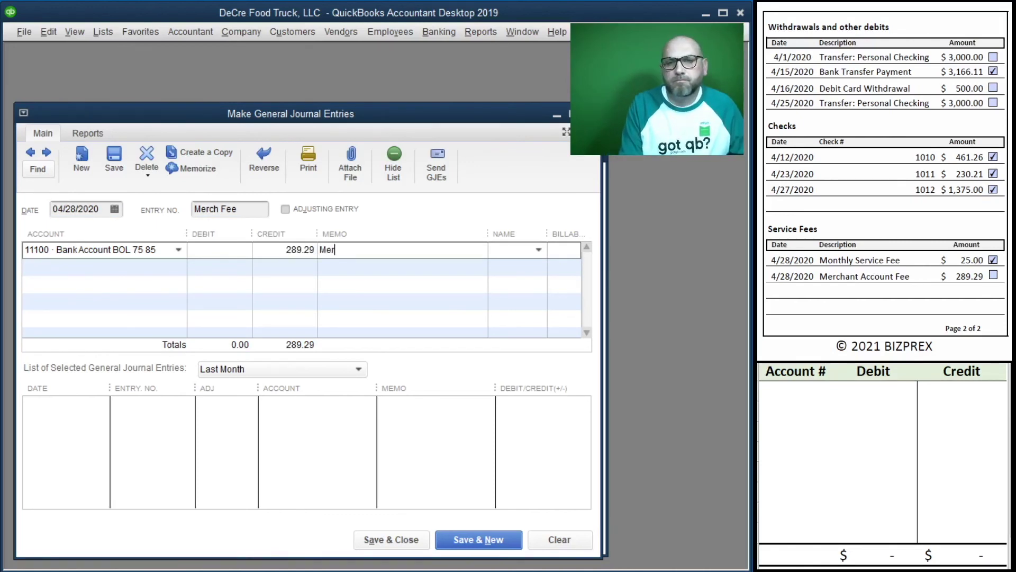
{"action": "type", "text": "chant Fees"}
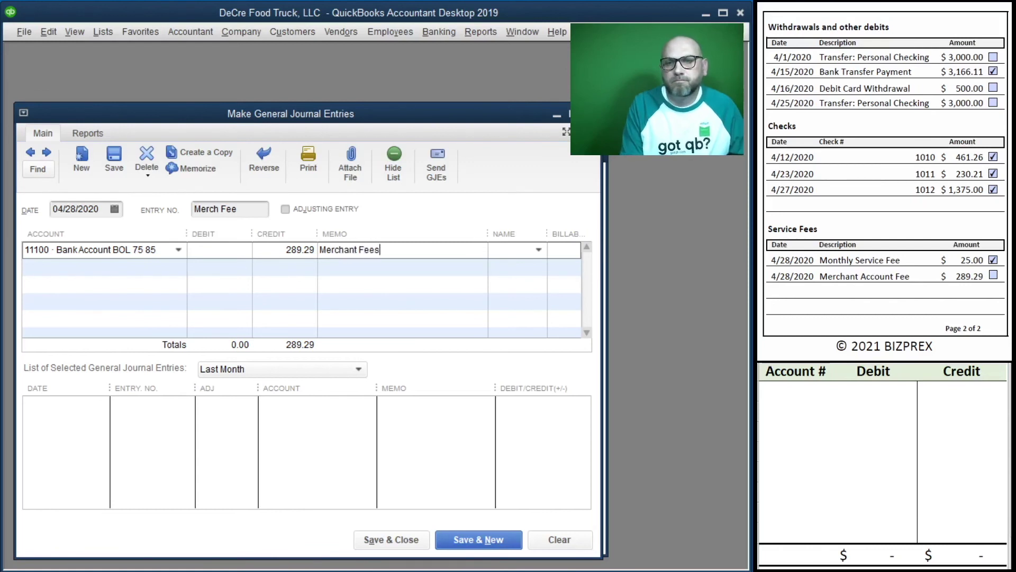
{"action": "key", "text": "Tab"}
{"action": "key", "text": "Tab"}
{"action": "type", "text": "merc"}
{"action": "key", "text": "Tab"}
{"action": "key", "text": "Tab"}
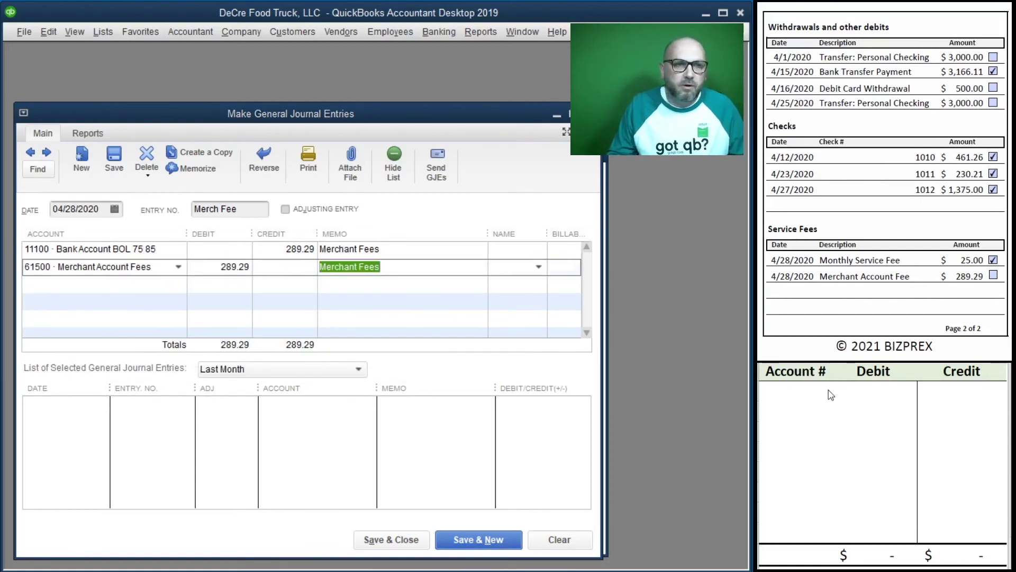
Record the merchant account fee in the T-account worksheet as a 289.29 credit to 11100 and a 289.29 debit to 61500
{"action": "left_click", "coordinate": [812, 393]}
{"action": "type", "text": "11100"}
{"action": "key", "text": "Tab"}
{"action": "key", "text": "Tab"}
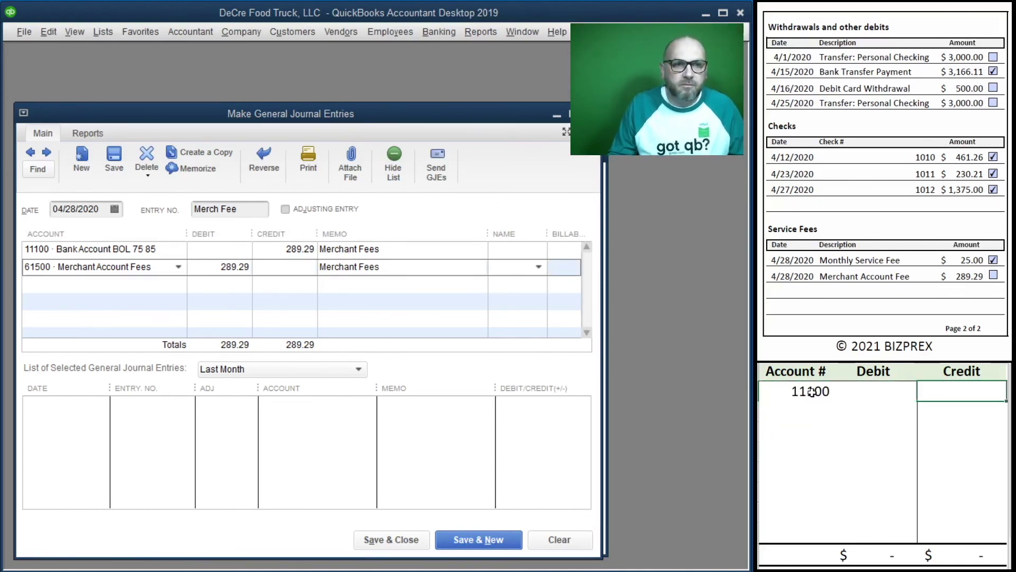
{"action": "type", "text": "289.29"}
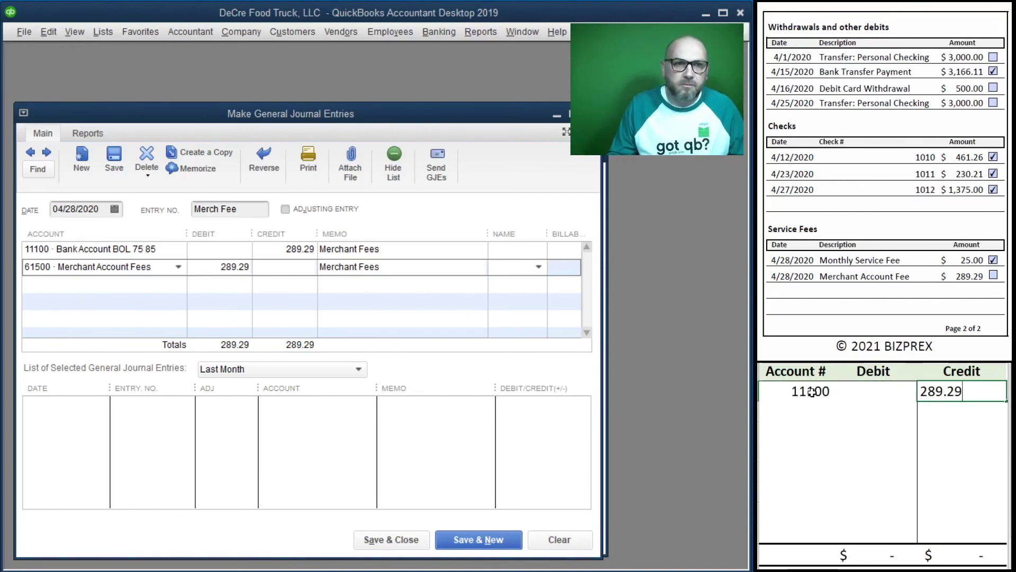
{"action": "left_click", "coordinate": [811, 392]}
{"action": "key", "text": "Return"}
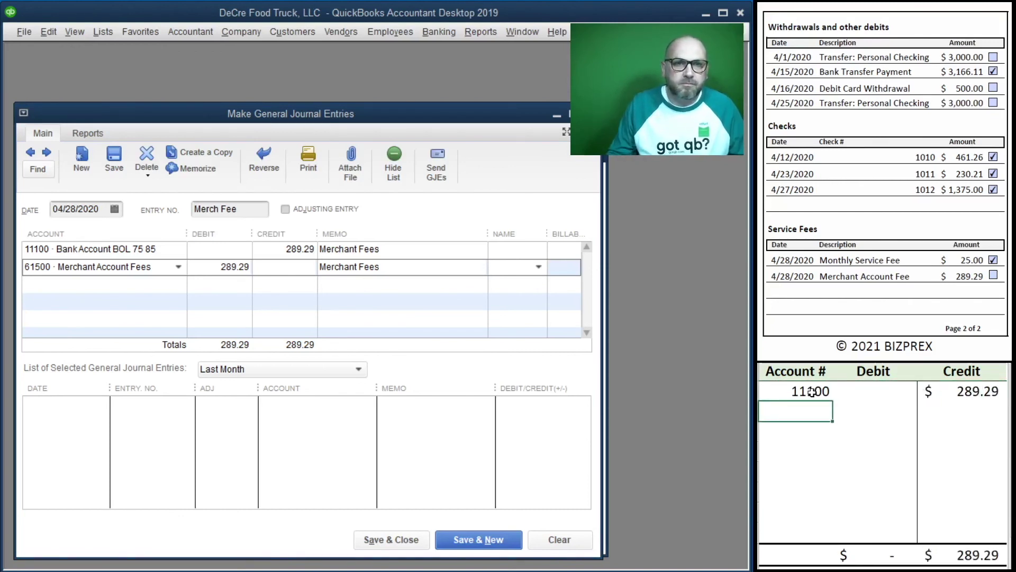
{"action": "type", "text": "615"}
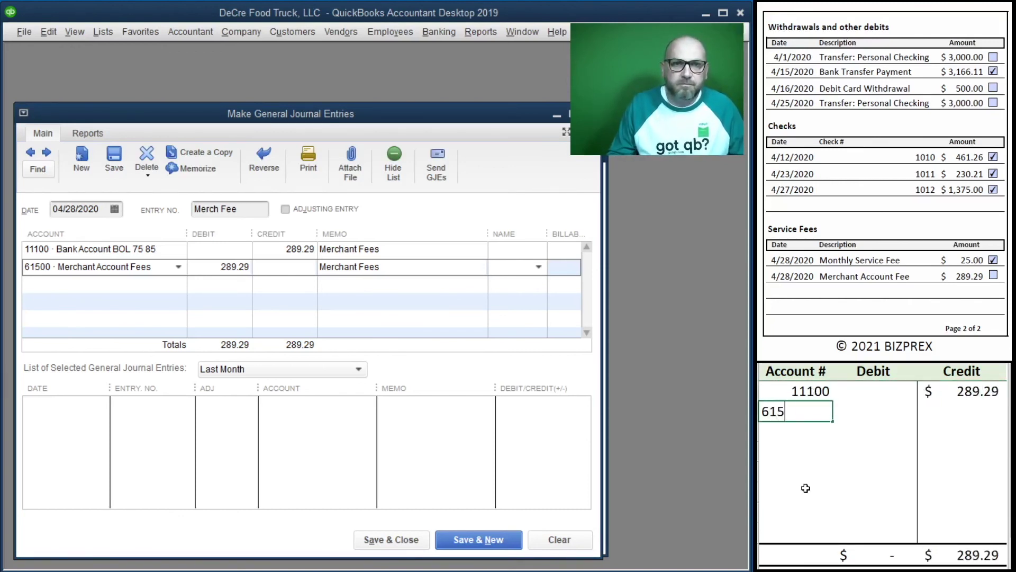
{"action": "type", "text": "00"}
{"action": "key", "text": "Tab"}
{"action": "type", "text": "289.29"}
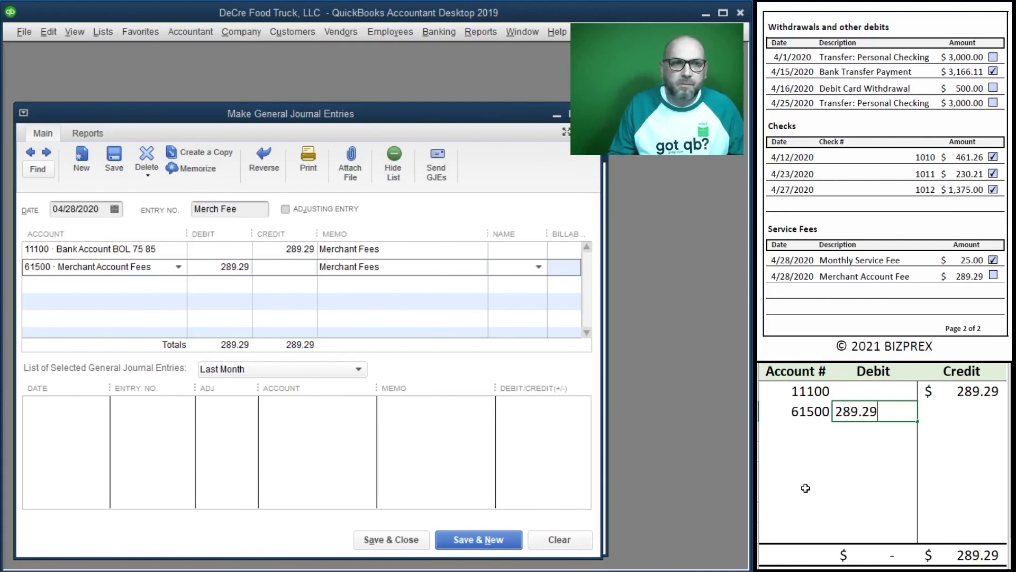
{"action": "key", "text": "Return"}
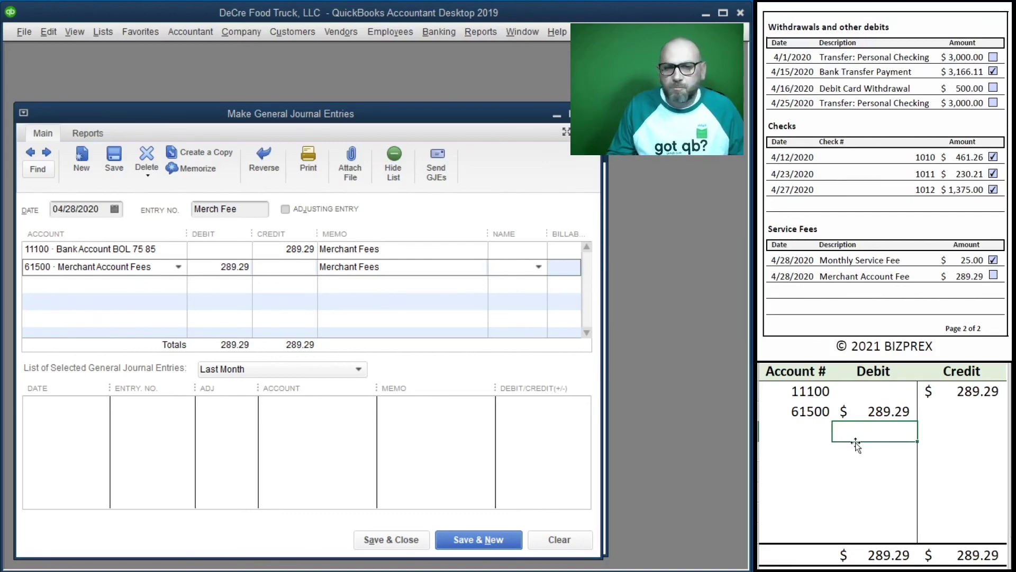
Save and close the 04/28/2020 merchant fee entry and clear the T-account worksheet's account numbers and amounts
{"action": "left_click", "coordinate": [389, 539]}
{"action": "left_click_drag", "start_coordinate": [953, 412], "coordinate": [810, 392]}
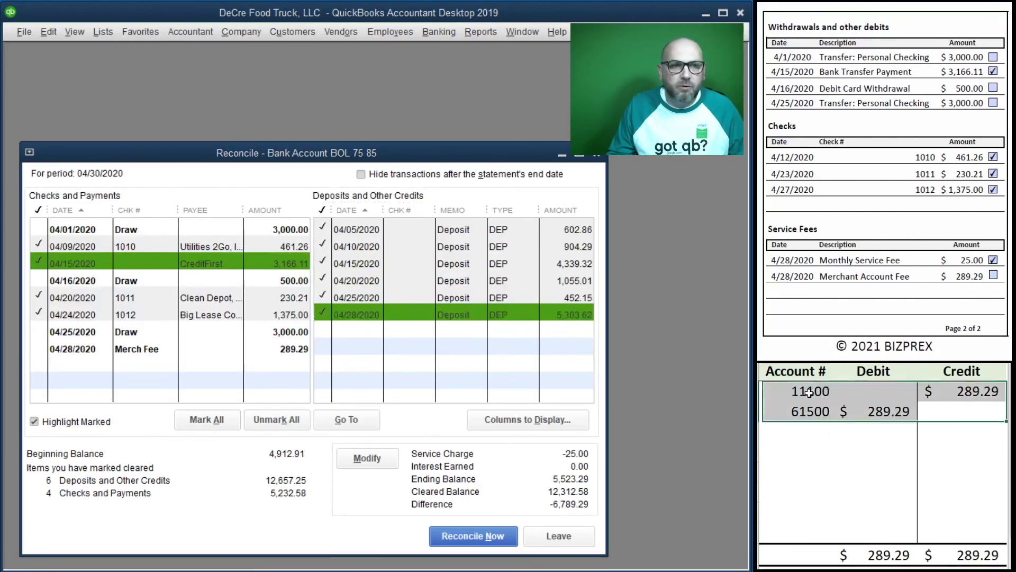
{"action": "key", "text": "Delete"}
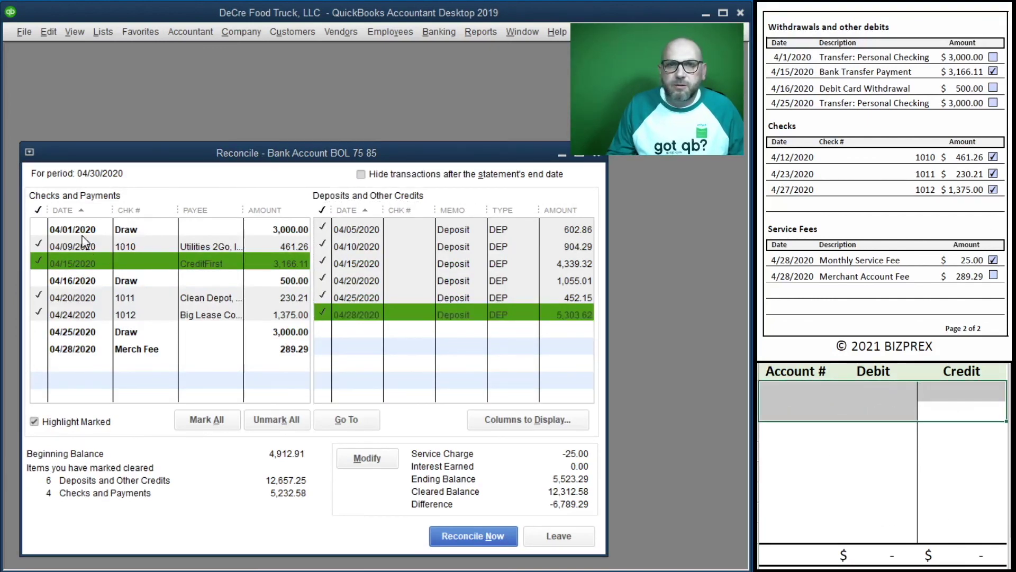
Mark the 4/1, 4/16 and 4/25 draws and the 4/28 merchant fee as cleared on both the bank statement and the reconciliation
{"action": "left_click", "coordinate": [993, 57]}
{"action": "left_click", "coordinate": [51, 231]}
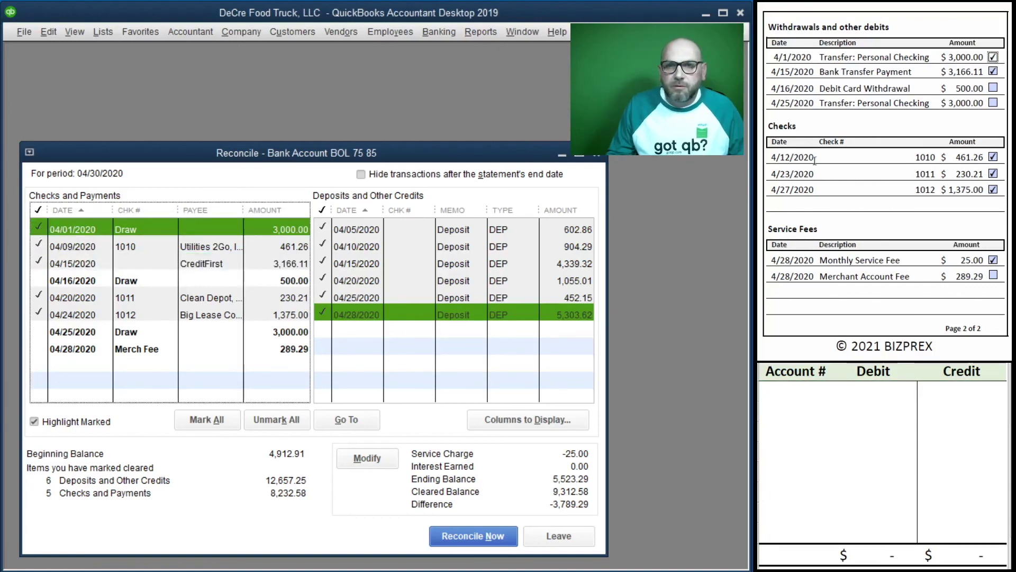
{"action": "left_click", "coordinate": [993, 88]}
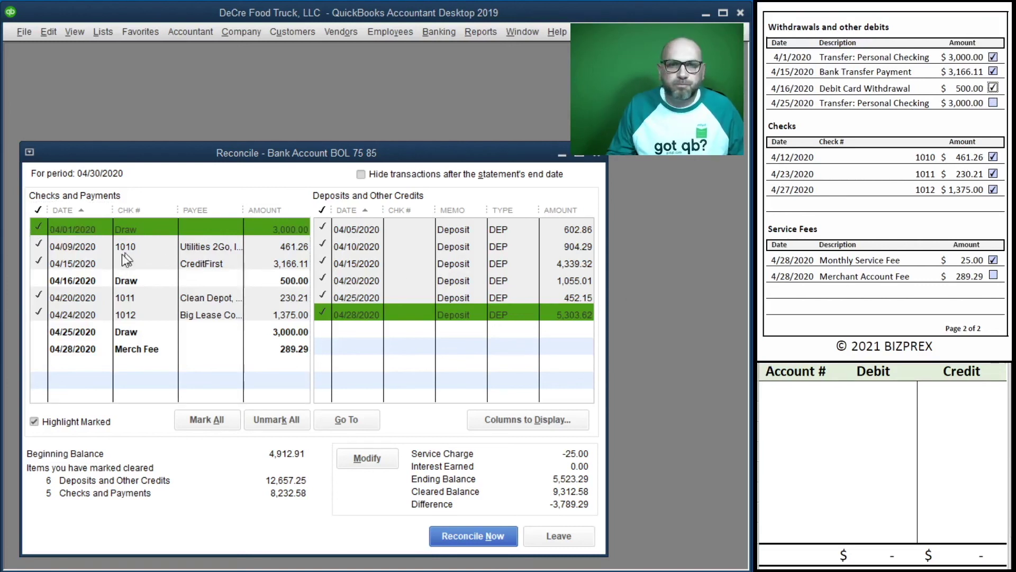
{"action": "left_click", "coordinate": [41, 281]}
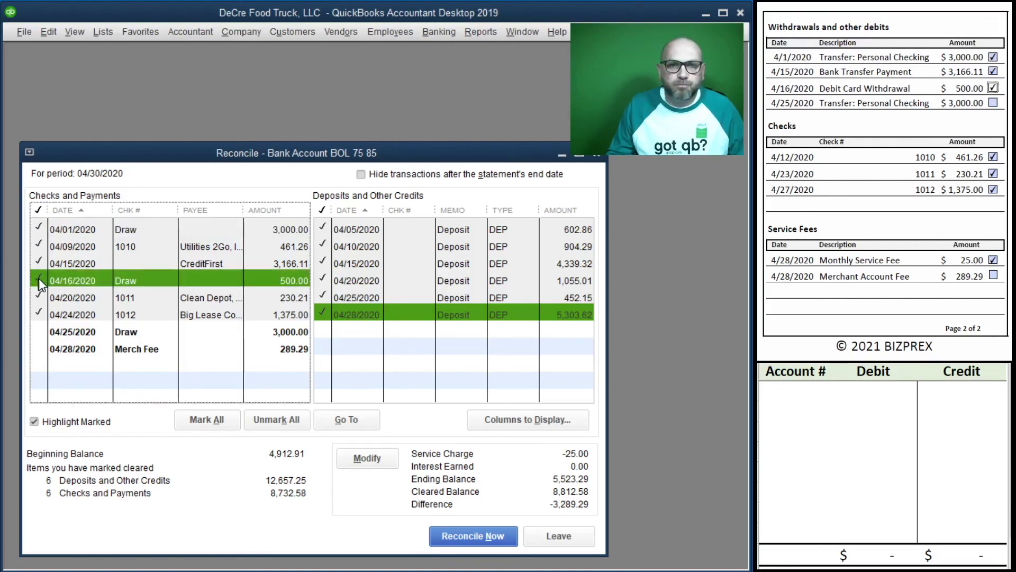
{"action": "left_click", "coordinate": [993, 102]}
{"action": "left_click", "coordinate": [38, 332]}
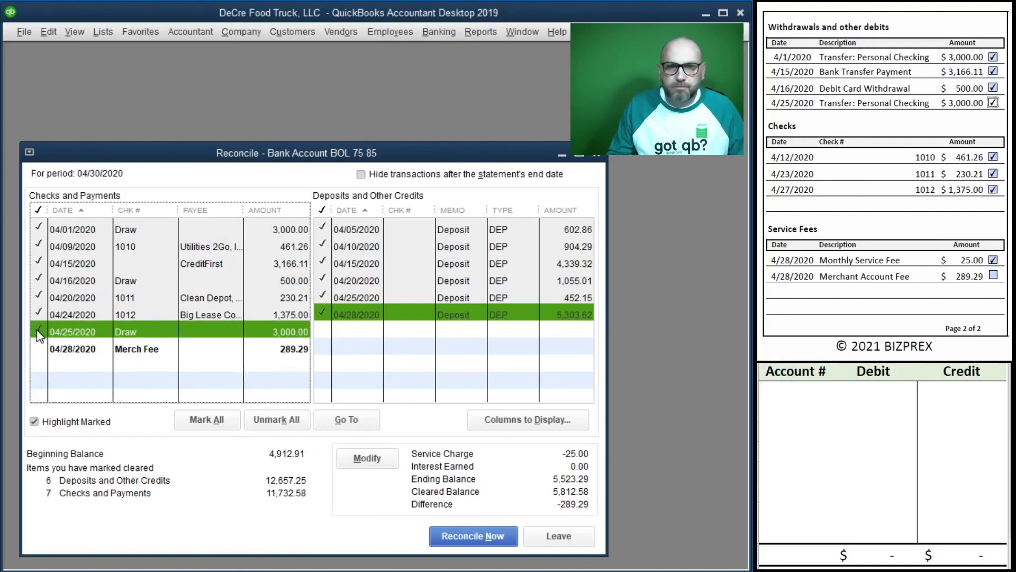
{"action": "left_click", "coordinate": [993, 277]}
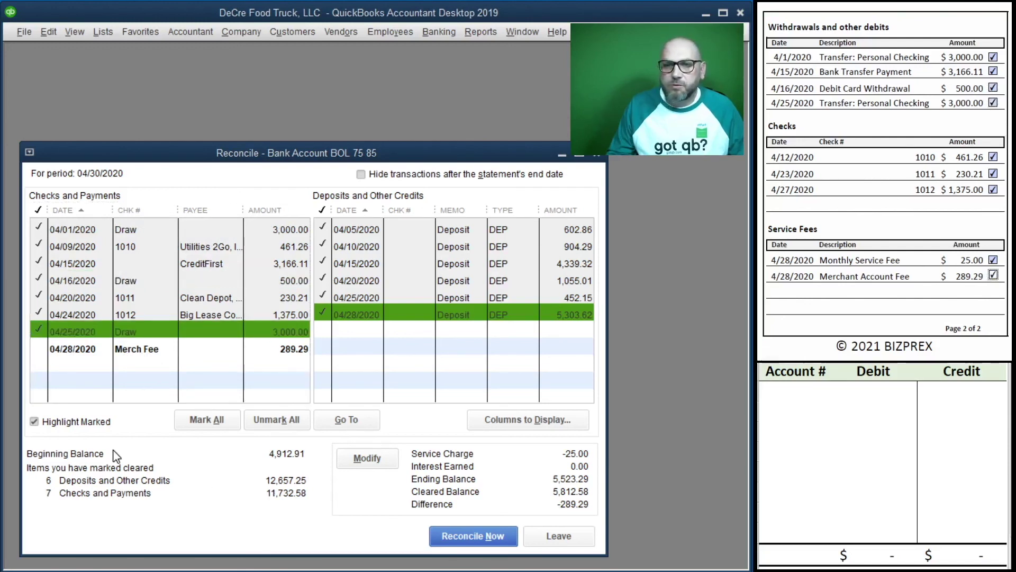
{"action": "left_click", "coordinate": [41, 349]}
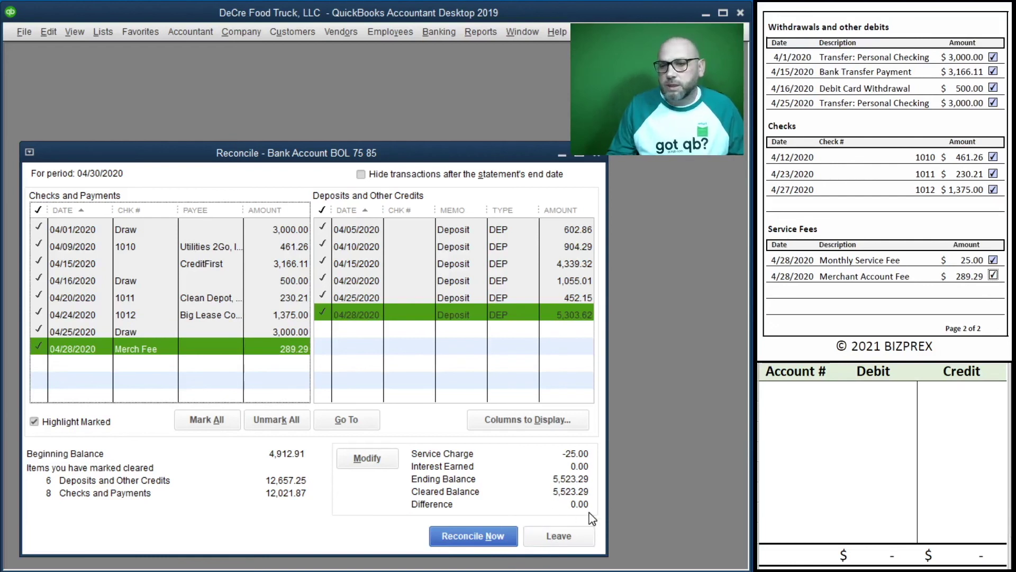
Complete the 04/30/2020 reconciliation of the bank account and display both the summary and detail reports
{"action": "left_click", "coordinate": [466, 535]}
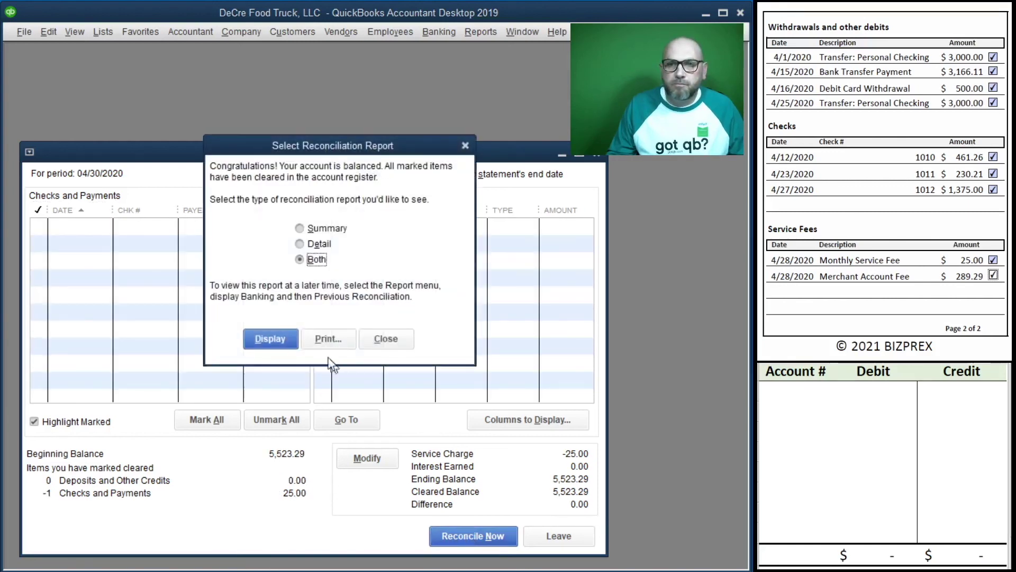
{"action": "left_click", "coordinate": [270, 338]}
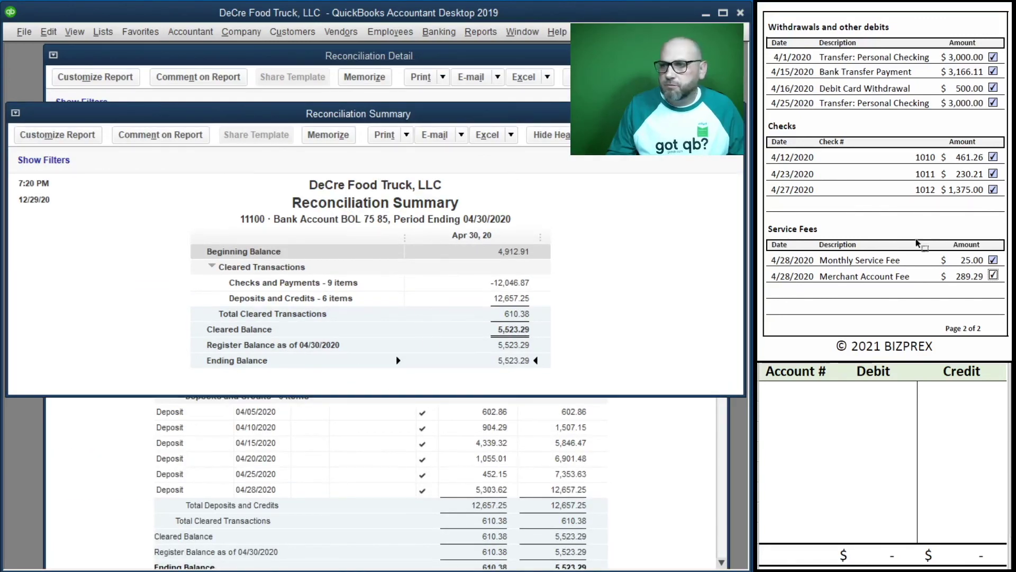
Compare the Reconciliation Summary and Reconciliation Detail reports with the bank statement's balances and transactions, and close the reports
{"action": "scroll", "coordinate": [918, 242], "scroll_direction": "up", "scroll_amount": 8}
{"action": "scroll", "coordinate": [895, 291], "scroll_direction": "down", "scroll_amount": 1}
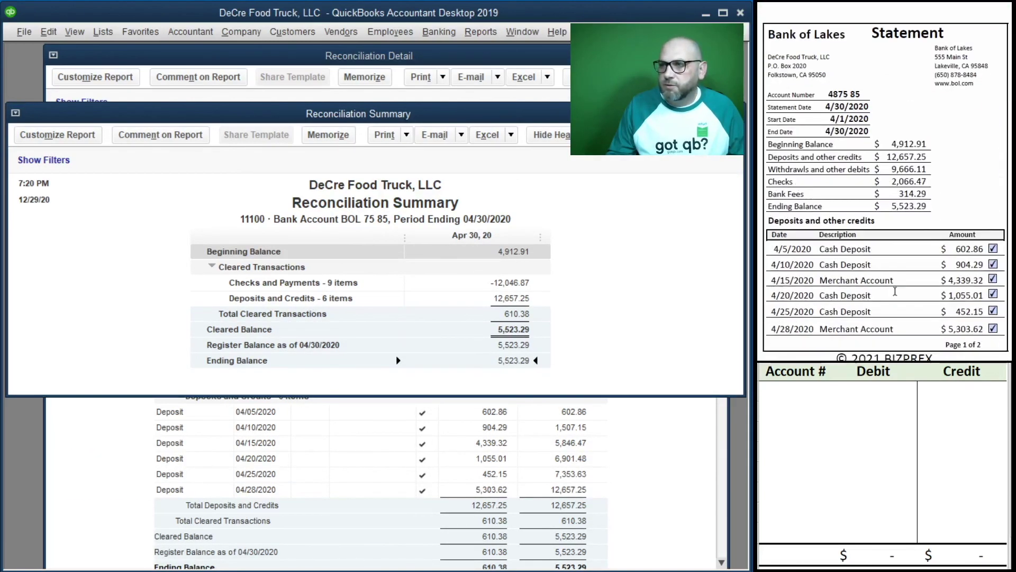
{"action": "scroll", "coordinate": [894, 291], "scroll_direction": "down", "scroll_amount": 1}
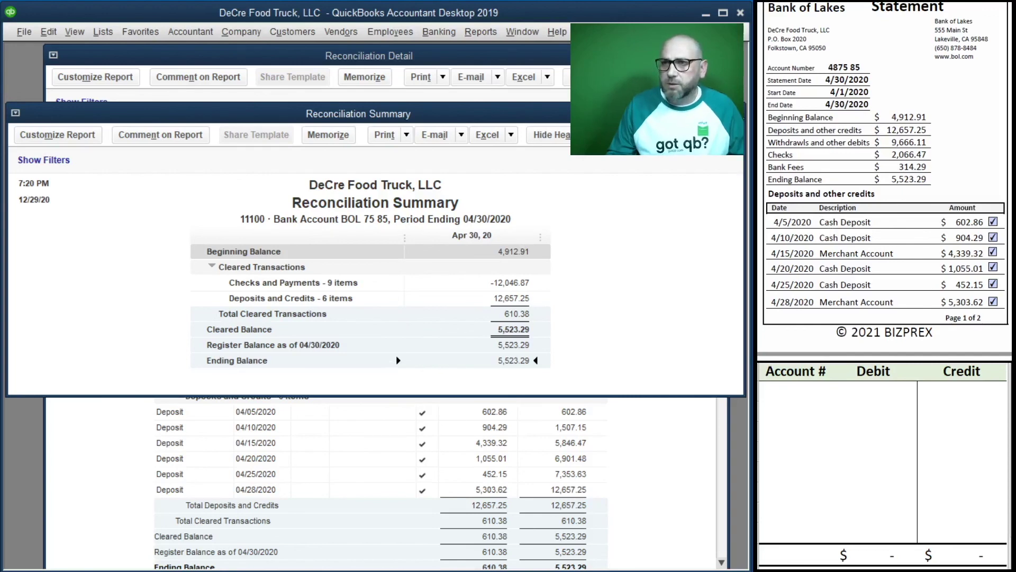
{"action": "left_click", "coordinate": [423, 412]}
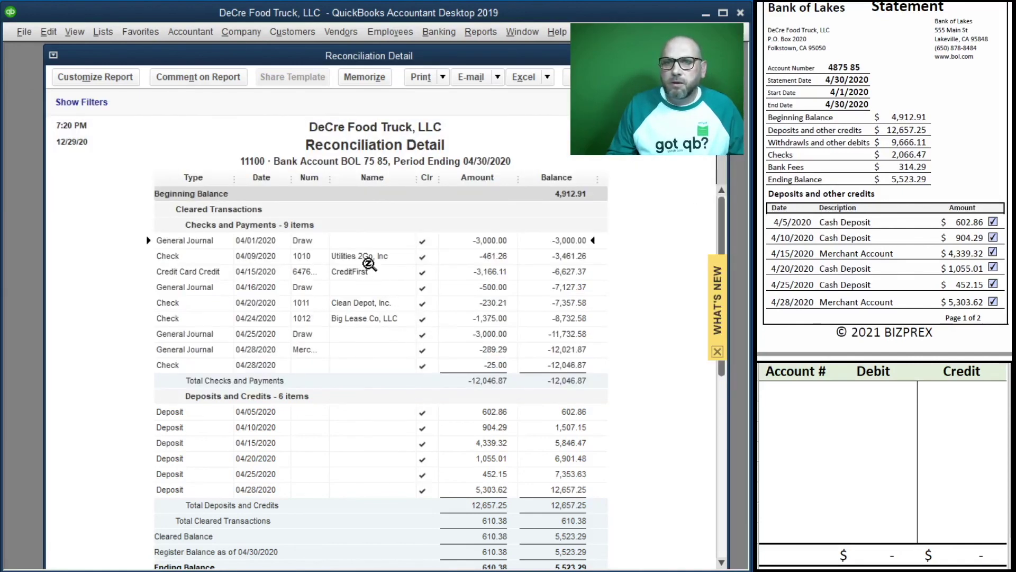
{"action": "scroll", "coordinate": [870, 255], "scroll_direction": "down", "scroll_amount": 2}
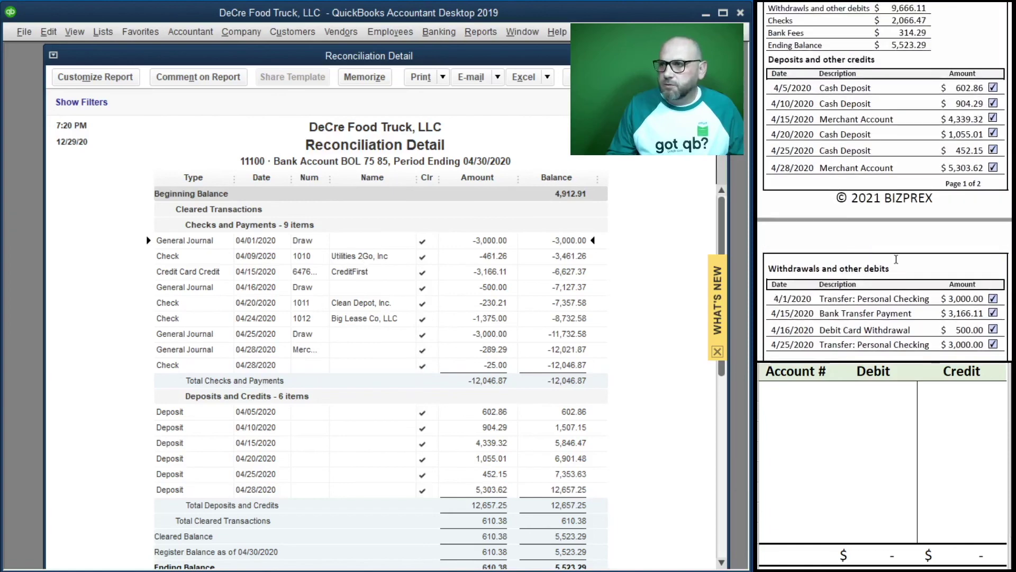
{"action": "scroll", "coordinate": [919, 310], "scroll_direction": "up", "scroll_amount": 2}
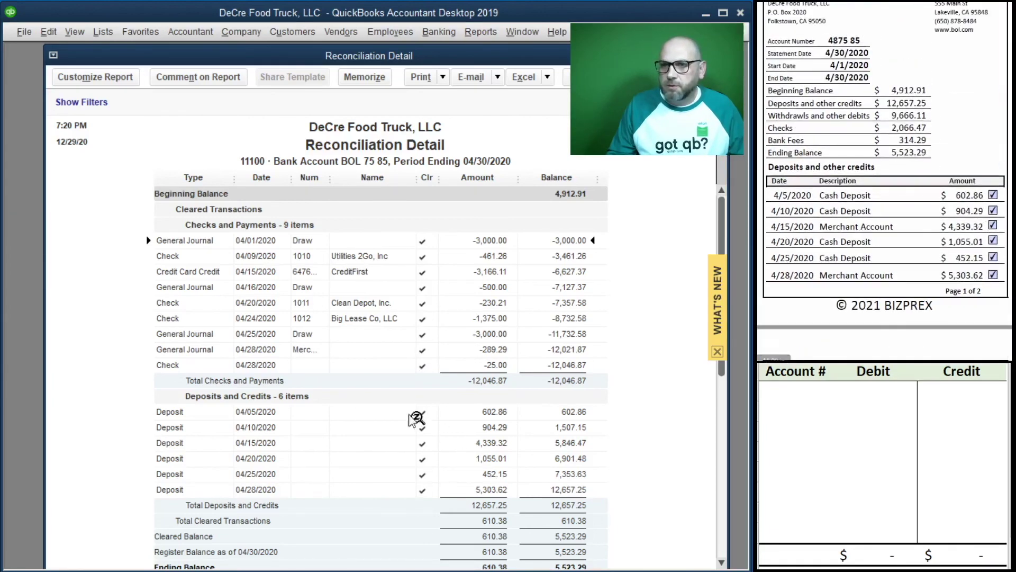
{"action": "scroll", "coordinate": [835, 254], "scroll_direction": "down", "scroll_amount": 1}
{"action": "scroll", "coordinate": [835, 254], "scroll_direction": "down", "scroll_amount": 5}
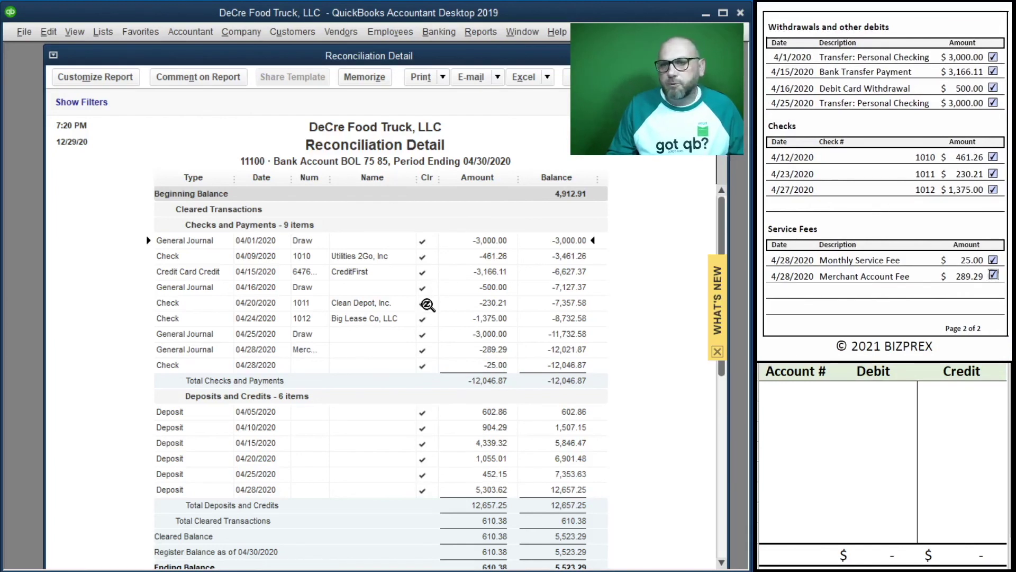
{"action": "key", "text": "Escape"}
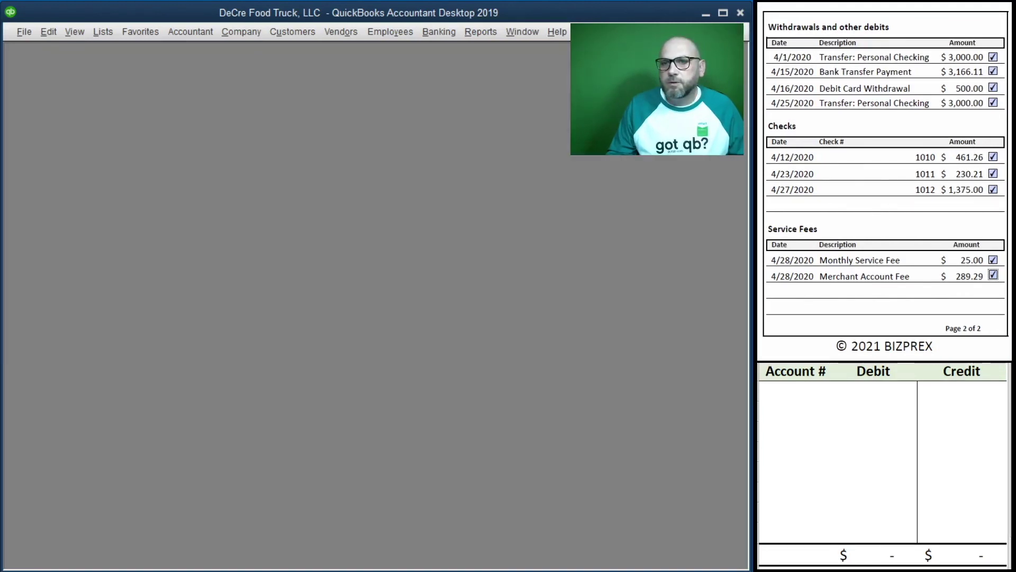
{"action": "scroll", "coordinate": [852, 121], "scroll_direction": "down", "scroll_amount": 10}
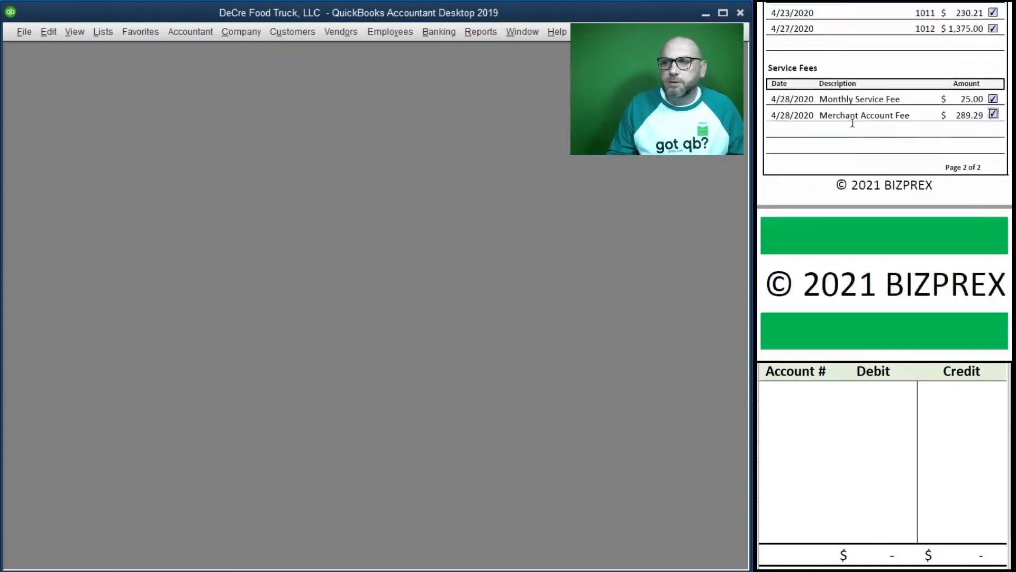